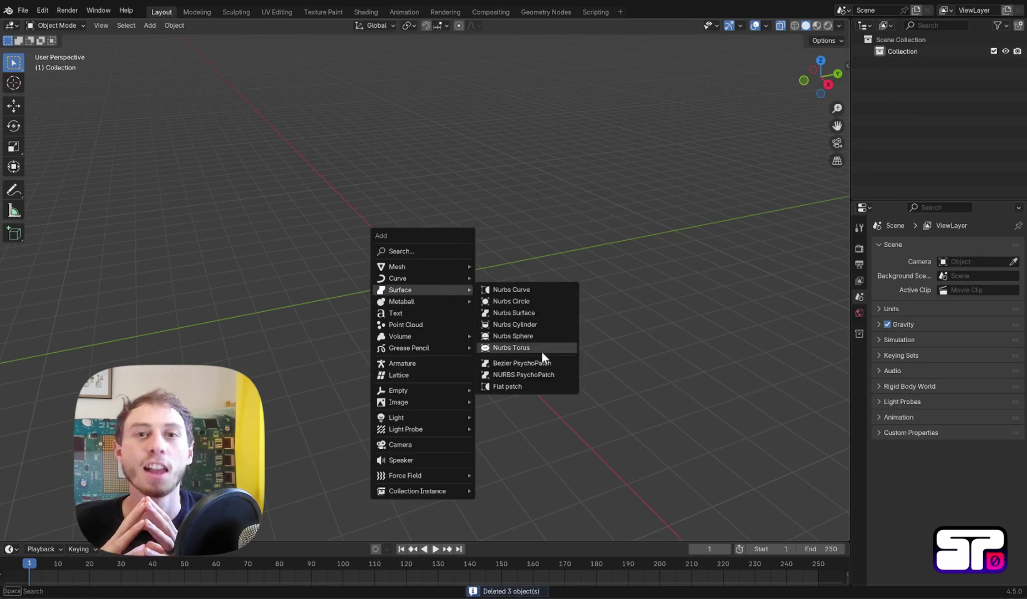
- Add a Bezier PsychoPatch and insert two centred parallel loop cuts in its control grid
click(535, 363)
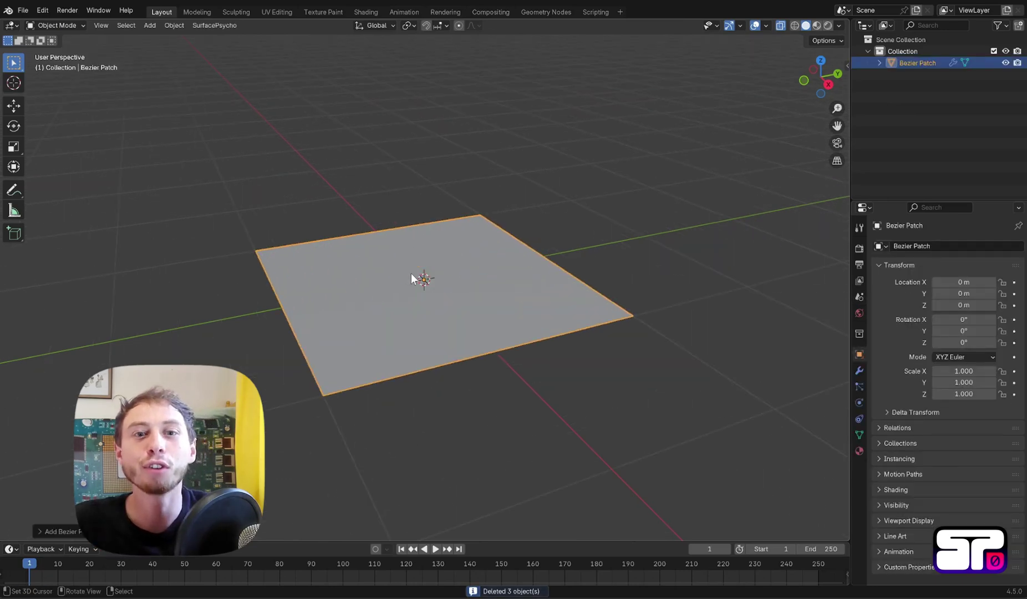
middle_drag(411, 272, 470, 305)
key(Tab)
key(ctrl+r)
click(520, 362)
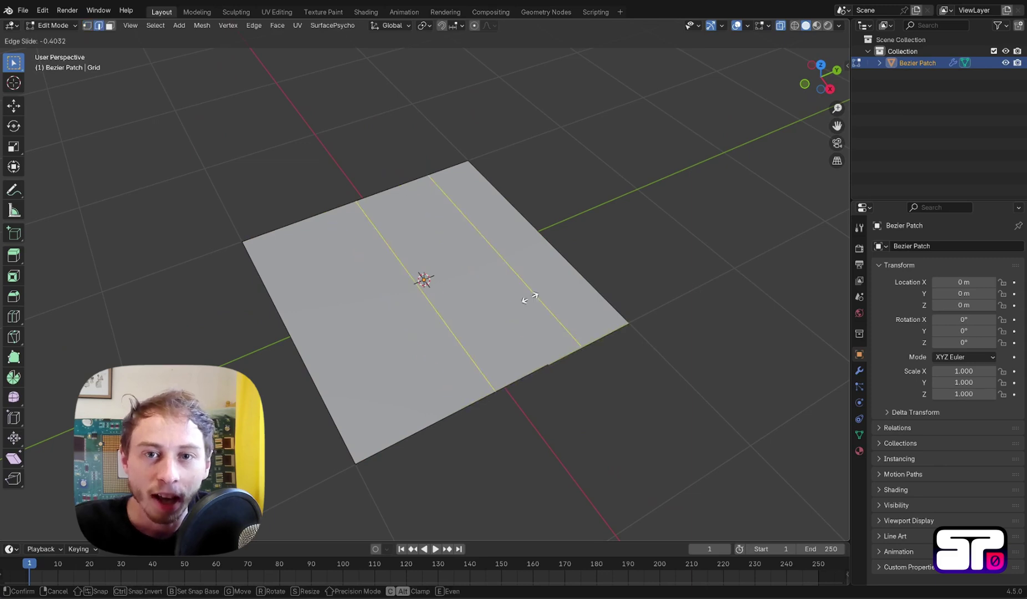
right_click(527, 312)
- Raise the strip between the loop cuts along Z to arch the patch
key(g)
key(z)
click(547, 227)
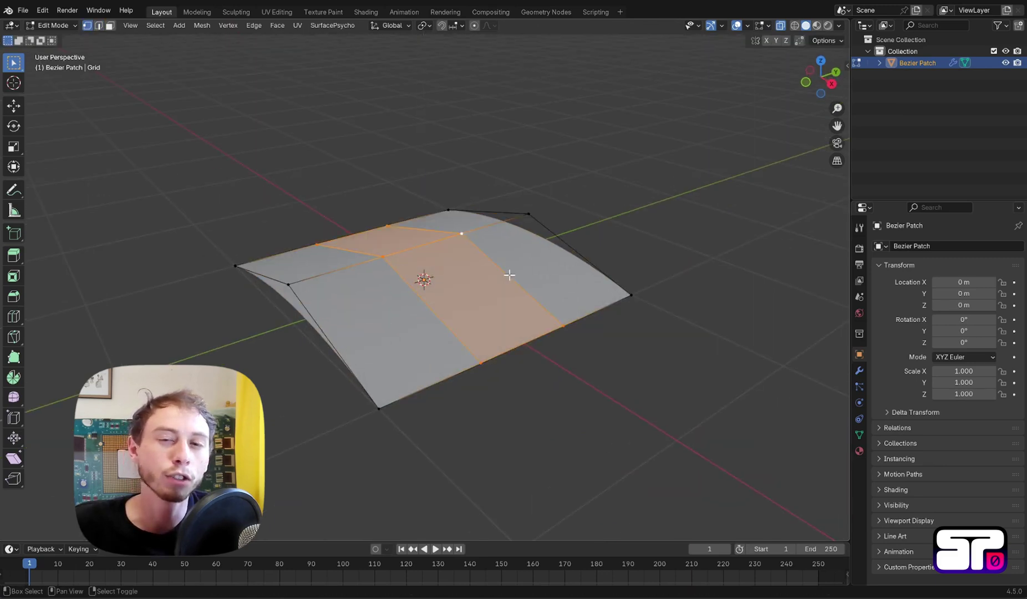
mouse_move(509, 274)
middle_down()
mouse_move(606, 240)
mouse_move(477, 259)
mouse_move(528, 363)
mouse_move(519, 270)
middle_up()
- Rotate the arched patch freely in Object Mode and move it above the ground plane
key(Tab)
key(r)
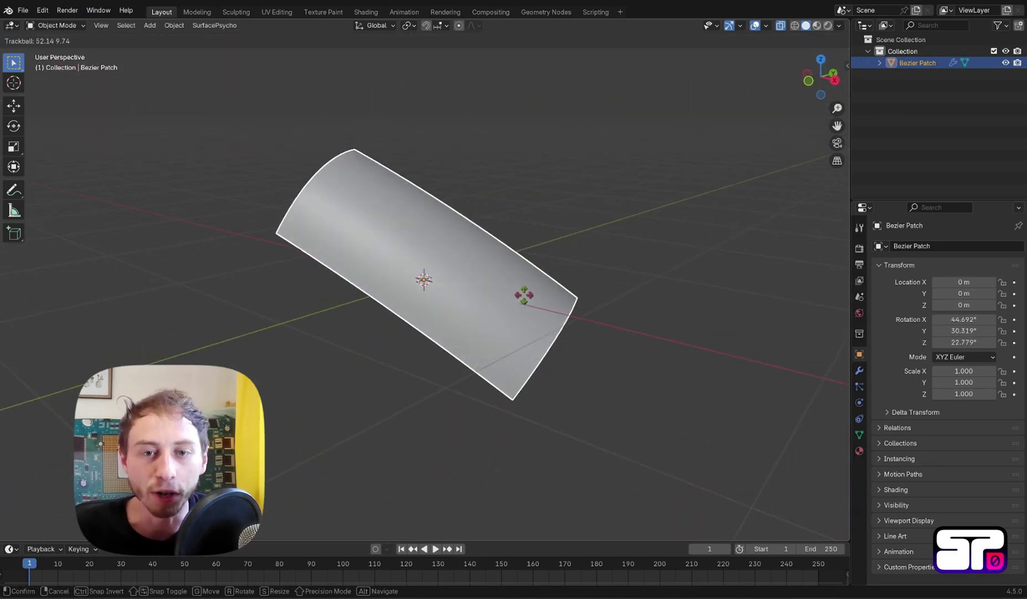
click(523, 285)
key(g)
click(494, 221)
- Add a trim contour to the patch and bevel its far corner vertex with an offset of about 0.44 m
key(n)
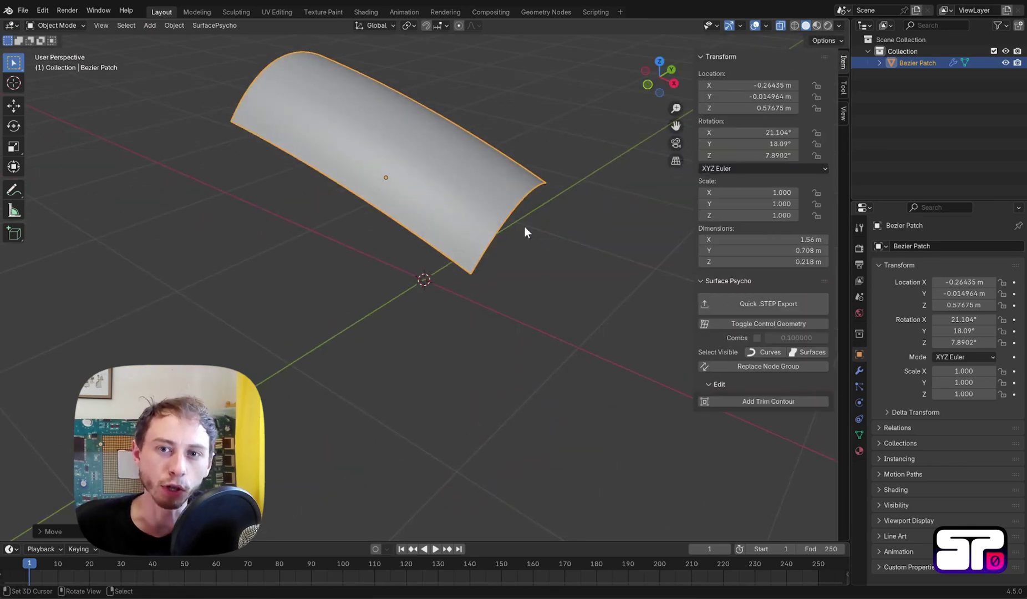
key(Tab)
middle_drag(472, 280, 435, 275)
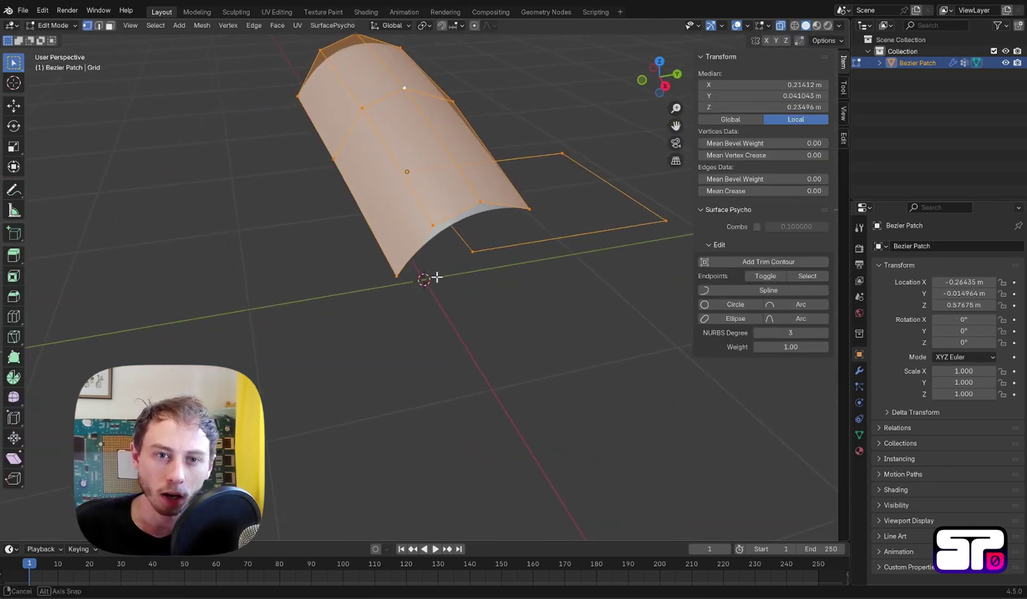
click(558, 155)
key(ctrl+shift+b)
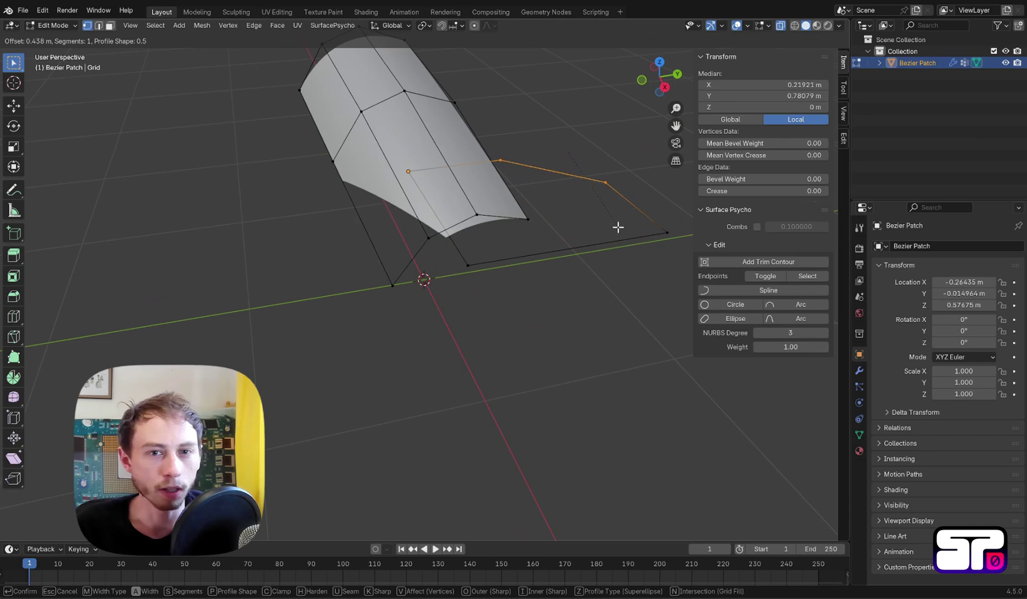
click(615, 223)
- Add a vertex midway along the bevelled contour edge and move it inward within the XY plane
key(ctrl+r)
click(553, 145)
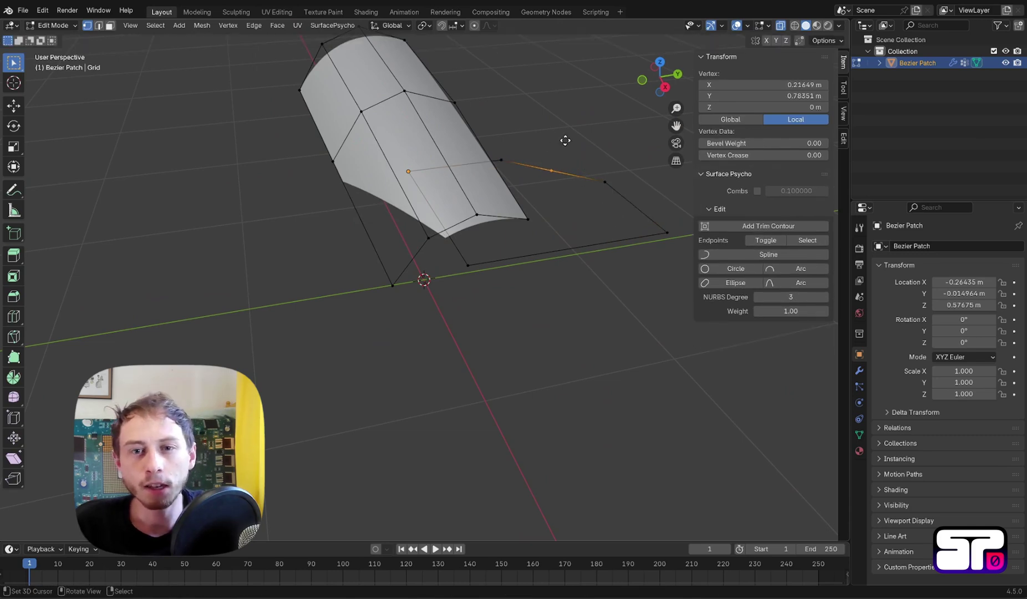
key(g)
key(shift+z)
click(608, 187)
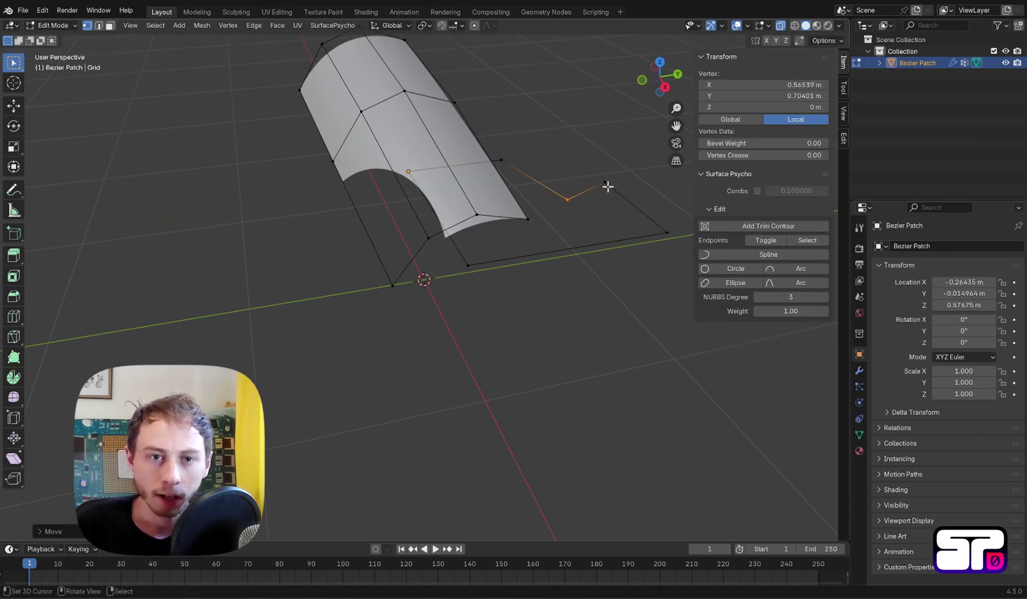
- Set the snap target to Vertex and align the contour's notch vertices along X and Y to widen the trimmed cut
click(453, 25)
click(429, 111)
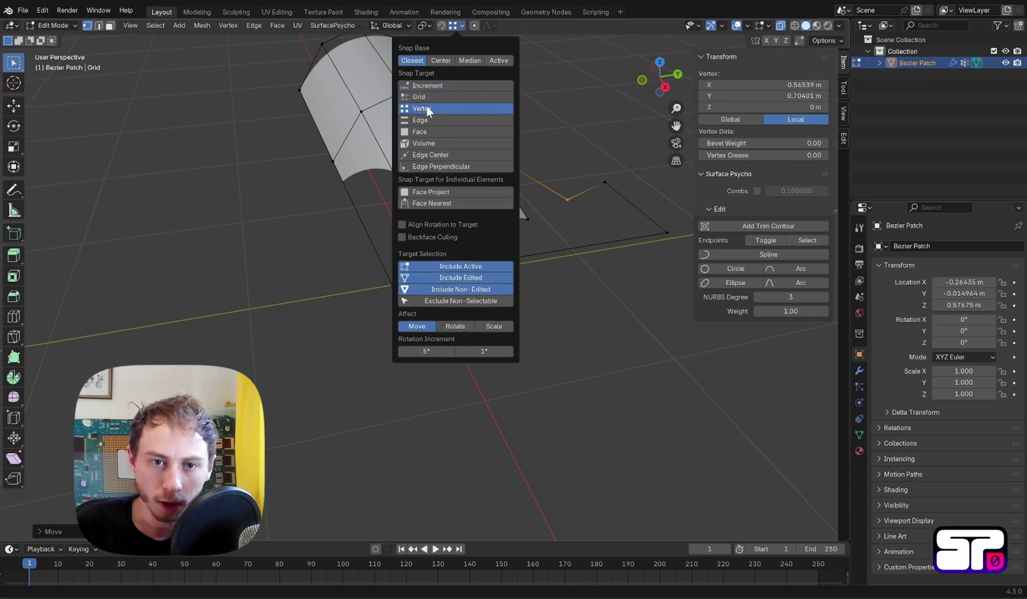
key(g)
key(x)
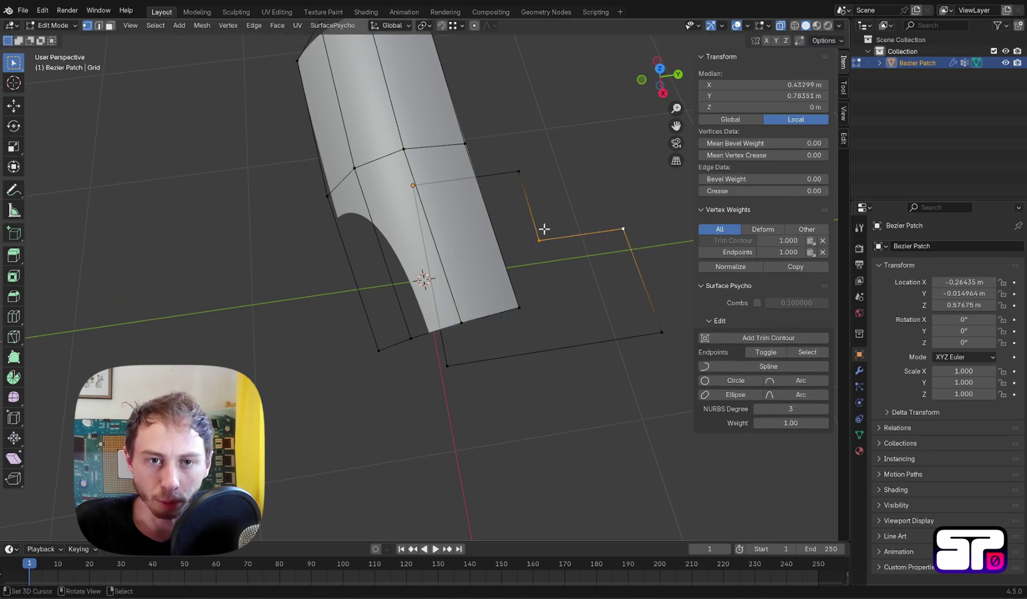
key(g)
key(y)
key(x)
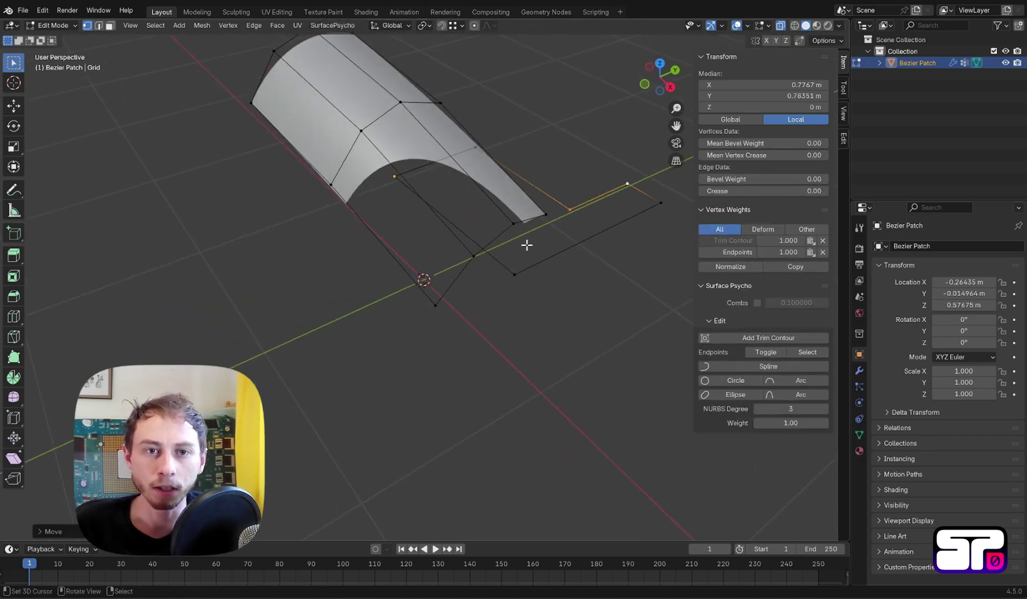
- Select all linked control points of the curved patch, excluding the trim contour, and rotate them freely
middle_drag(527, 243, 443, 335)
key(Tab)
right_click(367, 183)
key(ctrl+l)
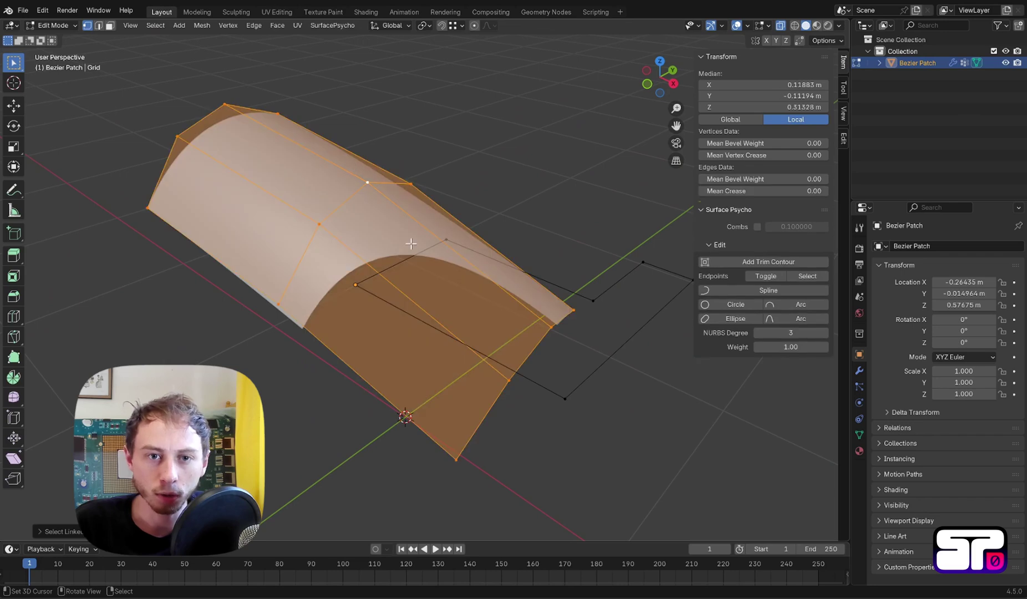
key(r)
key(r)
click(404, 229)
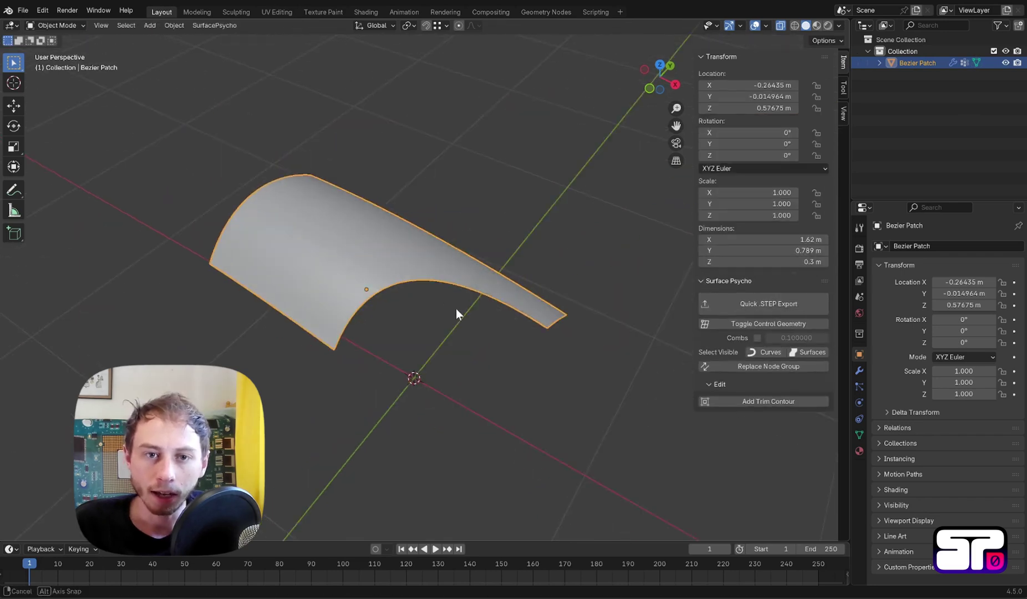
- Save the file and add a second Bezier PsychoPatch at the 3D cursor
middle_drag(456, 314, 445, 367)
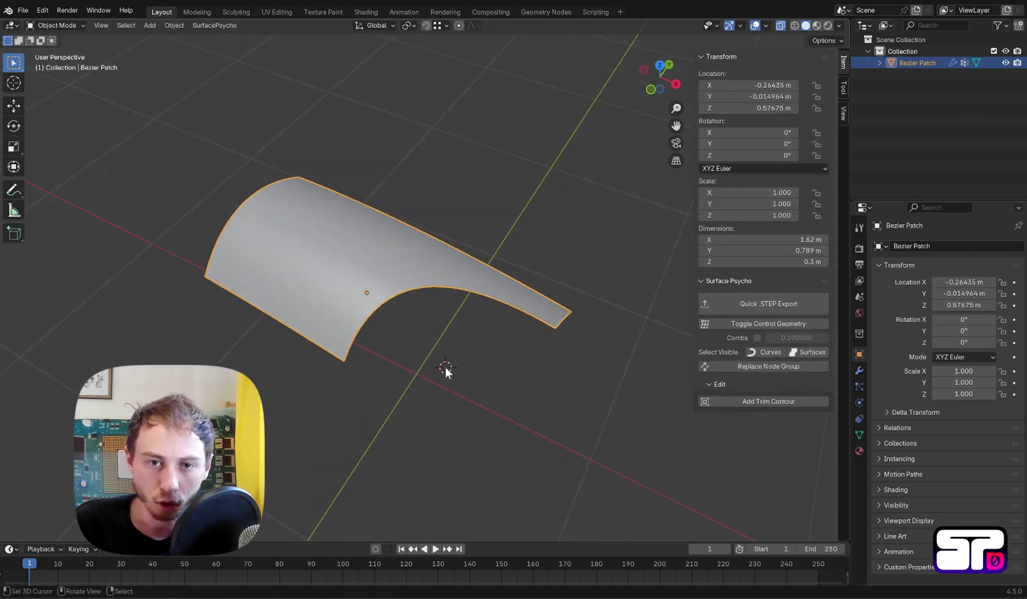
key(ctrl+s)
key(shift+a)
mouse_move(422, 336)
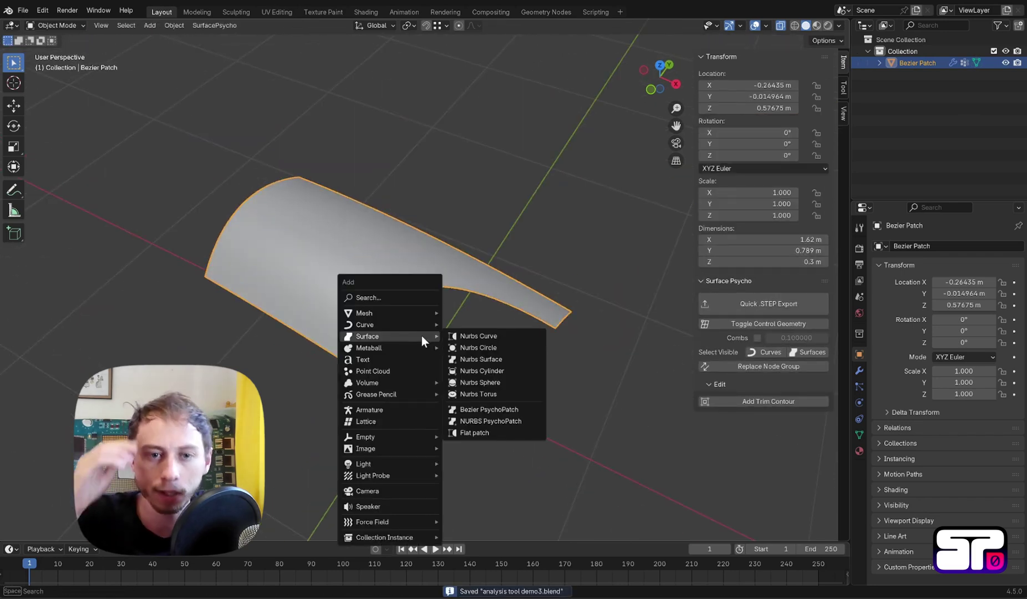
click(505, 409)
scroll(484, 341, down, 3)
middle_drag(483, 341, 477, 311)
scroll(476, 298, up, 1)
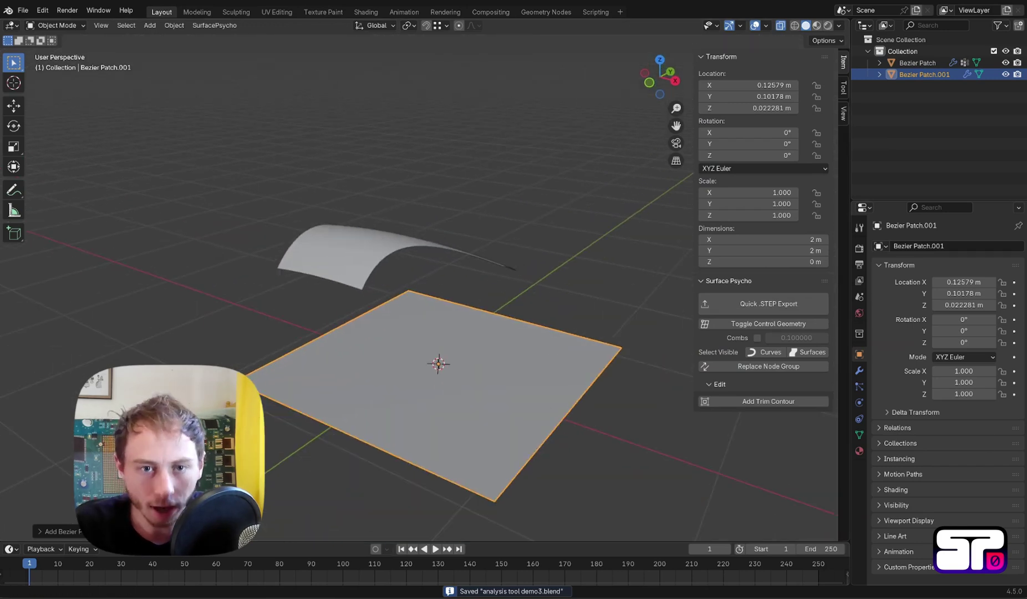
- Connect the second patch to the first with an SP - Connect Bezier modifier and set its Continuity Level to 0
click(859, 370)
click(368, 251)
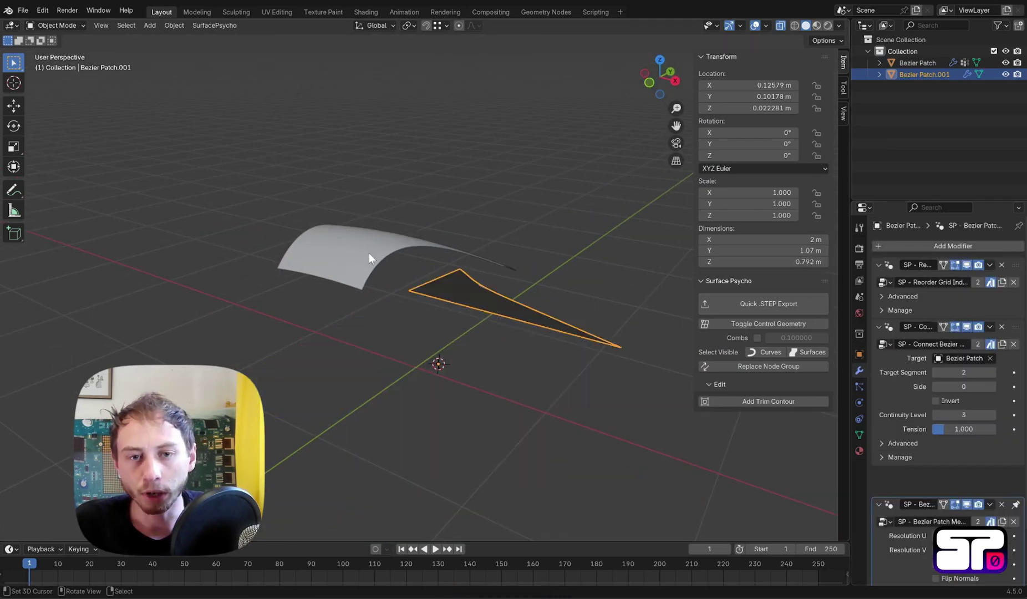
middle_drag(369, 252, 477, 320)
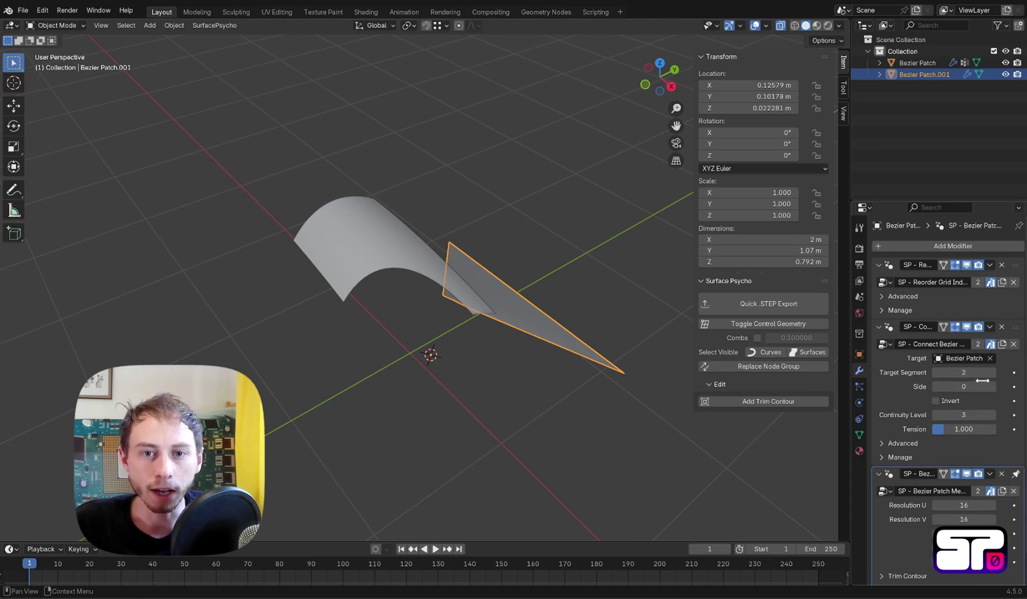
drag(974, 414, 943, 414)
middle_drag(503, 336, 799, 400)
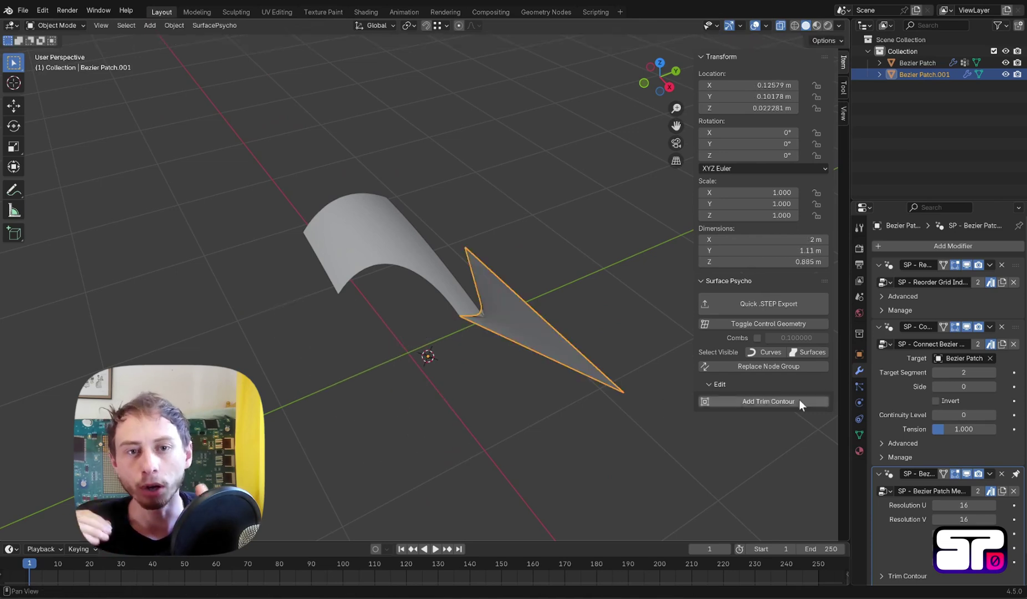
- Set the connection's Side to 3 and its Target Segment to 3 so the patch attaches to the curved trim edge
click(993, 386)
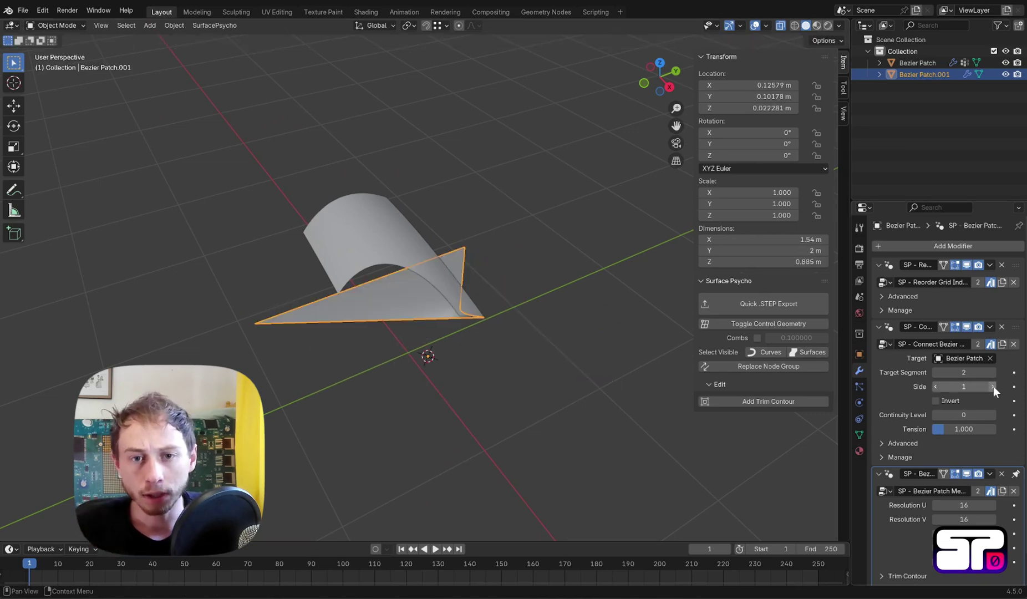
click(993, 386)
click(993, 386)
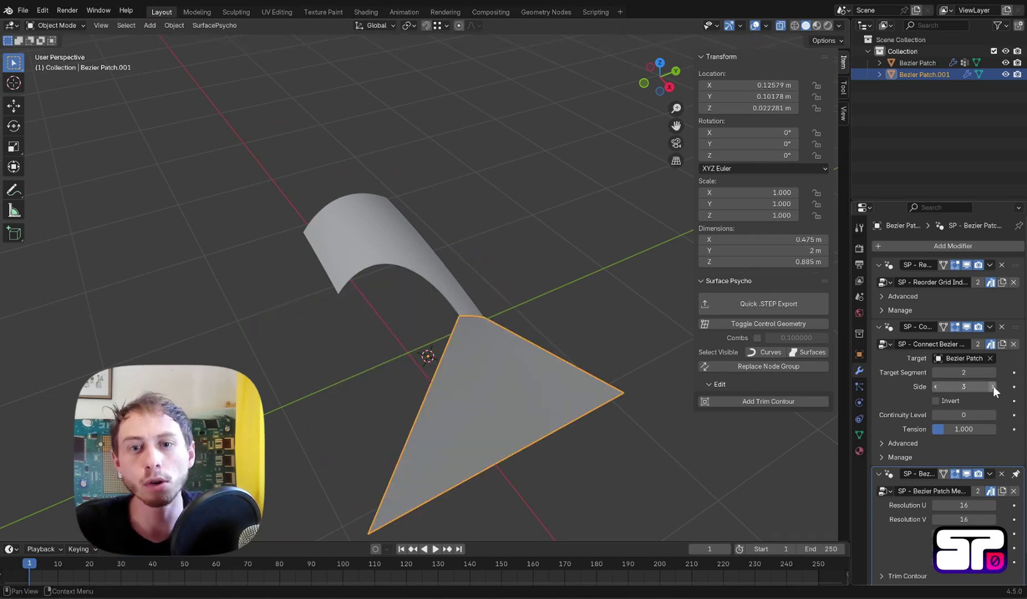
click(993, 372)
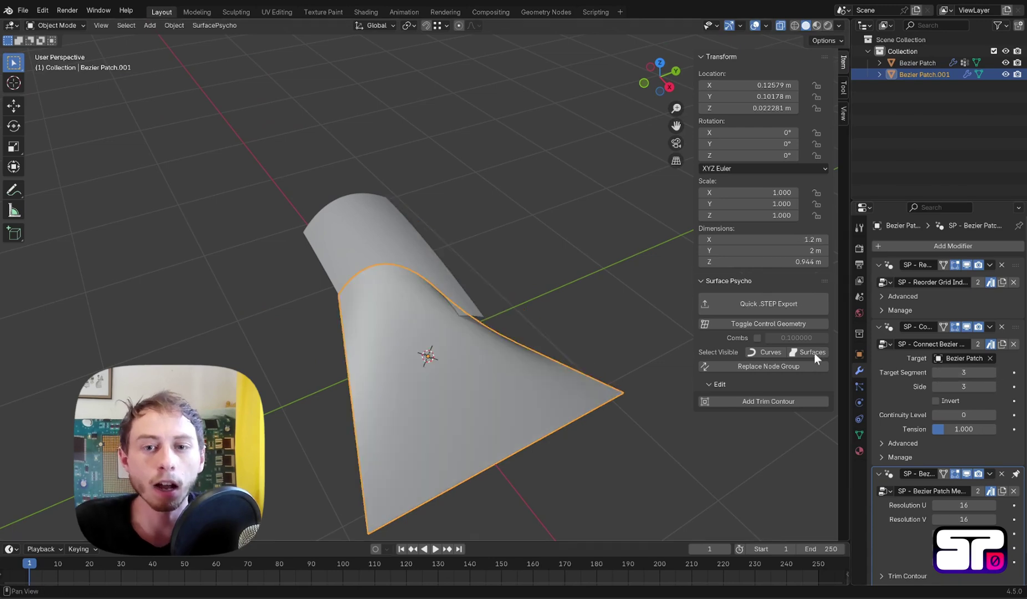
- Move and rotate the second patch in Object Mode to hang below the first patch's trimmed edge
key(g)
click(476, 360)
middle_drag(605, 325, 504, 352)
key(r)
click(436, 409)
key(g)
click(374, 436)
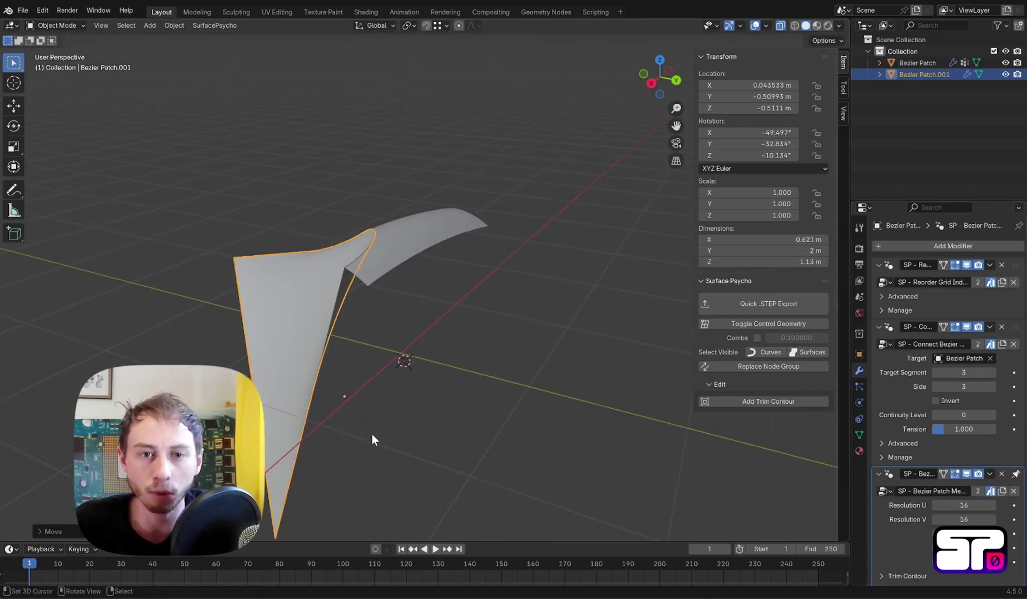
- Scale down all of the second patch's control points, then rotate and reposition them below the trimmed edge
middle_drag(377, 434, 533, 399)
key(Tab)
key(a)
key(s)
click(542, 389)
key(r)
click(535, 256)
key(g)
click(637, 230)
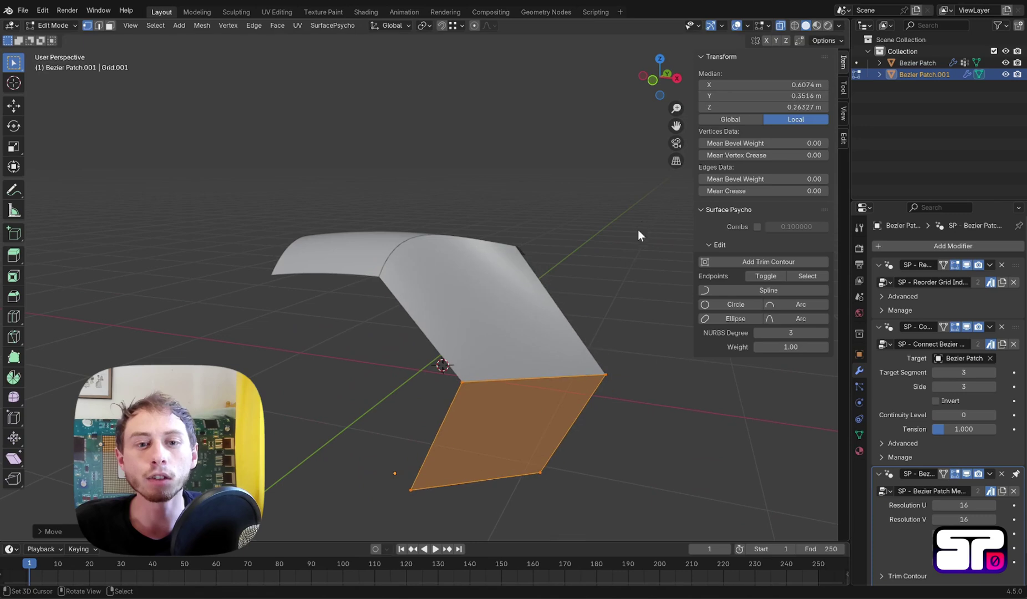
- Set the second patch's origin to the centre of its geometry
key(Tab)
key(q)
click(625, 277)
- Flatten the second patch's control grid by scaling it to 0 along Z and reposition it
key(Tab)
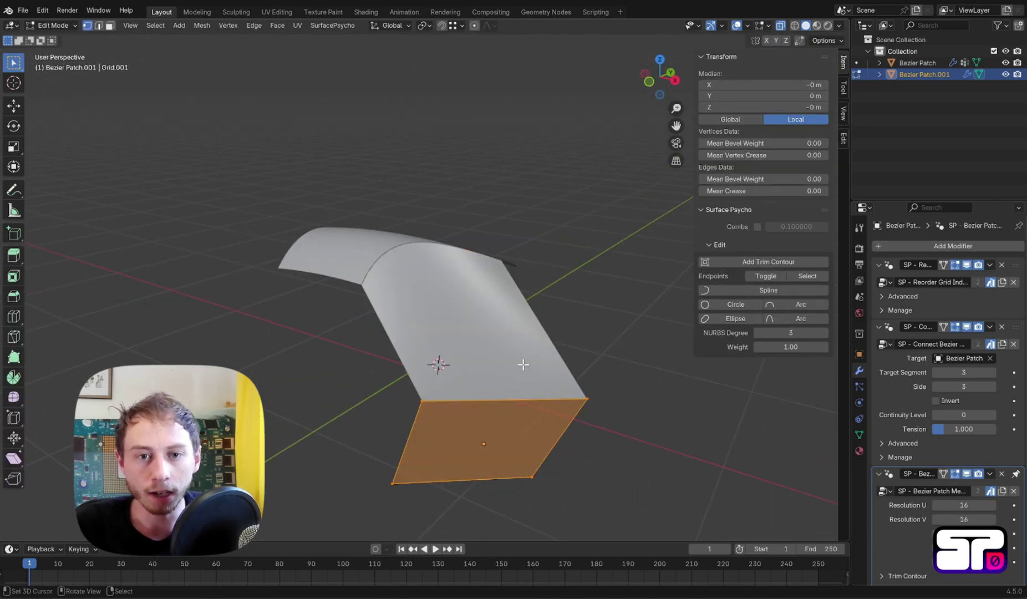
key(s)
key(z)
key(0)
key(Return)
key(g)
click(500, 324)
- Subdivide the second patch's control grid with two loop cuts in one direction and one across them
key(Tab)
middle_drag(499, 323, 508, 380)
key(Tab)
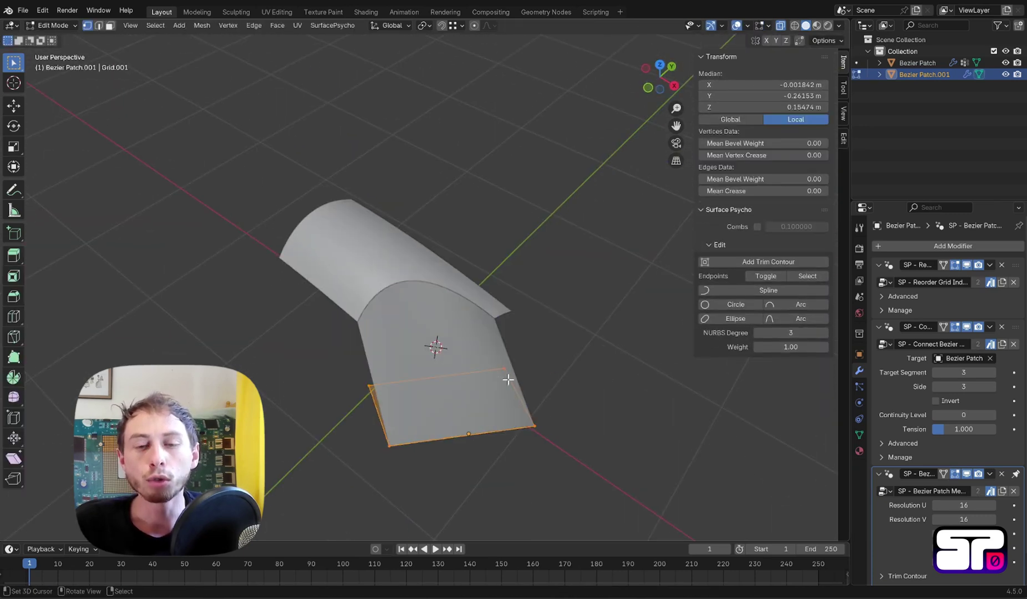
key(ctrl+r)
click(535, 393)
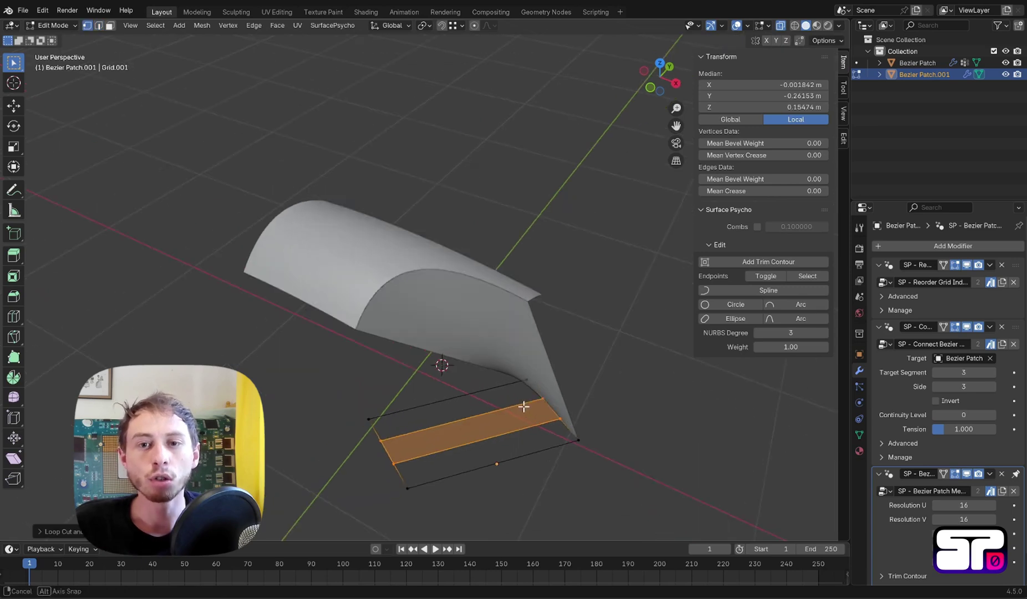
middle_drag(524, 407, 608, 367)
scroll(535, 401, up, 1)
scroll(534, 402, down, 1)
key(ctrl+r)
click(482, 391)
click(484, 394)
- Move the middle row of the second patch's control points to bend the surface into a curve
key(g)
click(485, 383)
key(g)
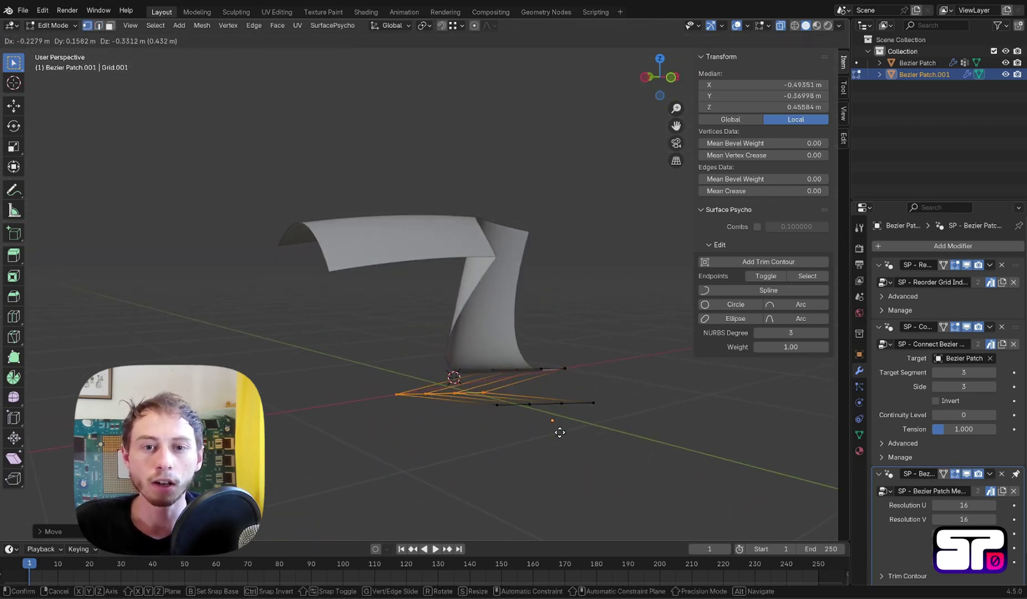
click(561, 433)
middle_drag(560, 433, 460, 433)
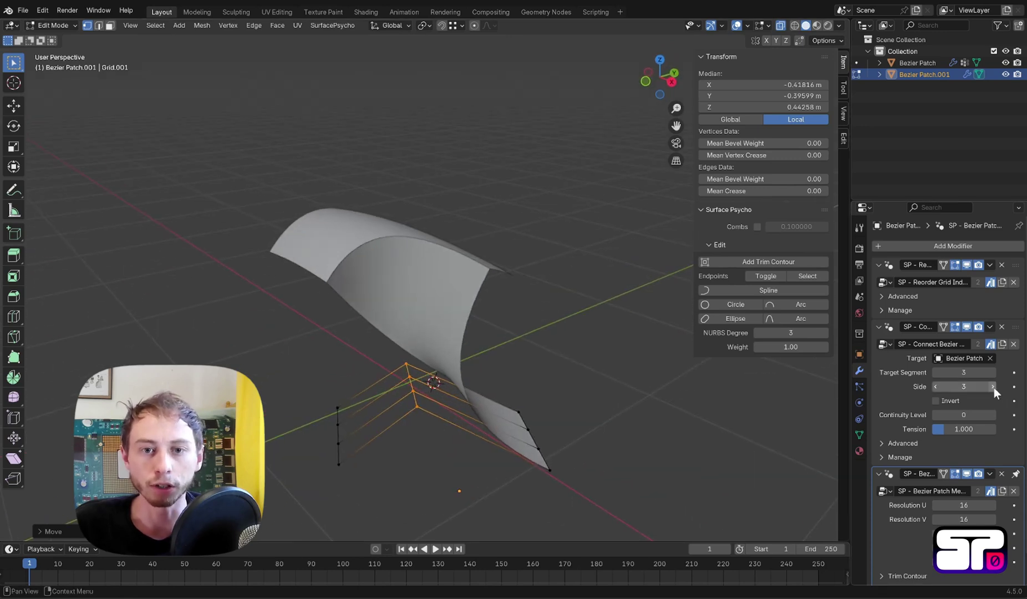
- Set the connection's Side to 0, enable Invert, and deselect the second patch in Object Mode
click(937, 386)
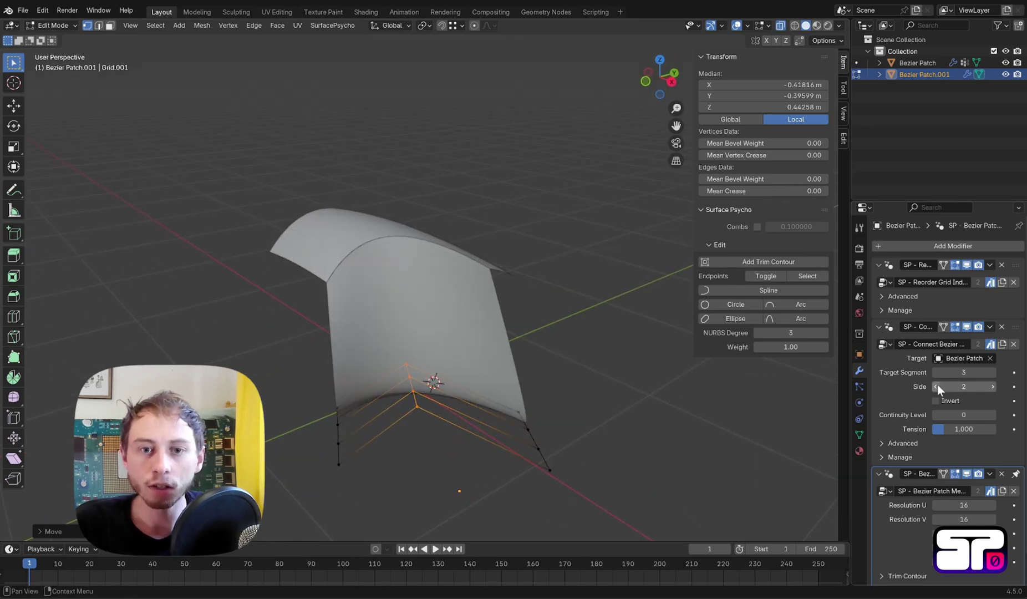
click(936, 387)
click(936, 387)
click(937, 399)
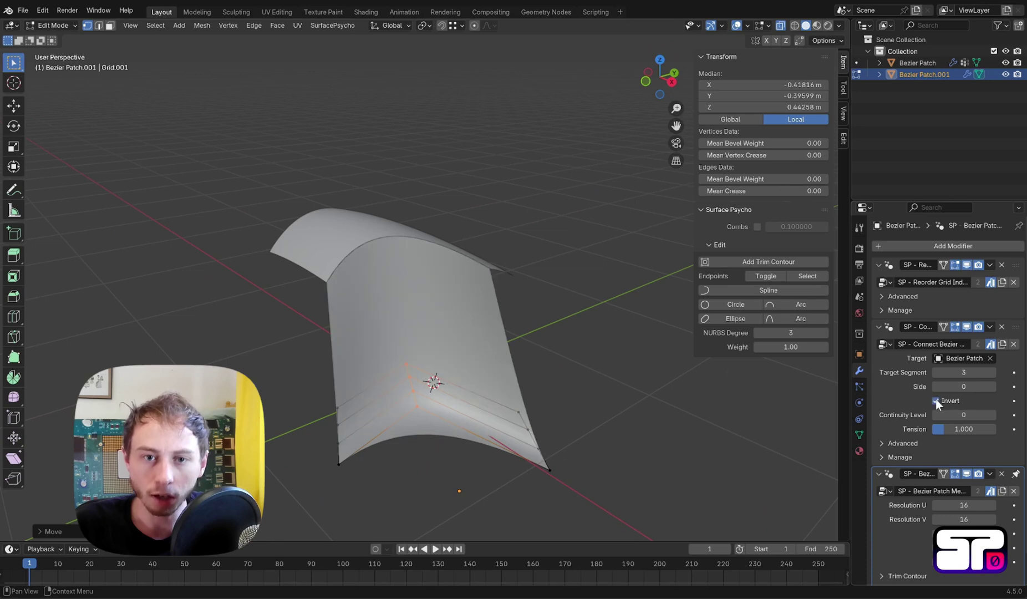
key(Tab)
middle_drag(571, 338, 568, 312)
key(Tab)
key(Tab)
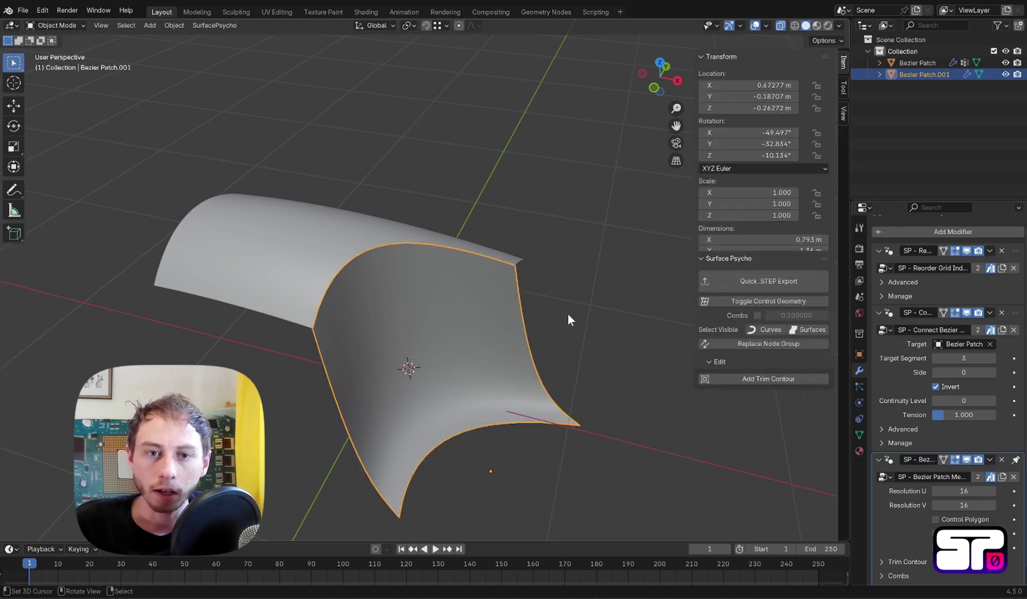
click(568, 314)
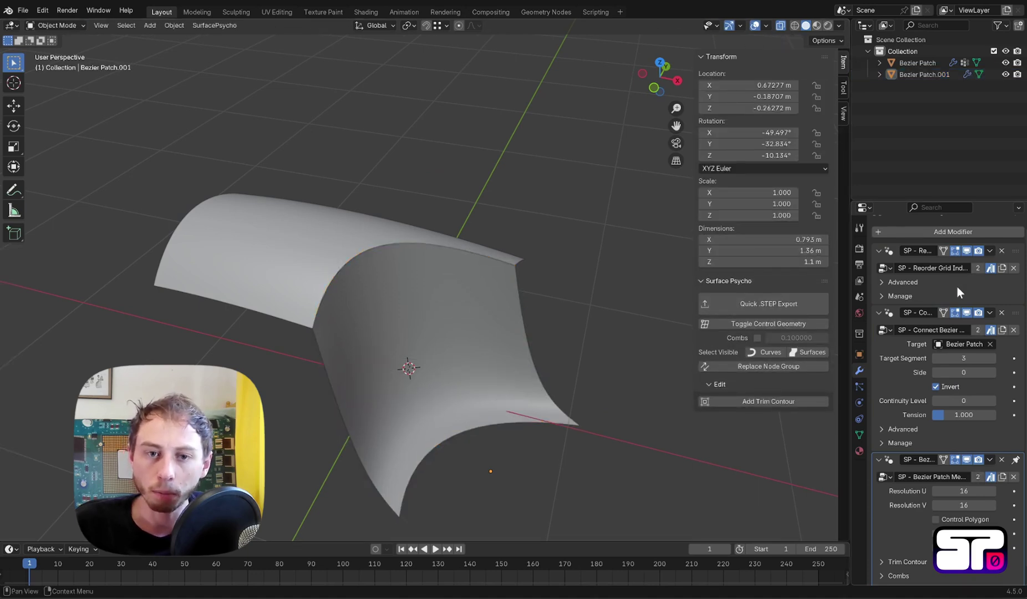
- Duplicate the second patch's SP - Connect Bezier modifier and apply one copy at Continuity Level 0
key(shift+d)
key(ctrl+a)
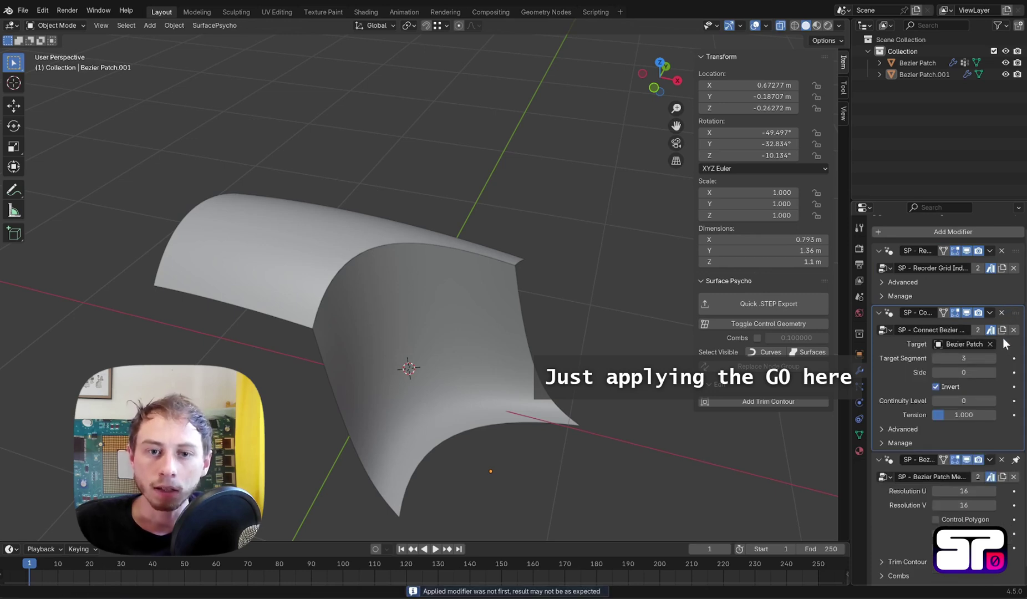
- Apply a duplicate of the second patch's SP - Connect Bezier modifier and disable the remaining one's display and edit-mode effect
key(shift+d)
key(ctrl+a)
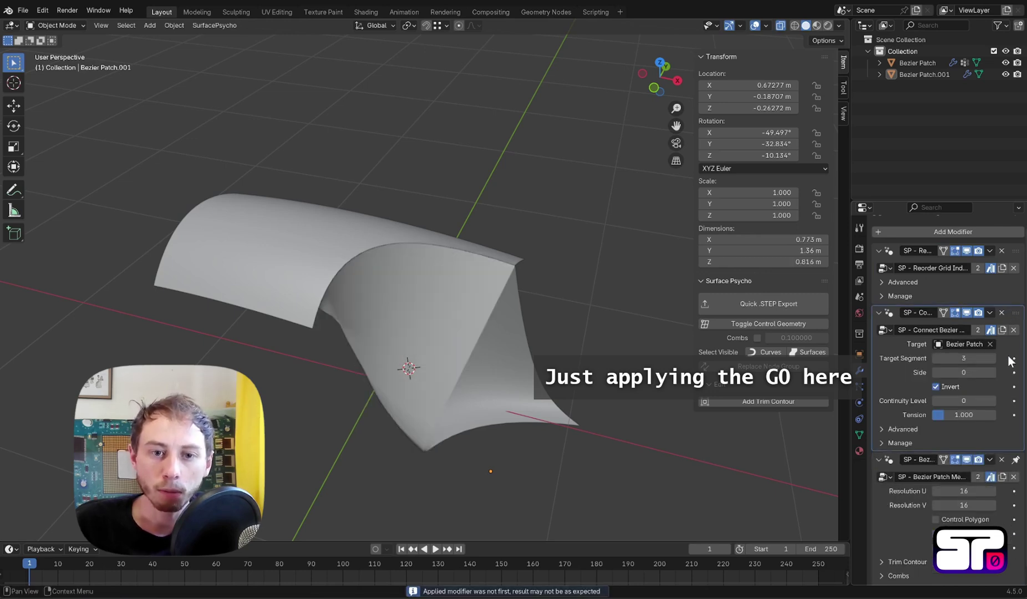
click(968, 311)
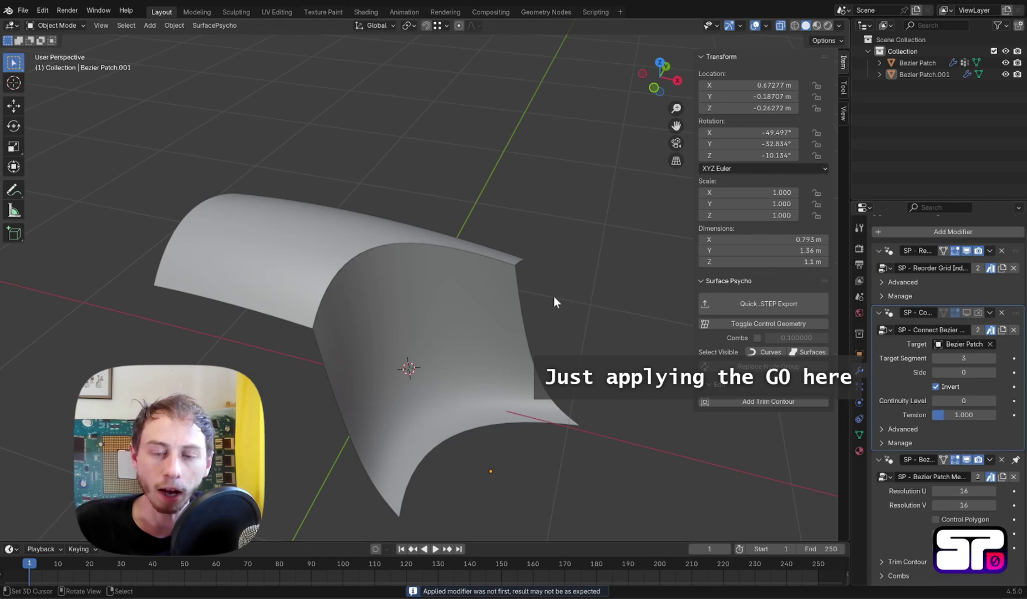
click(332, 248)
click(370, 263)
key(Tab)
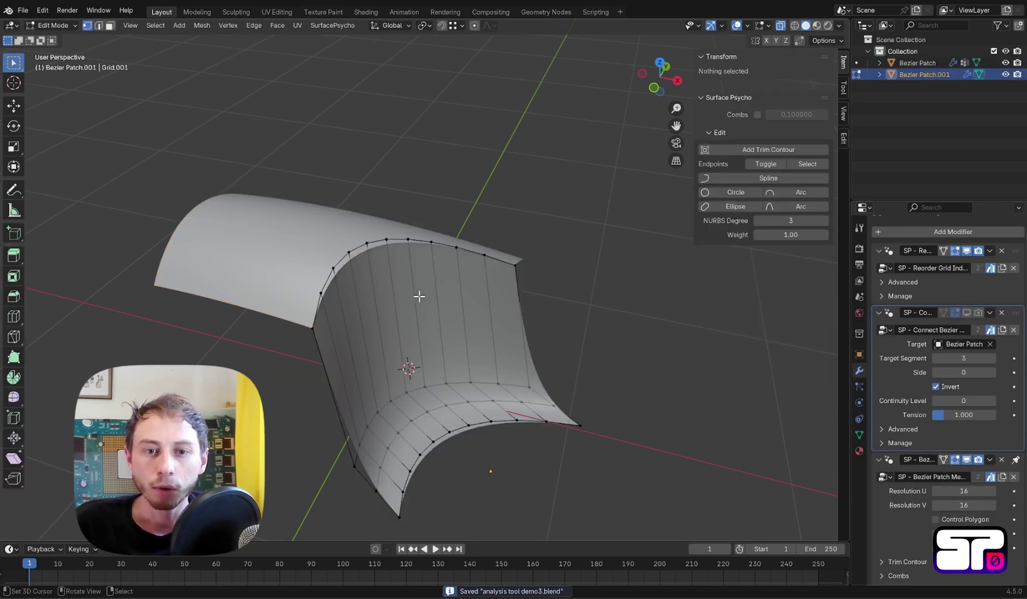
middle_drag(417, 294, 430, 315)
key(Tab)
- Select the first patch, turn the timeline area into an enlarged Asset Browser, and show the SurfacePsycho library
click(304, 226)
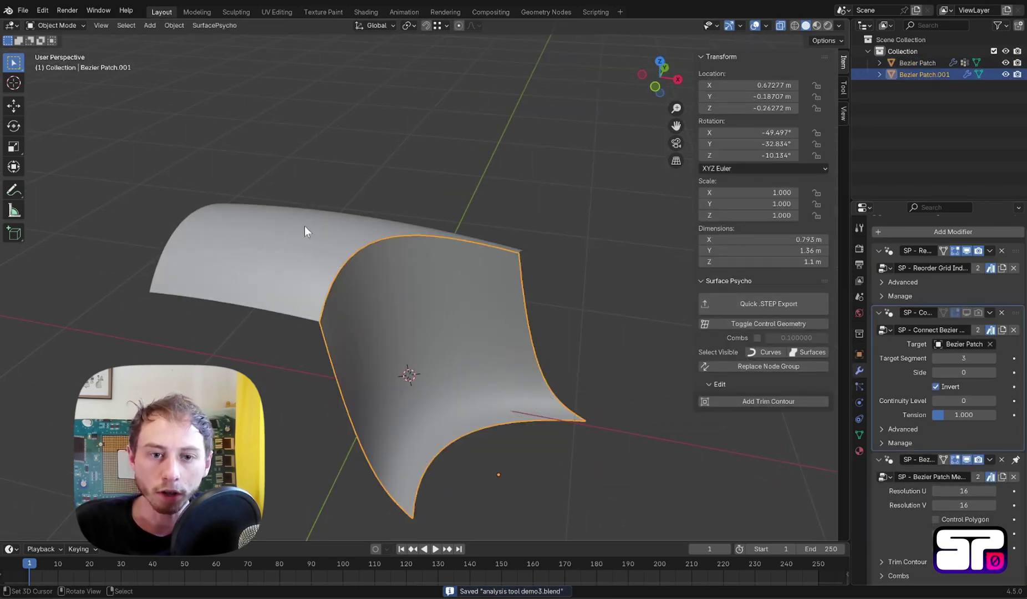
click(11, 548)
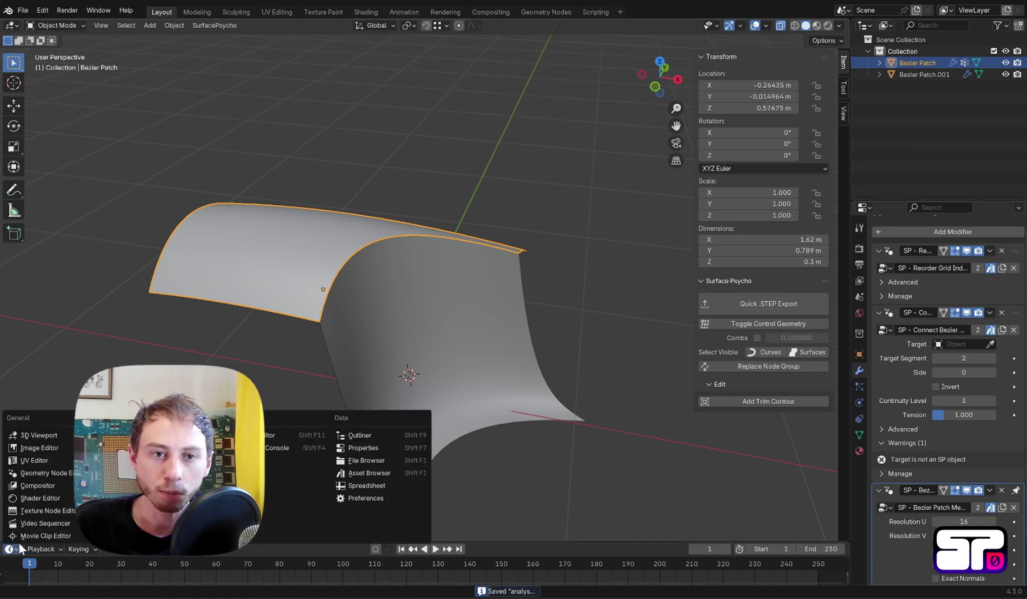
click(339, 473)
drag(299, 542, 298, 405)
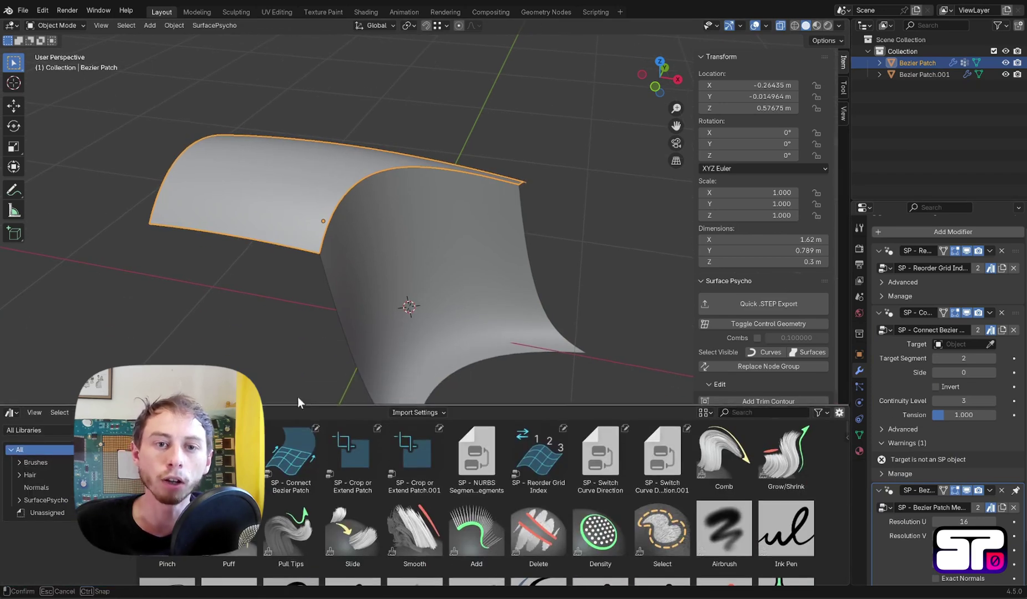
click(38, 430)
click(47, 519)
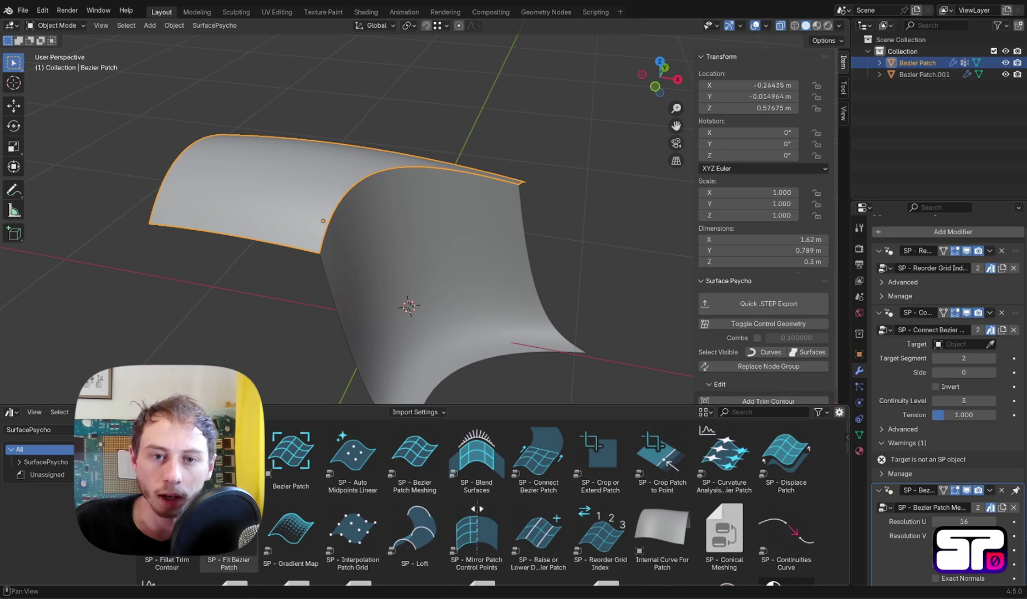
- Add the SP - Continuity Analysis asset to the first patch and set its Target to the second patch
scroll(669, 477, down, 8)
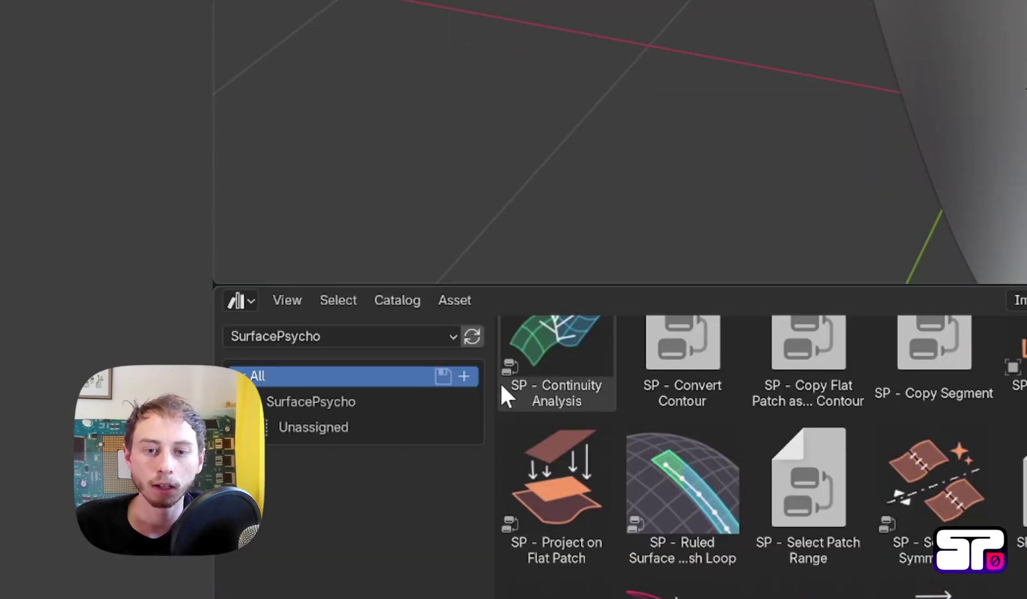
scroll(149, 456, up, 1)
click(157, 459)
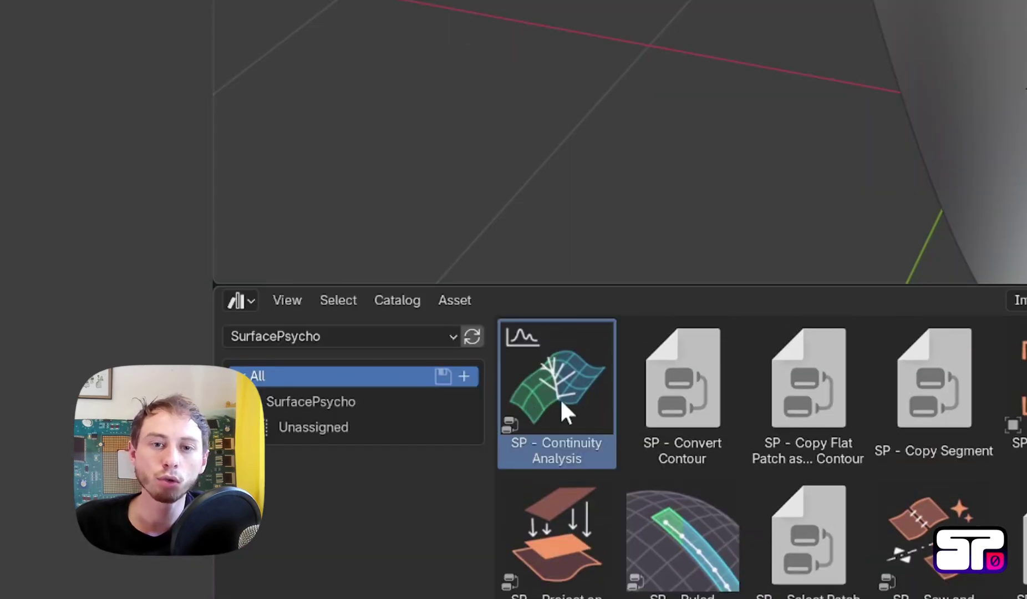
drag(561, 405, 298, 178)
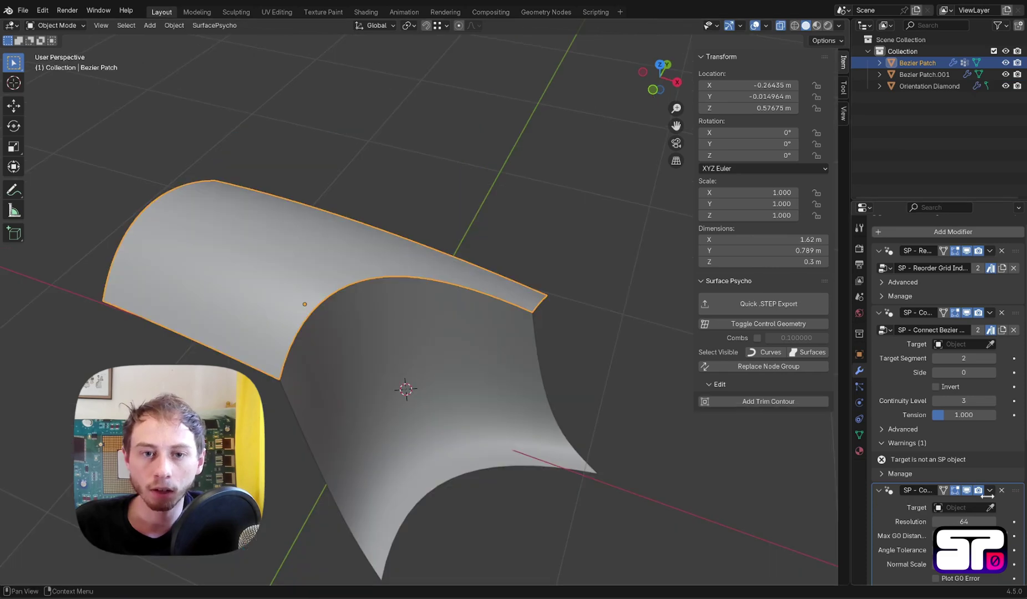
scroll(976, 494, down, 5)
click(415, 360)
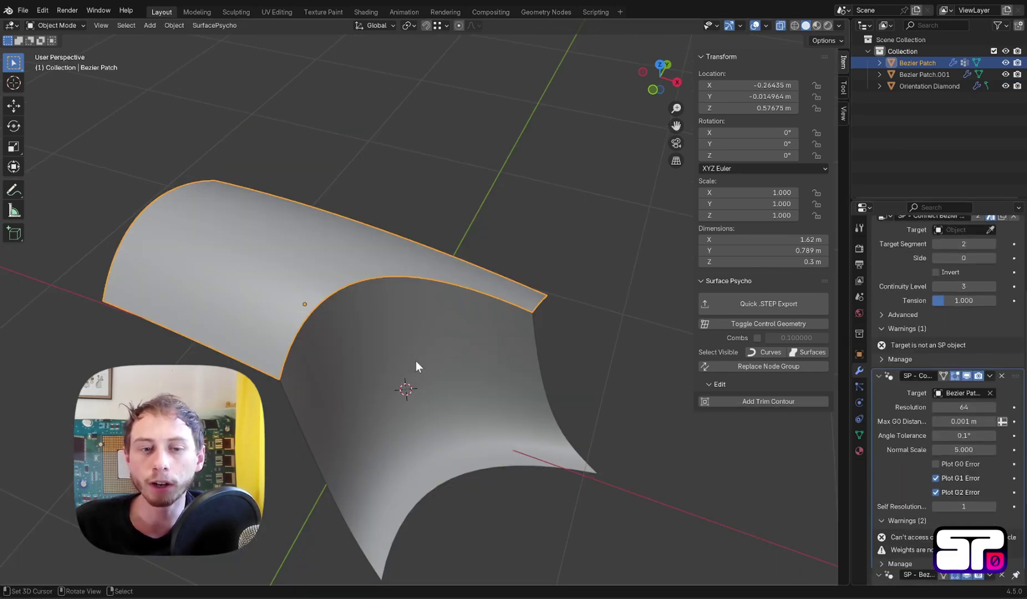
- Clear the Target of the second patch's SP - Connect Bezier modifier and return to the first patch's analysis settings
middle_drag(415, 360, 432, 370)
middle_drag(726, 450, 513, 426)
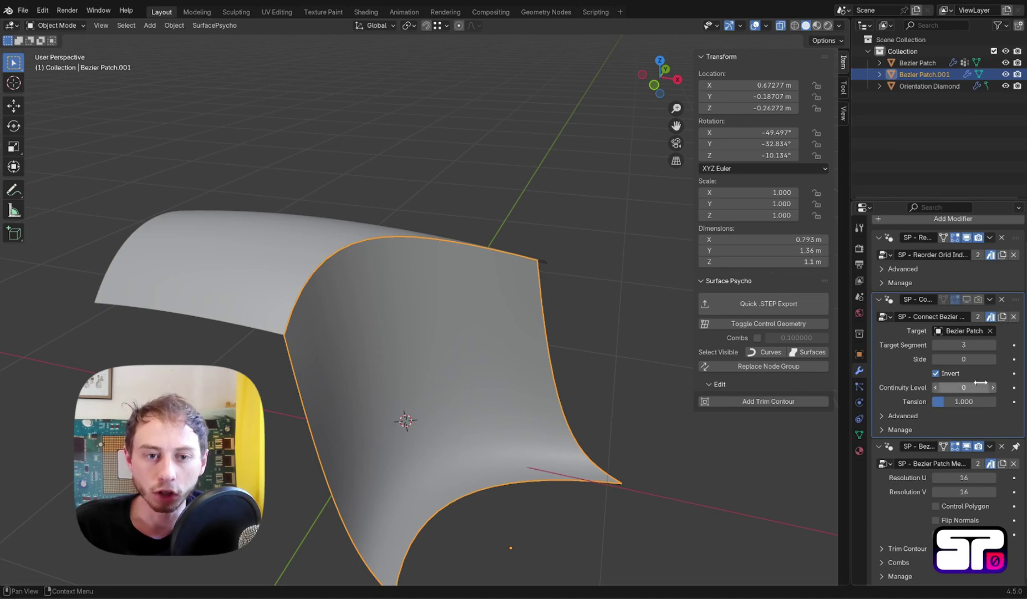
click(991, 331)
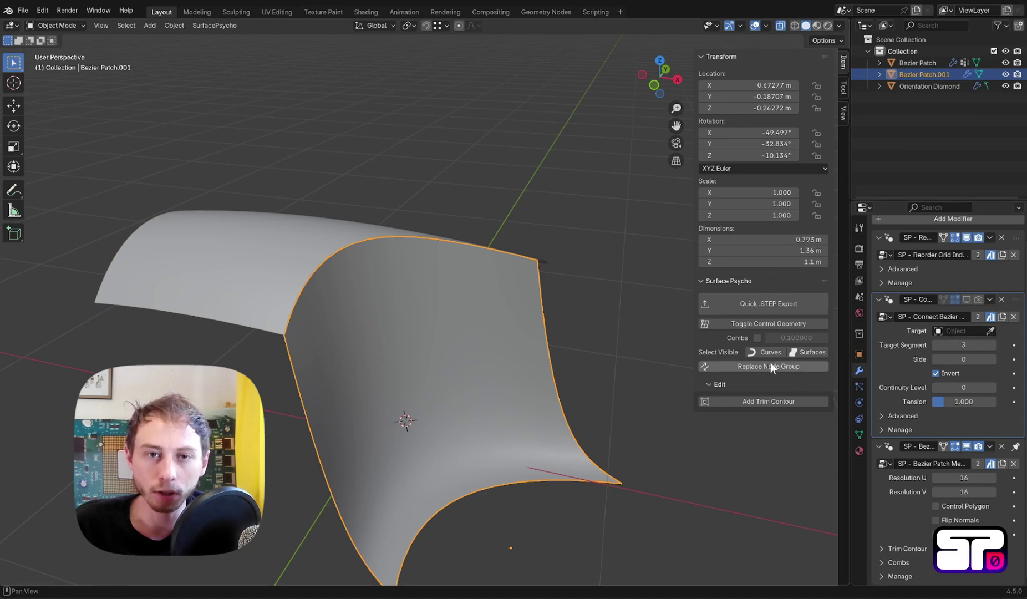
click(282, 252)
scroll(918, 545, down, 5)
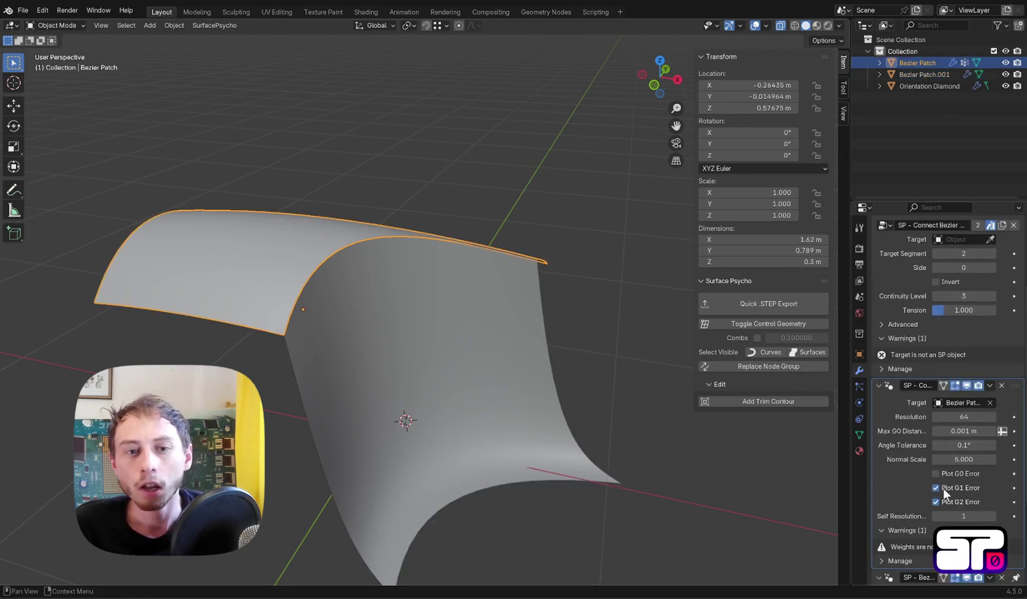
- Select the second patch's control point row next to its connected edge and move it up toward the first patch
click(400, 333)
key(Tab)
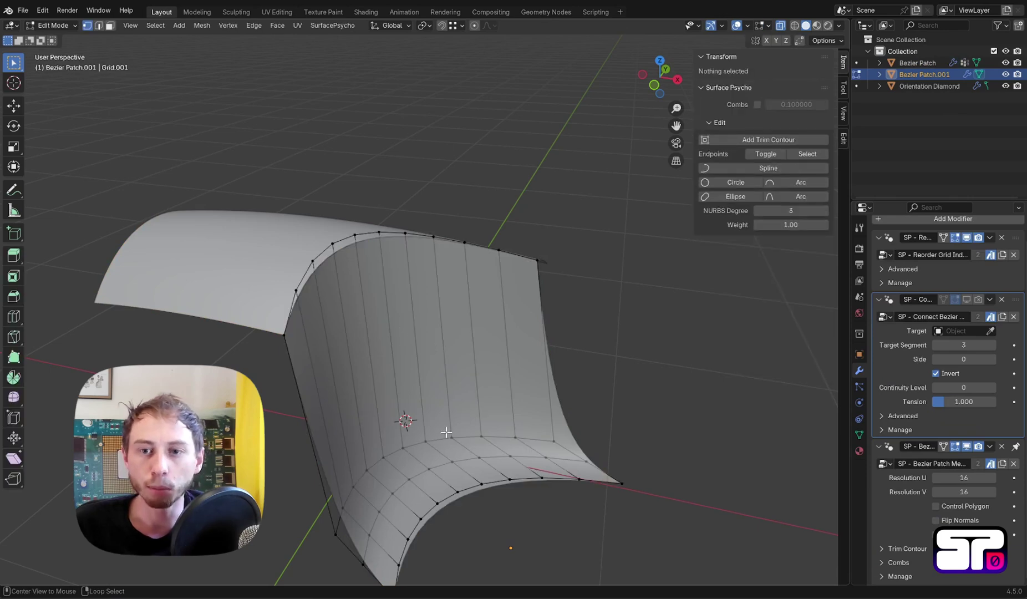
alt+right_click(446, 432)
middle_drag(496, 443, 501, 398)
key(g)
click(514, 197)
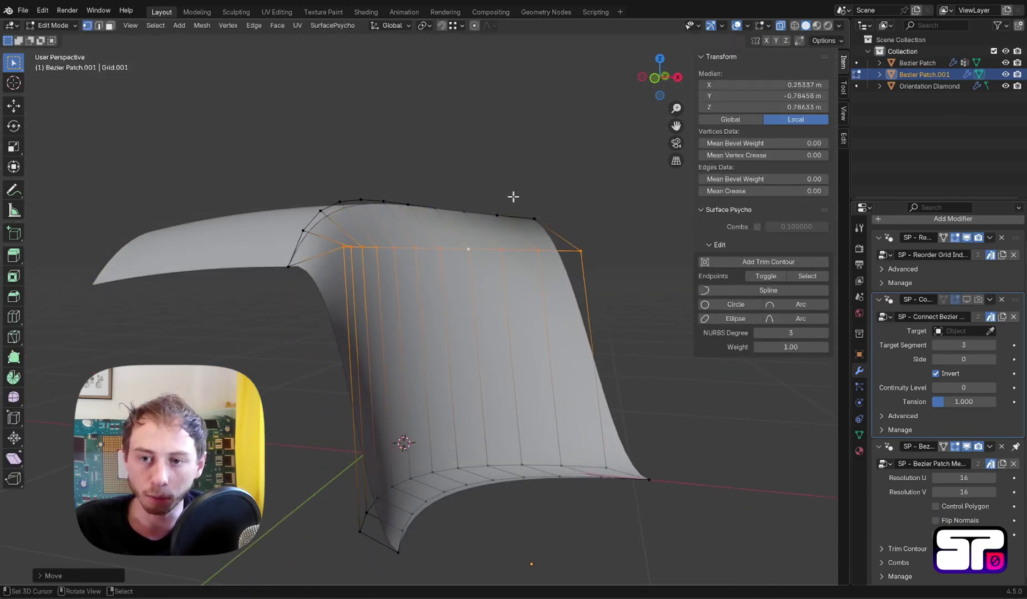
- Slide the second patch's selected control point row along its edges to refine the transition
middle_drag(513, 196, 388, 208)
key(g)
key(g)
click(357, 213)
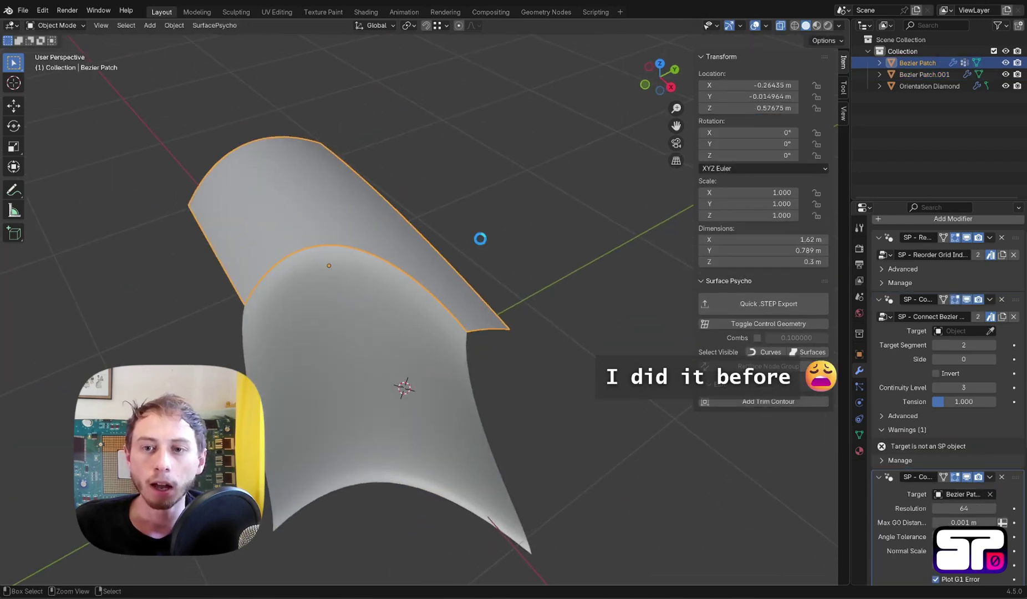
- Unpin the first patch's SP - Bezier Patch Meshing modifier and move it above the SP - Continuity Analysis modifier
scroll(985, 463, down, 8)
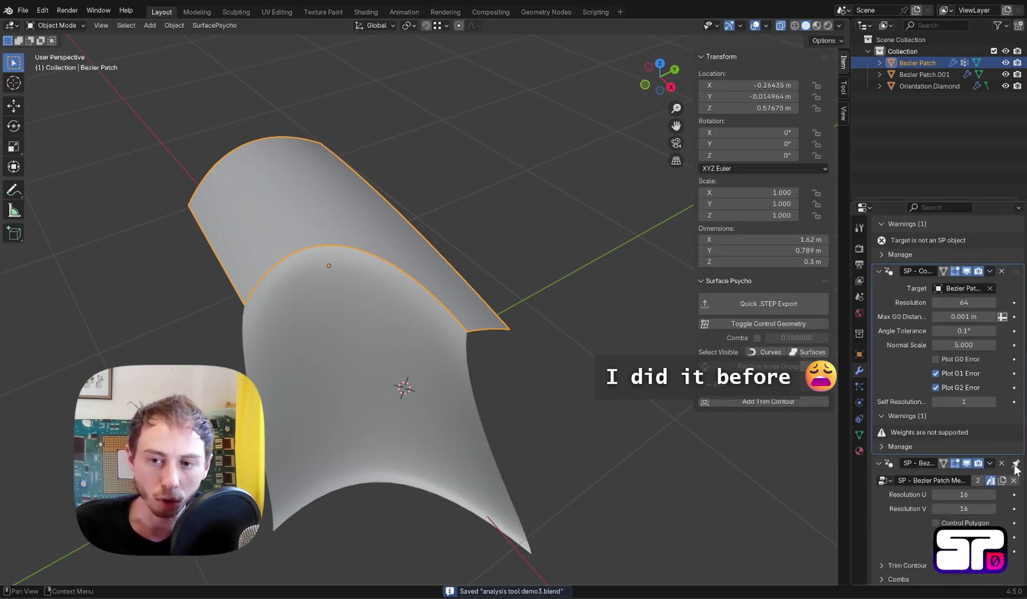
drag(1018, 468, 1021, 277)
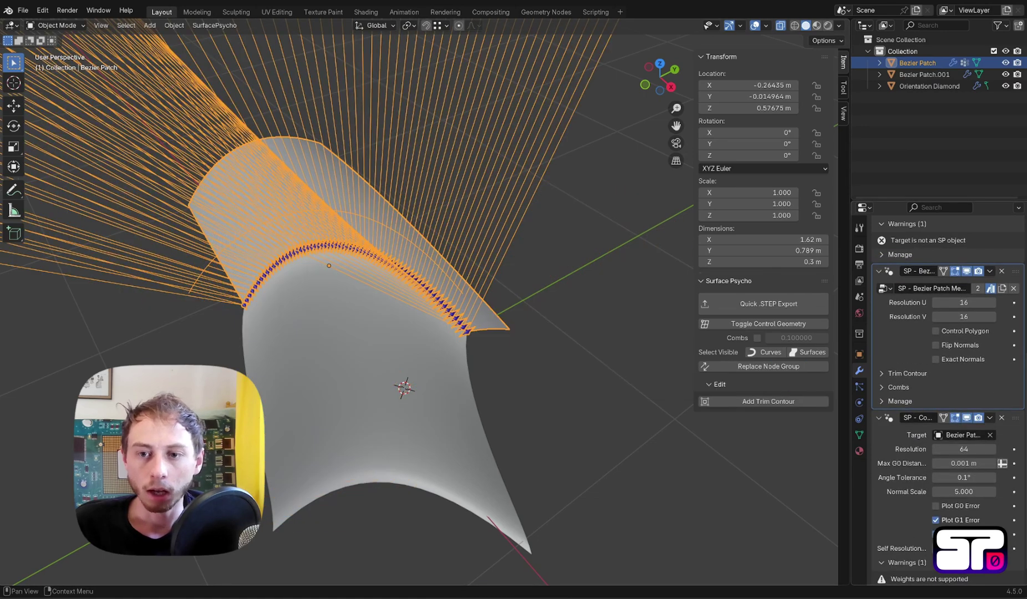
middle_drag(383, 310, 464, 307)
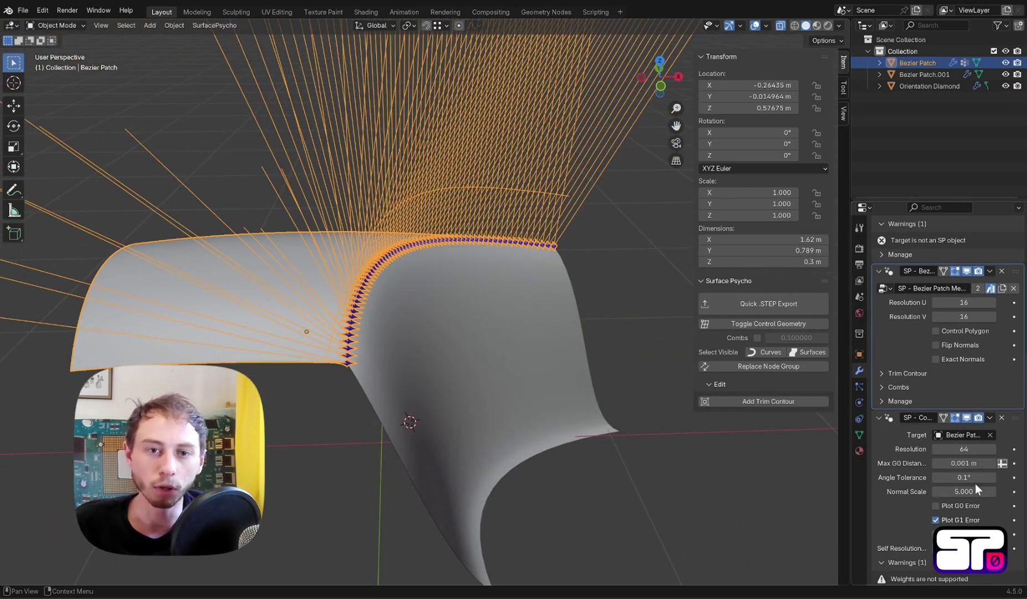
- Reduce the continuity analysis Normal Scale to 0.190 to shorten the plotted error lines
drag(966, 490, 935, 490)
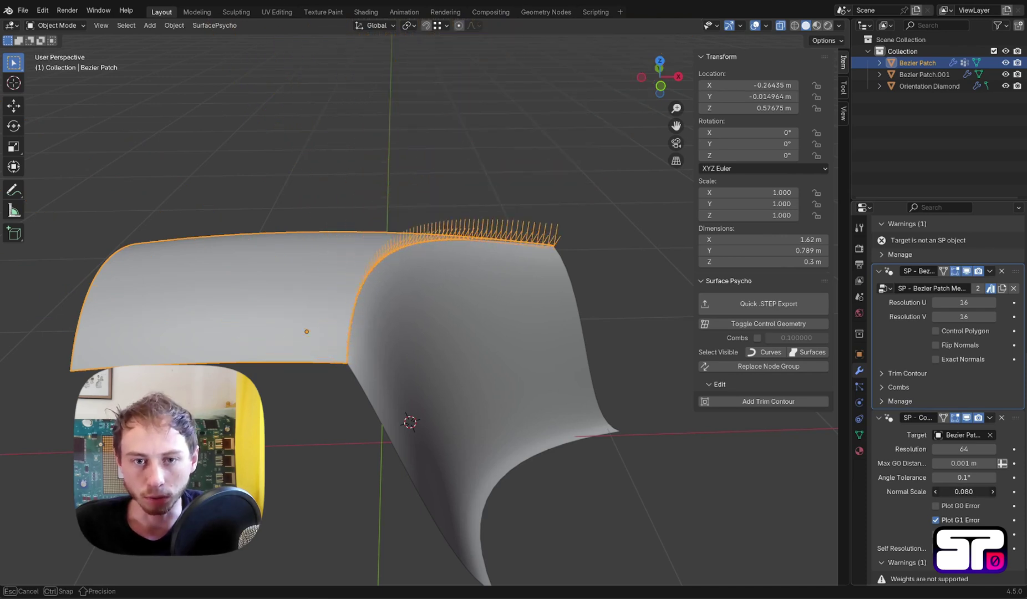
middle_drag(641, 372, 373, 292)
right_click(551, 383)
scroll(532, 378, up, 2)
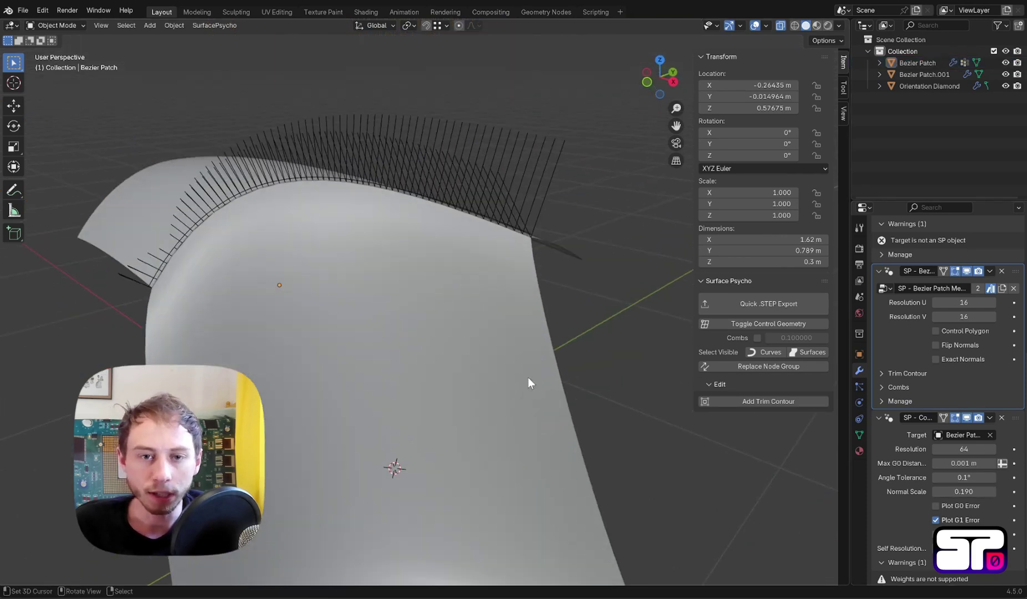
- Set the first patch's continuity analysis to a Normal Scale of 1.630 with Plot G2 Error turned off
click(465, 276)
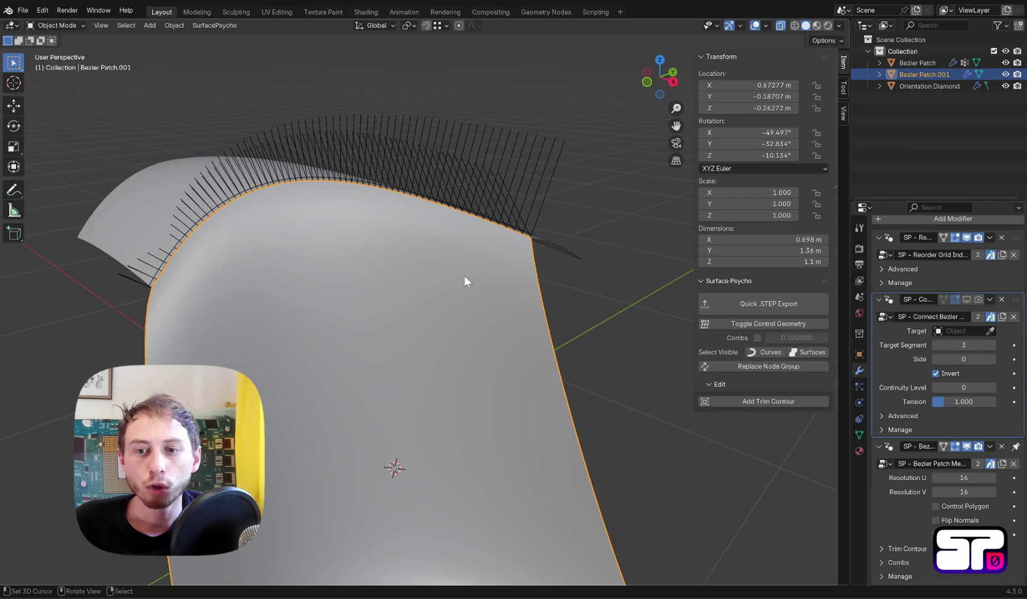
middle_drag(465, 280, 617, 322)
key(Tab)
key(Tab)
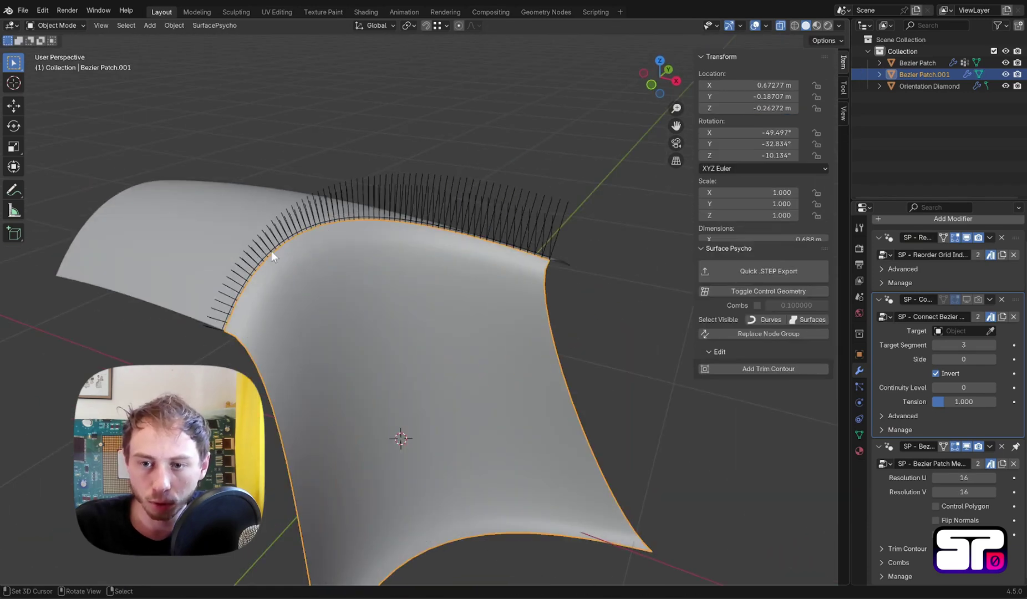
click(275, 254)
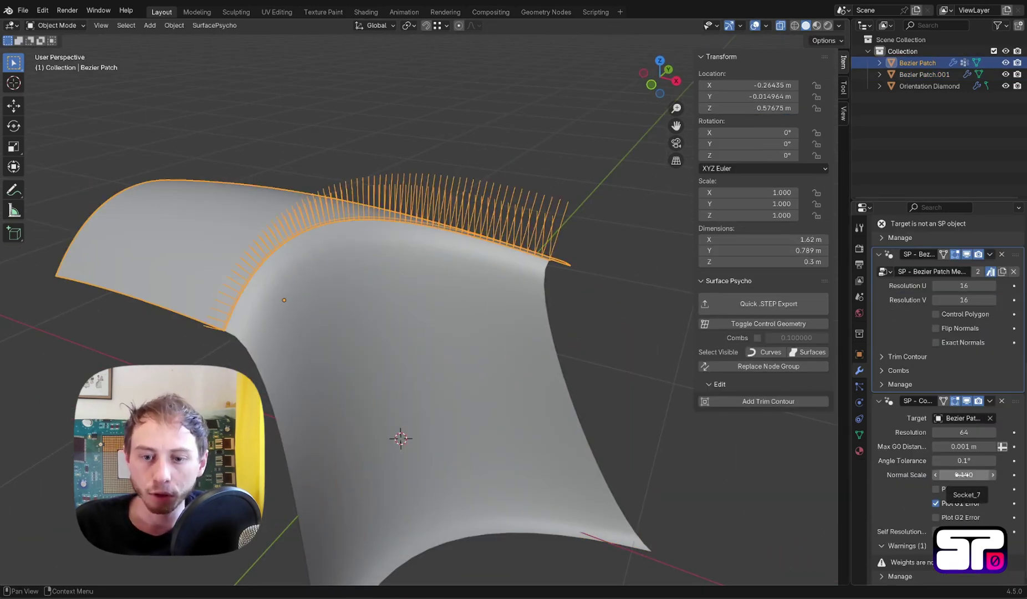
drag(965, 475, 1021, 475)
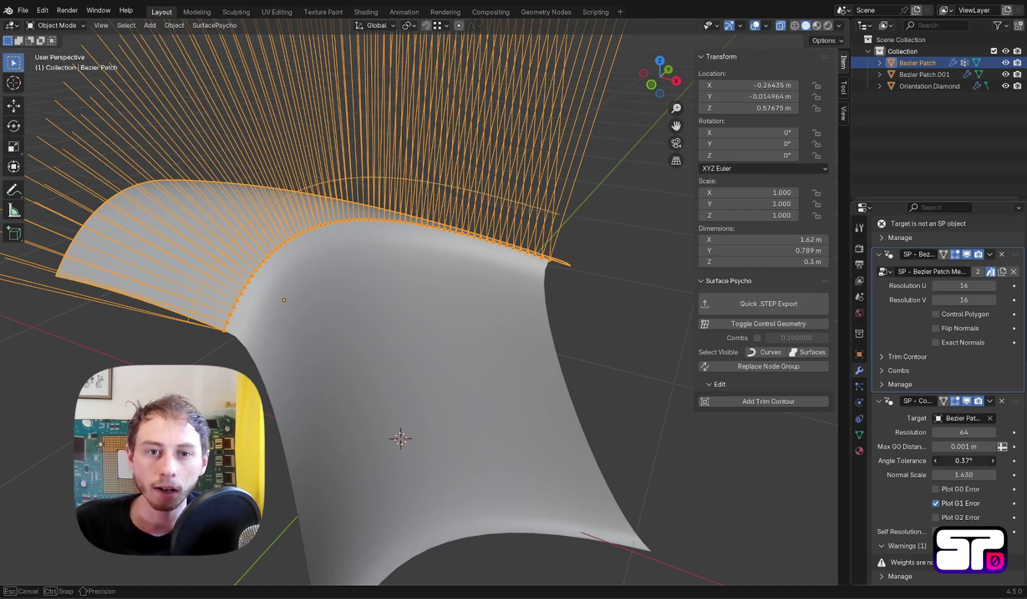
- Slide the second patch's control point row next to the connected edge closer to that edge and adjust its position
click(378, 305)
key(Tab)
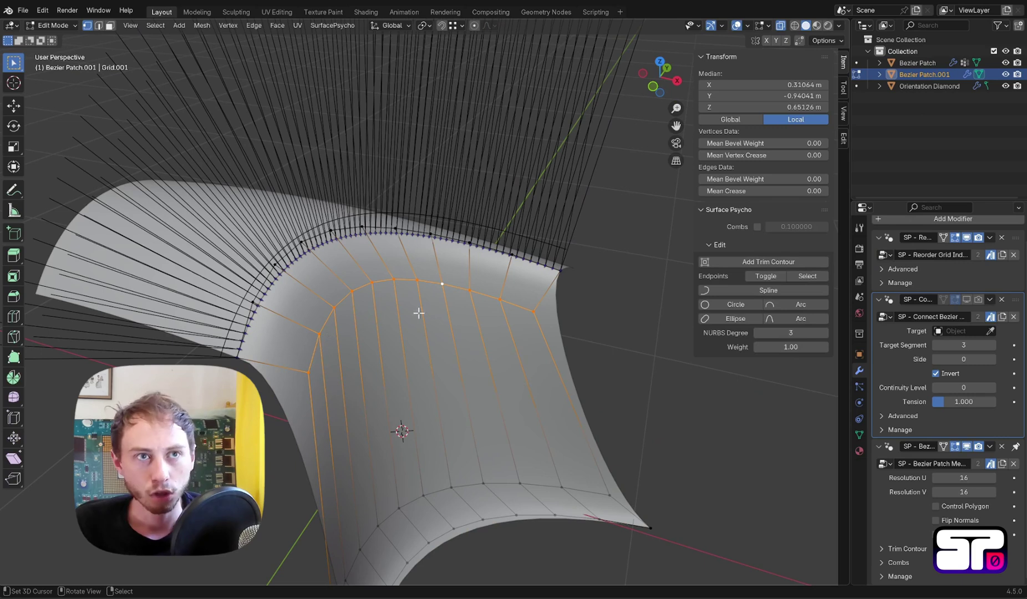
key(g)
key(g)
click(431, 273)
middle_drag(431, 272, 366, 241)
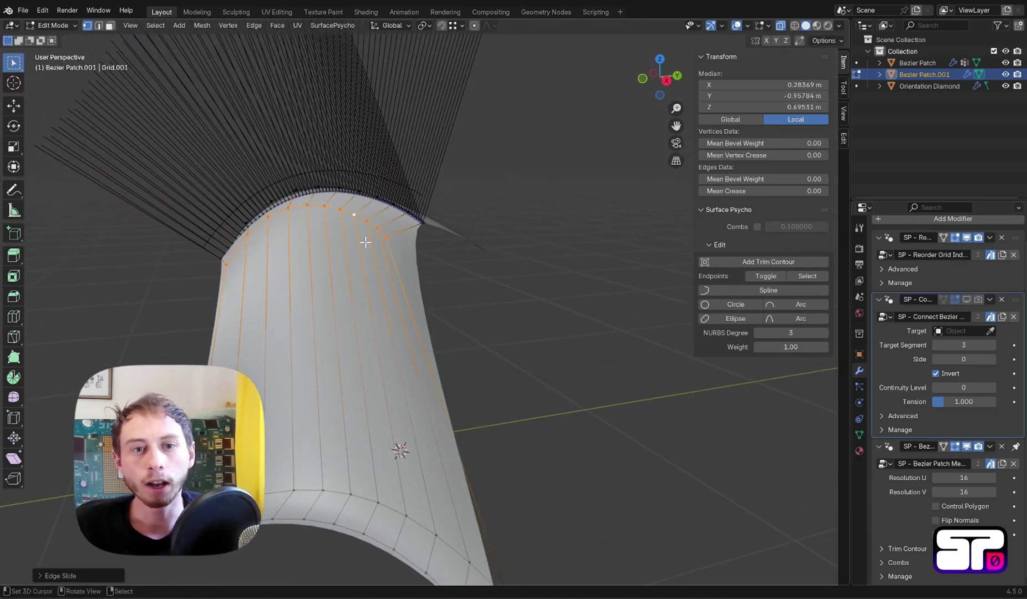
key(g)
click(362, 230)
- Select five control points at one end of the row beside the connected edge and move them to reduce the G1 error
right_click(385, 226)
ctrl+right_click(335, 200)
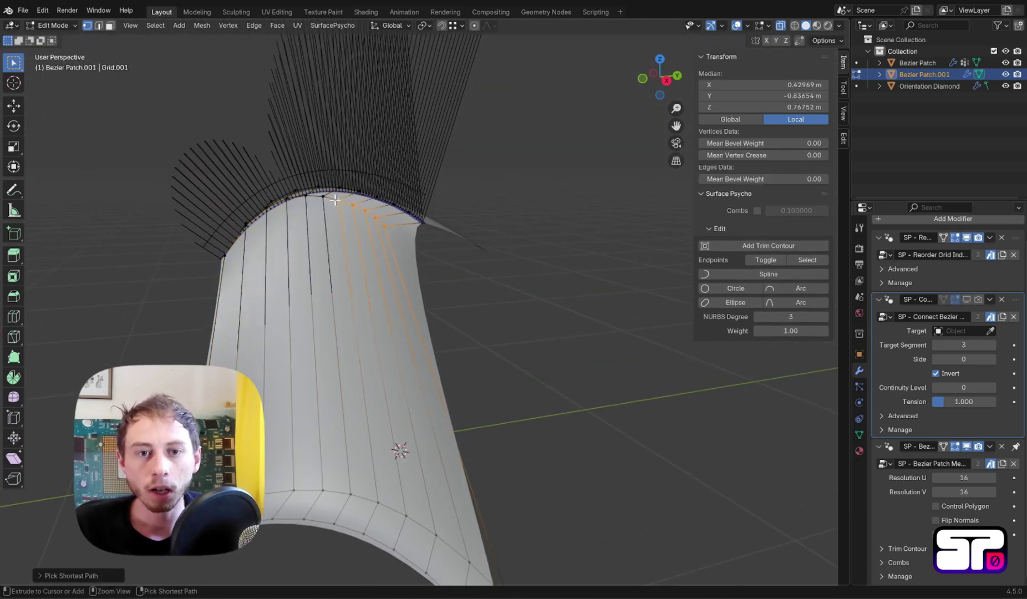
middle_drag(335, 200, 341, 205)
key(g)
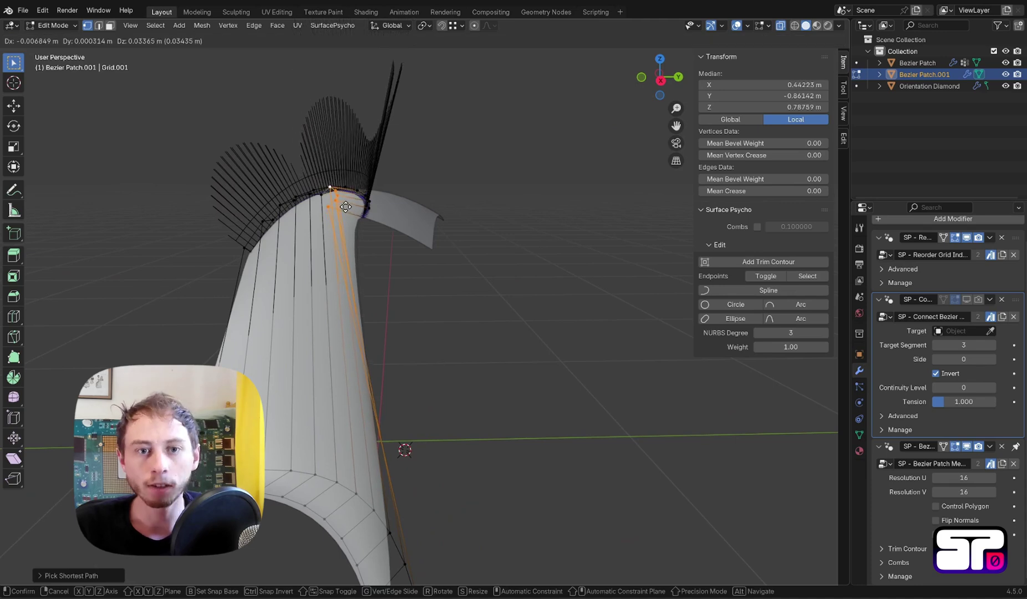
click(346, 206)
middle_drag(342, 222, 535, 330)
scroll(547, 217, up, 3)
key(g)
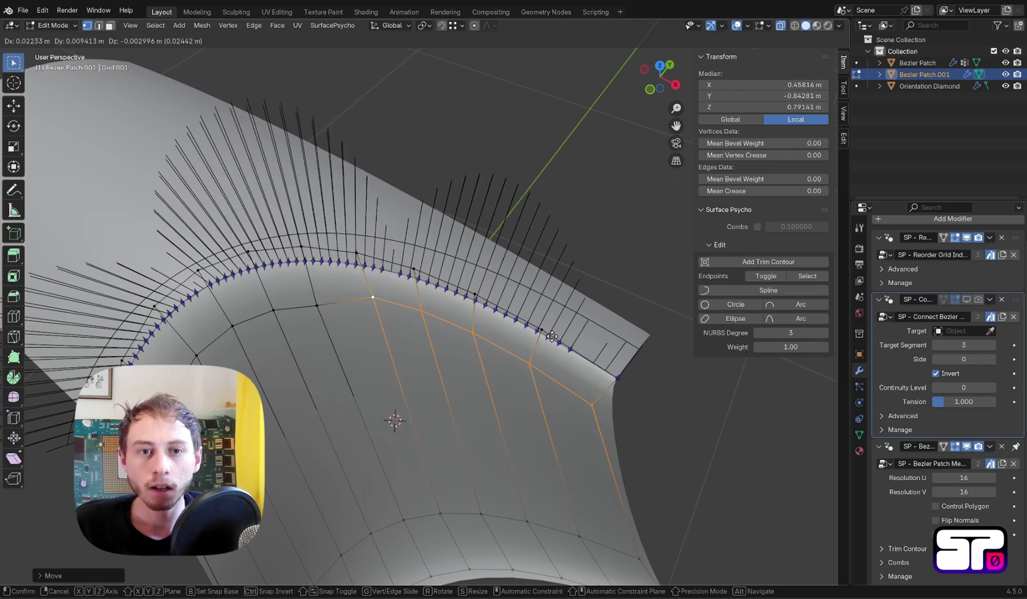
click(524, 345)
- Select a single control point in the row beside the connected edge and run the LoopTools Relax operator
click(525, 349)
middle_drag(345, 303, 369, 406)
key(F3)
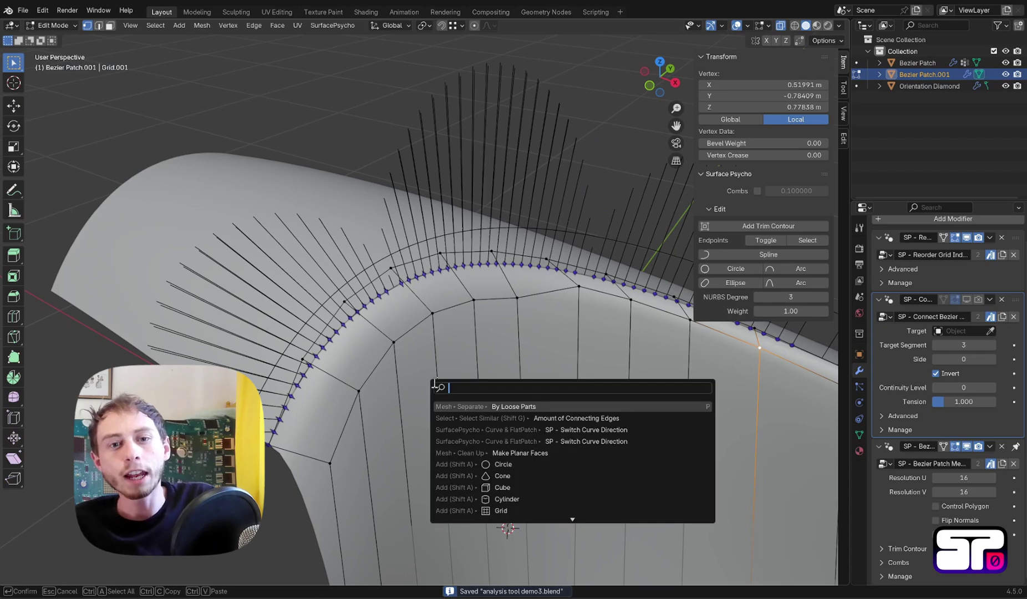
text(relax)
key(Return)
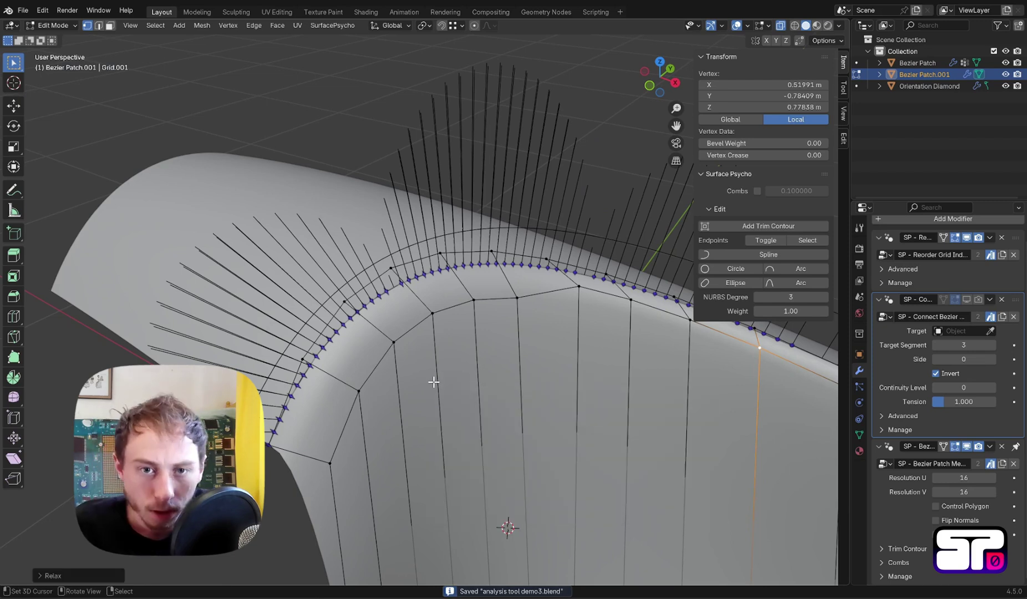
- Find the LoopTools Relax operator through the operator search and add it to Quick Favorites
mouse_move(433, 382)
middle_down()
mouse_move(385, 379)
mouse_move(436, 361)
middle_up()
key(F3)
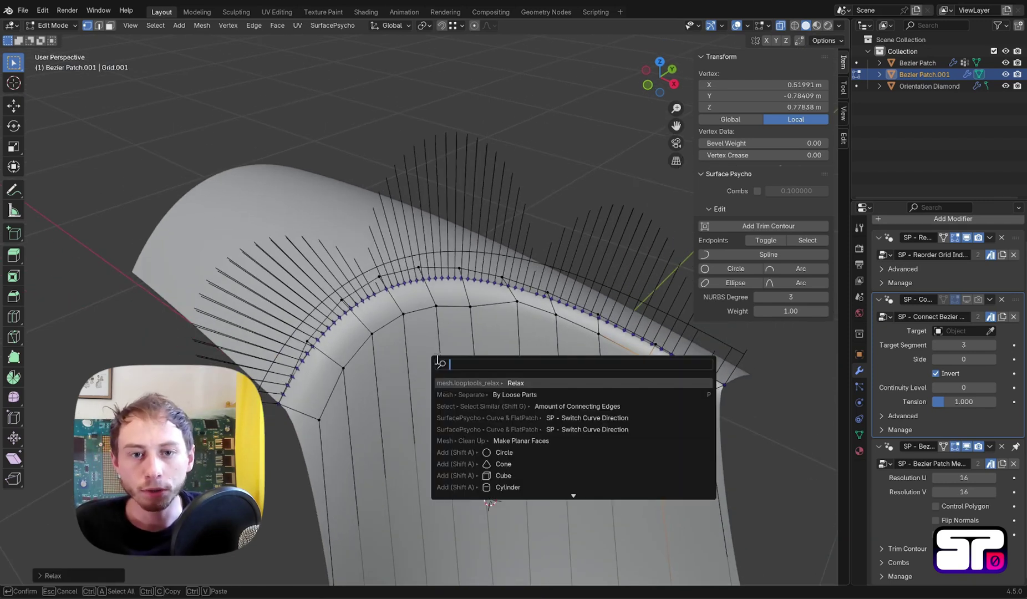
right_click(507, 382)
click(503, 381)
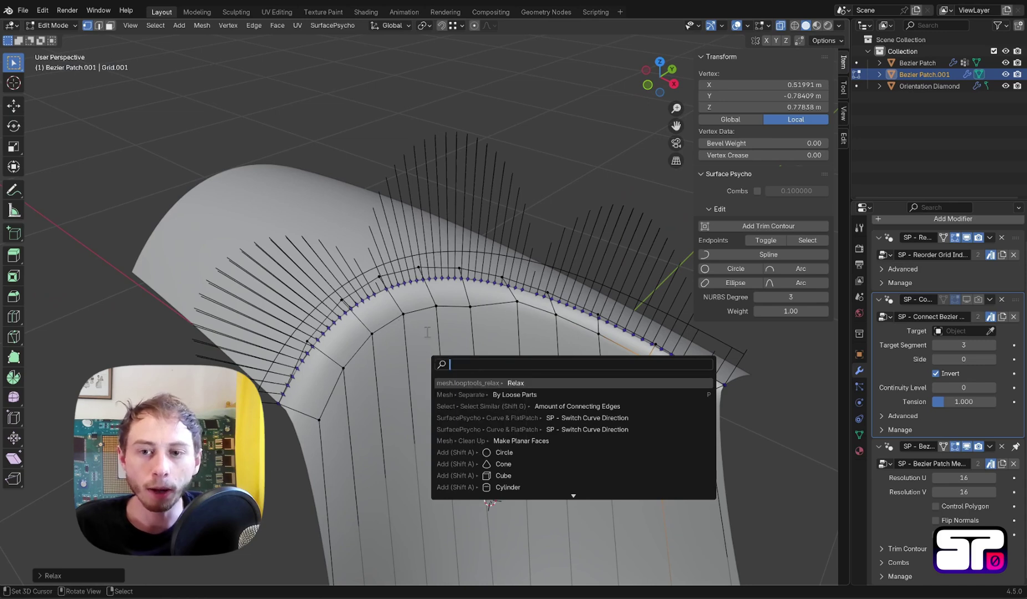
key(Escape)
- Select the whole control point row beside the connected edge and relax it with LoopTools
alt+click(408, 310)
key(q)
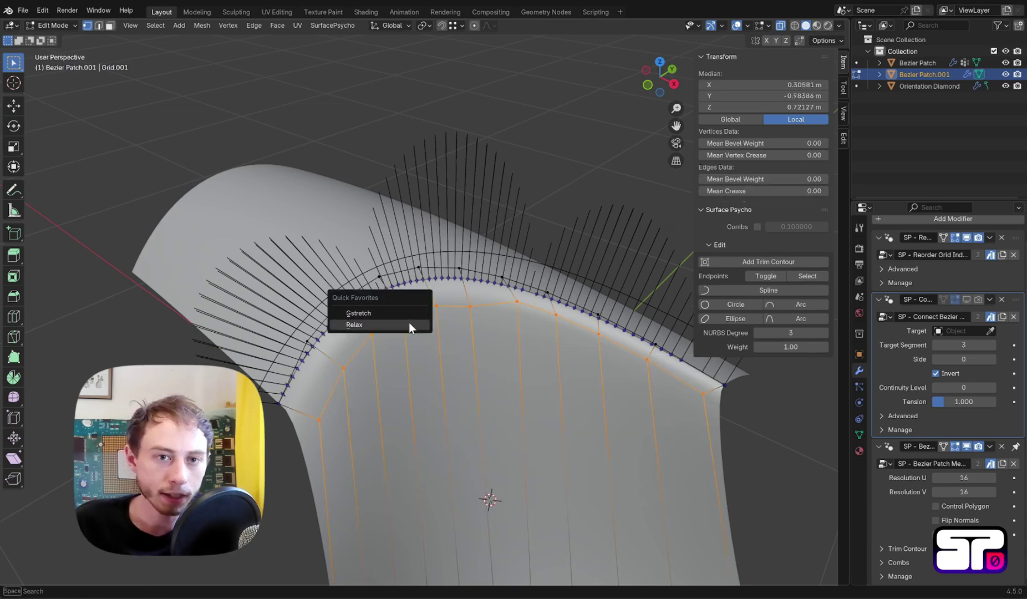
click(408, 324)
- Select the third to fifth control points from the row's low-X end and move them along global Z to reduce the G1 error
middle_drag(553, 341, 536, 327)
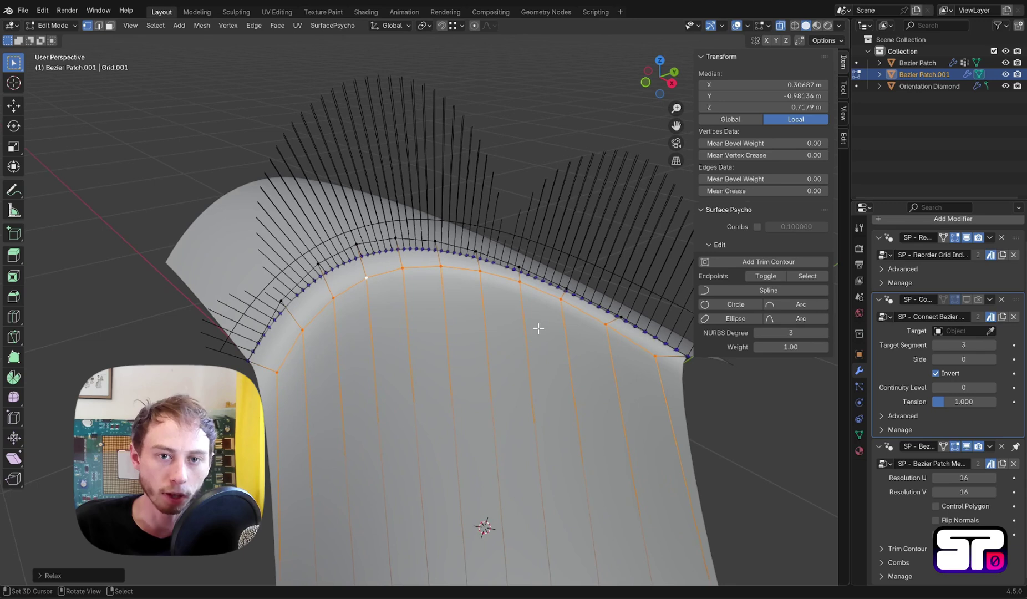
right_click(297, 306)
ctrl+right_click(414, 271)
key(g)
key(z)
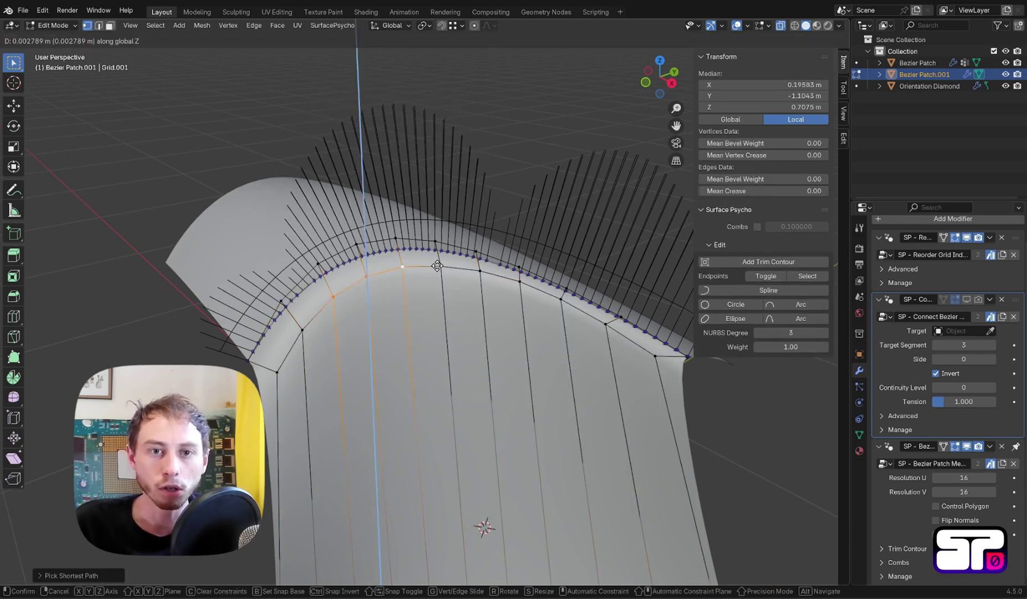
click(438, 245)
- Adjust the second and third control points from the row's low-X end individually along global Z
click(302, 330)
key(g)
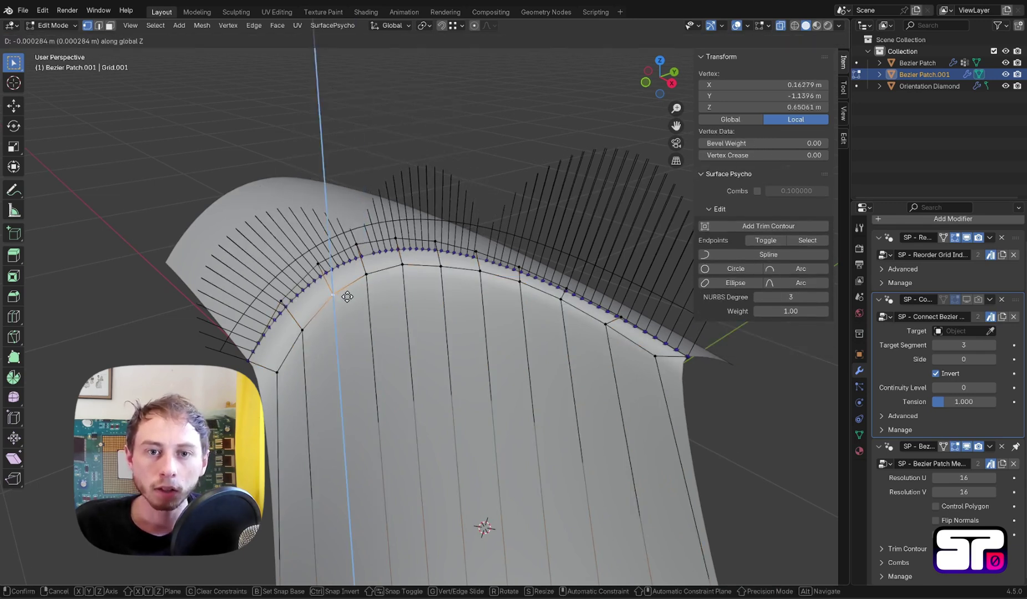
key(z)
click(317, 343)
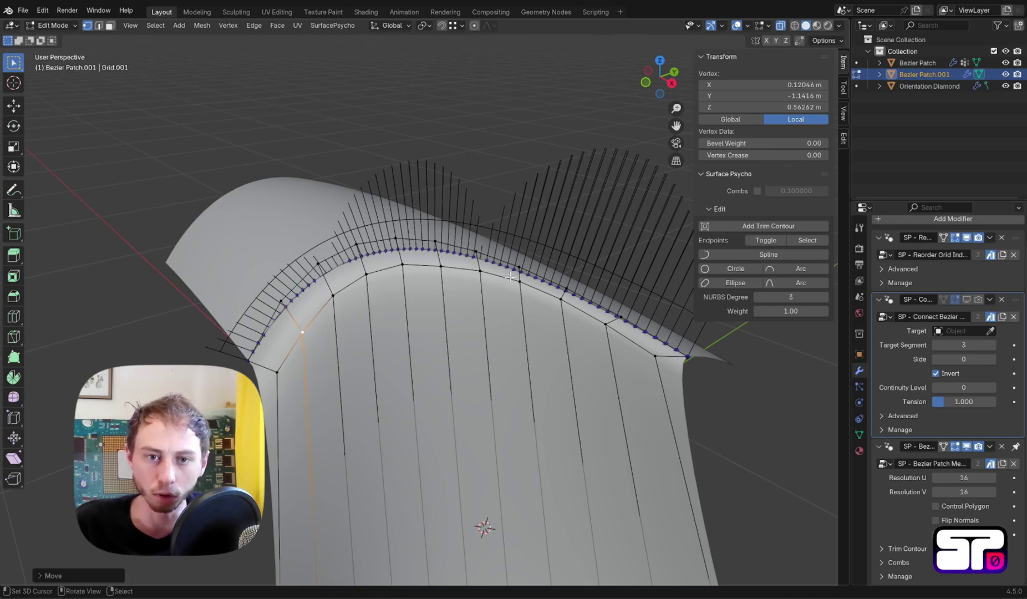
- Select the two control points just before the last one at the row's high-X end and move them along global Z
ctrl+click(559, 302)
key(g)
key(z)
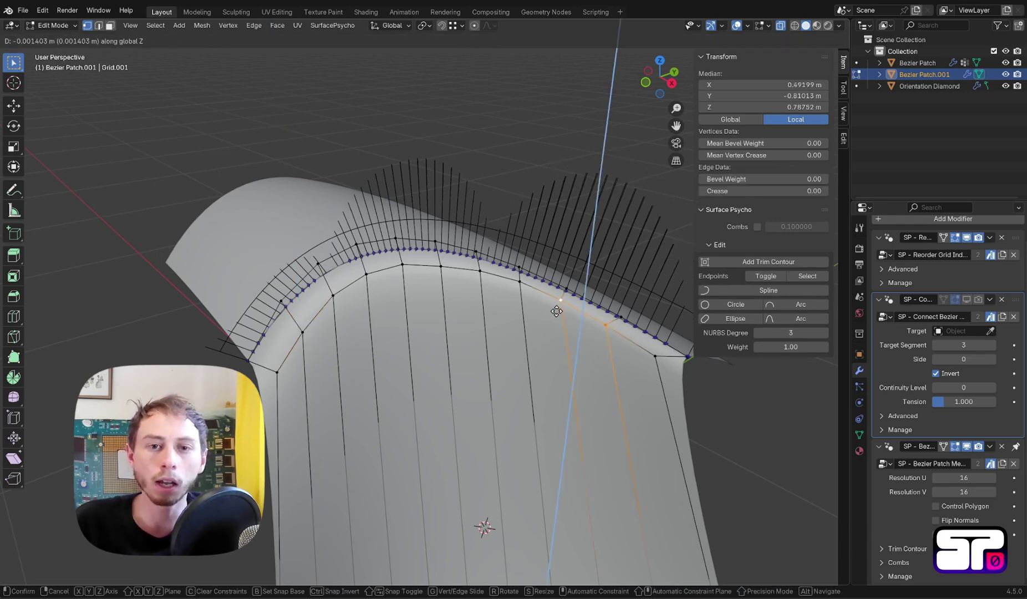
click(554, 323)
- Select the three control points at the crest of the row and move them along global Z
click(480, 270)
shift+click(403, 265)
shift+click(442, 266)
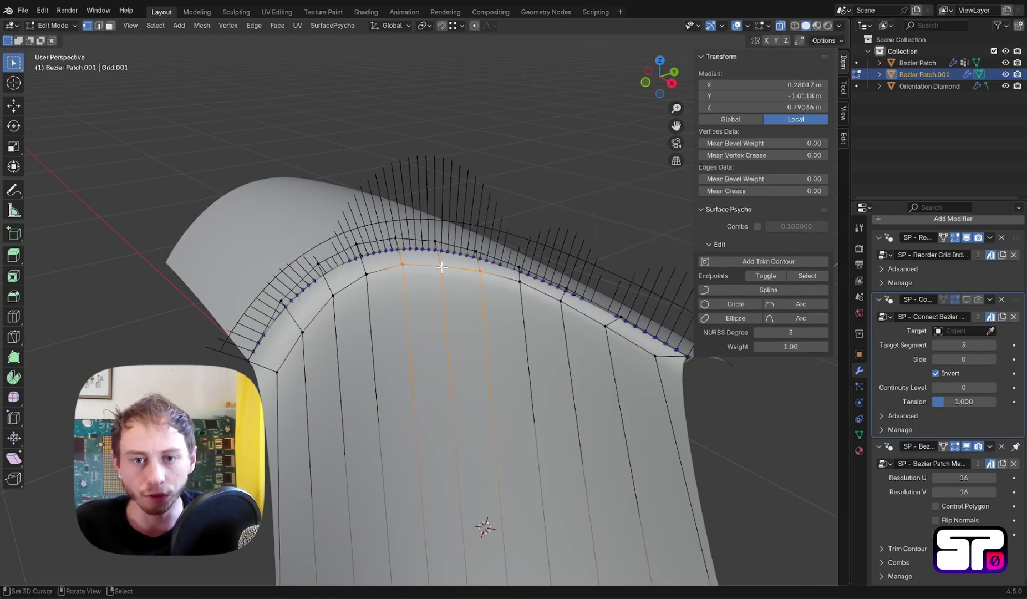
key(g)
key(z)
click(442, 257)
- Move the two control points just past the crest individually along global Z and hide the sidebar
click(519, 269)
key(g)
key(z)
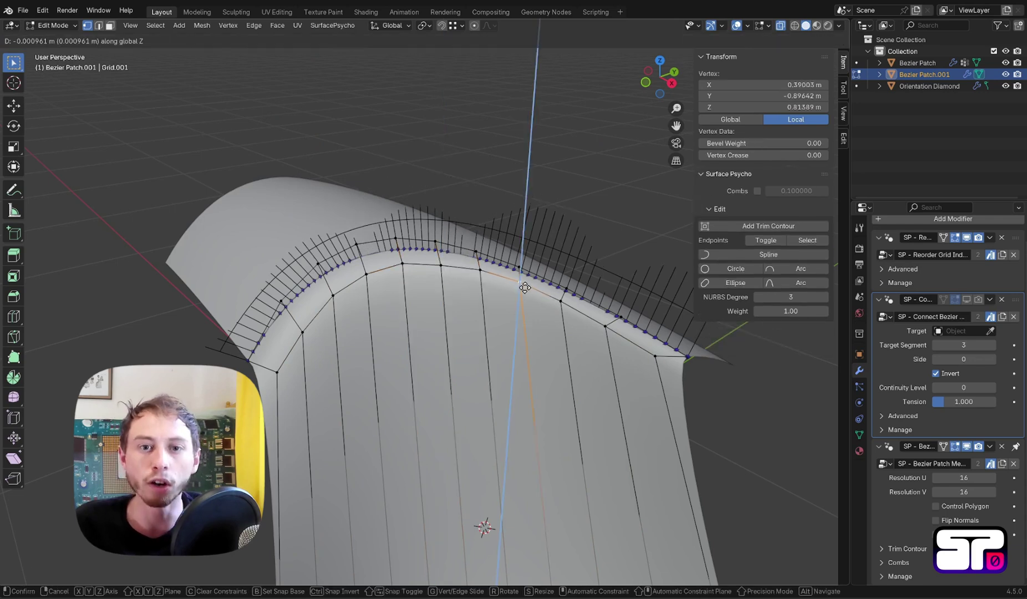
click(524, 295)
key(n)
scroll(548, 342, up, 2)
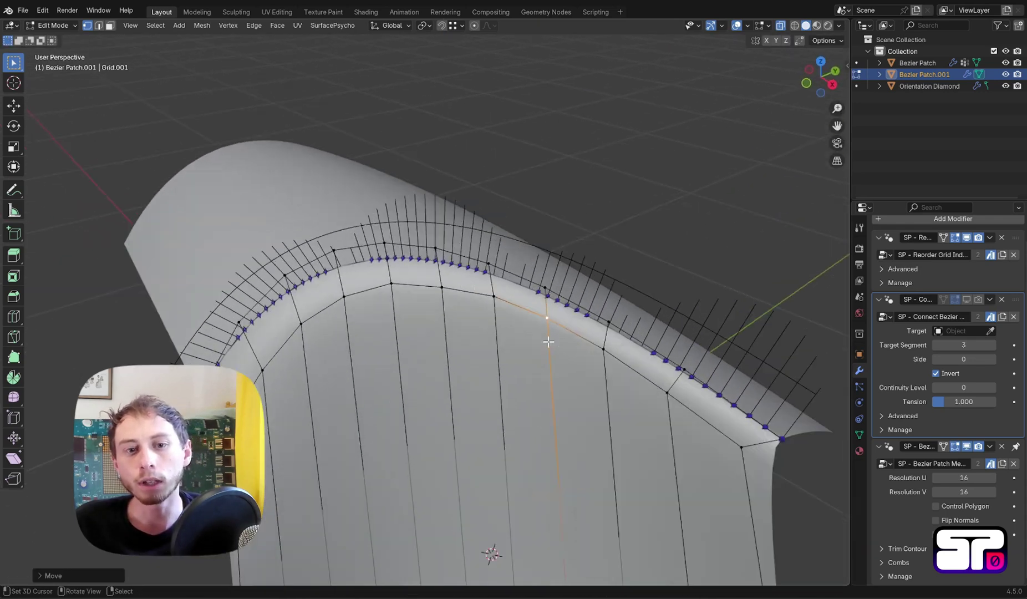
key(g)
key(z)
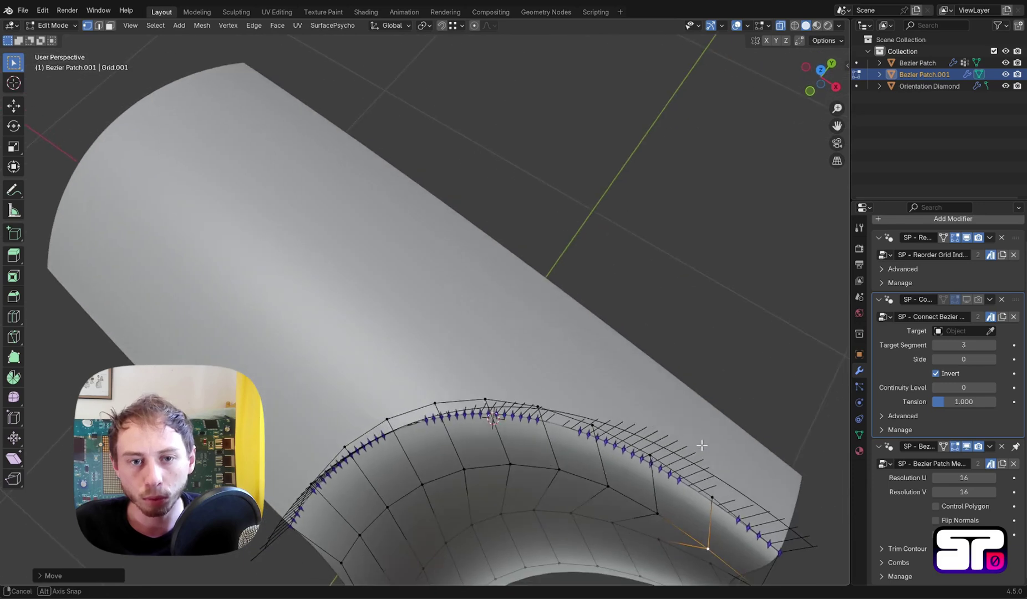
- Vertex-slide the two control points just past the crest along the row to even out their spacing
middle_drag(701, 445, 581, 321)
key(g)
key(g)
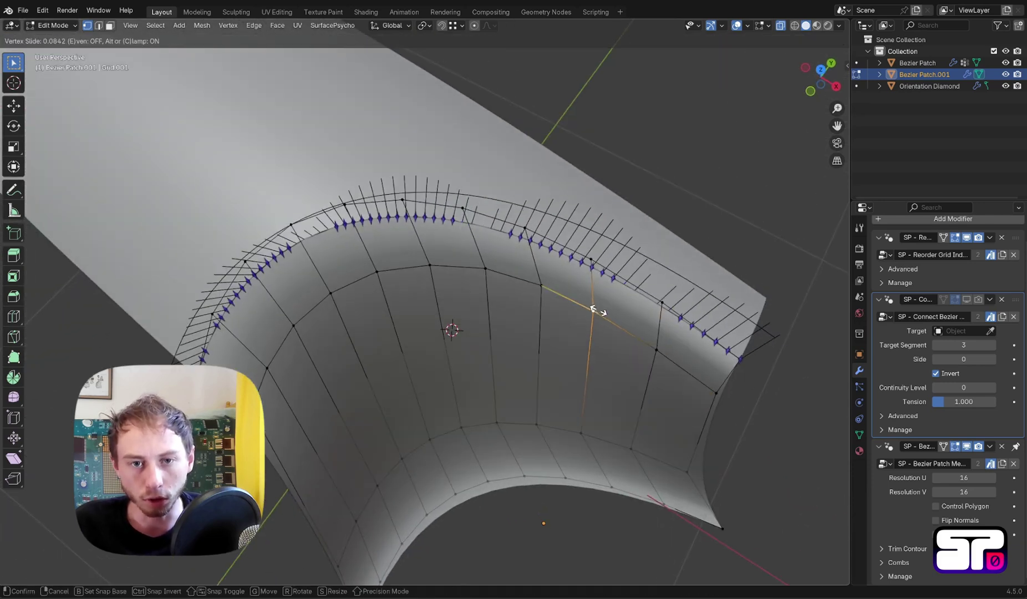
click(596, 310)
right_click(543, 286)
key(g)
key(g)
click(540, 286)
- Select the entire row beside the connected edge and smooth it with the Relax operator
alt+right_click(546, 287)
key(q)
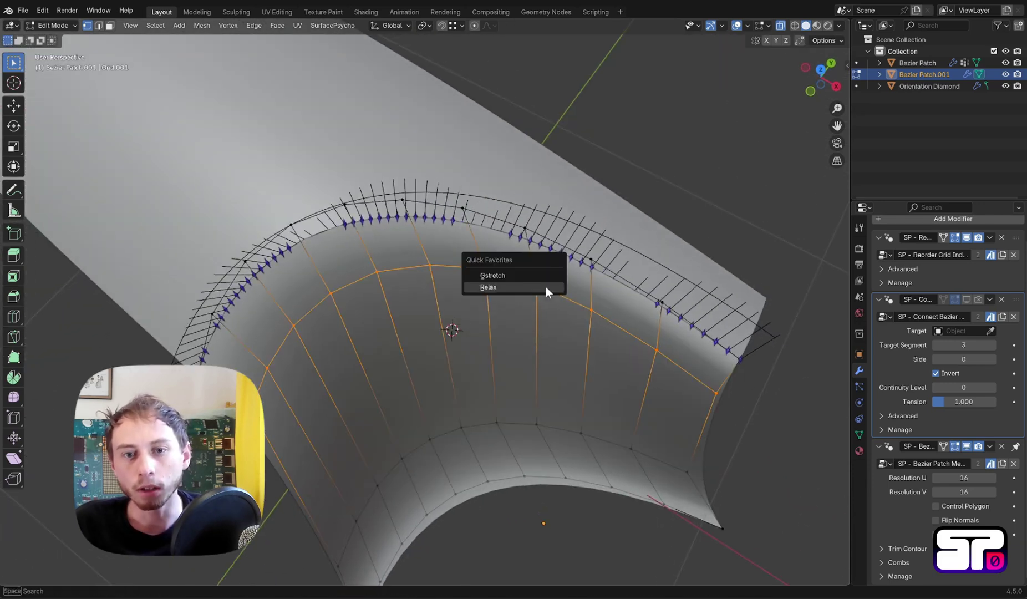
click(546, 286)
- Select the fourth to sixth control points from the row's low-X end and move them along global Z
middle_drag(481, 290, 388, 276)
right_click(315, 266)
ctrl+right_click(428, 245)
middle_drag(429, 246, 485, 279)
key(g)
key(z)
click(427, 215)
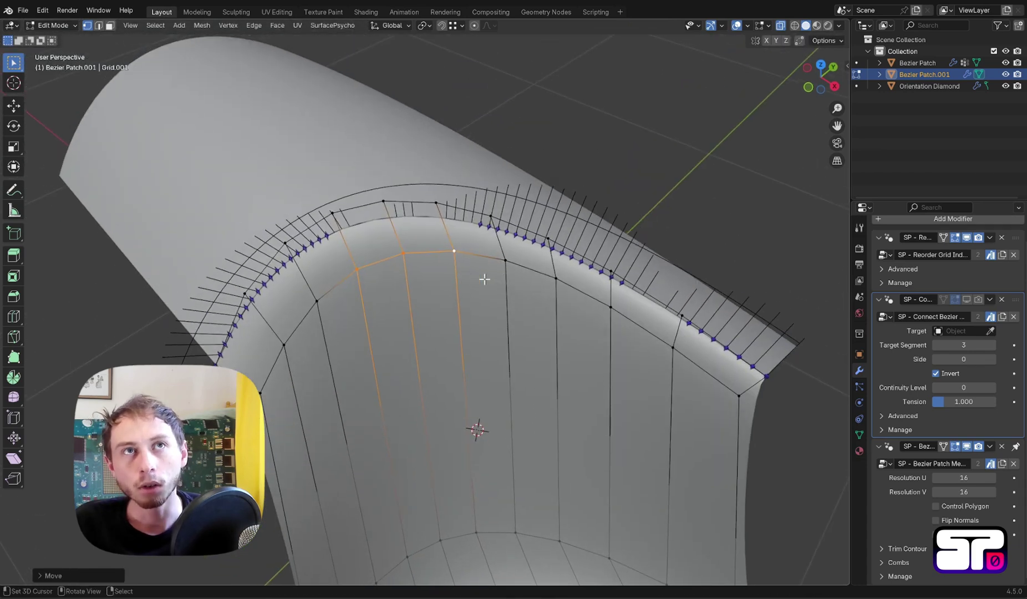
- Move the control points on the high-X side of the crest in neighbouring pairs along global Z to reduce the G1 error
key(g)
key(z)
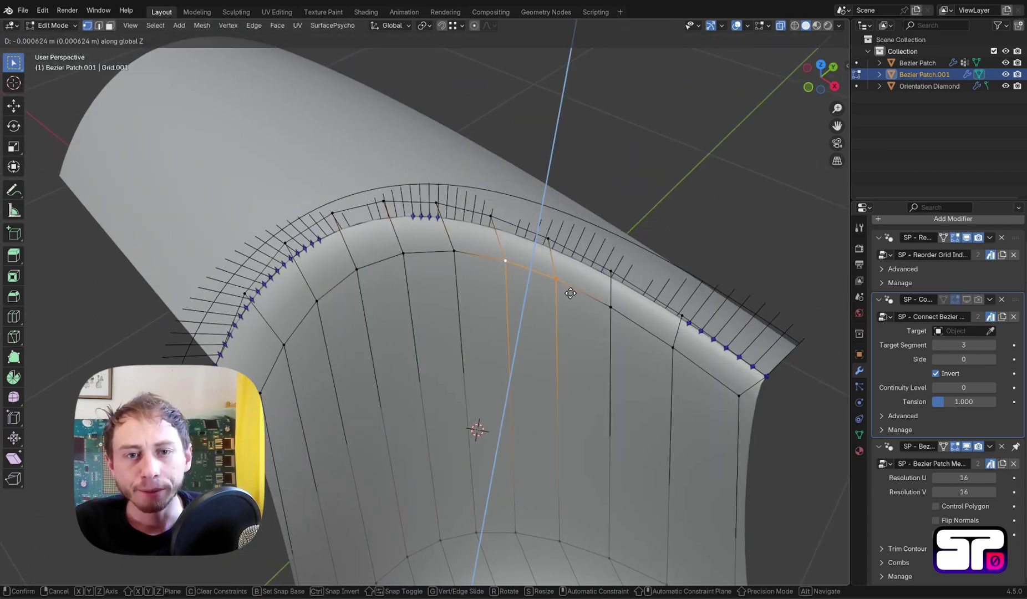
click(571, 292)
middle_drag(568, 291, 642, 331)
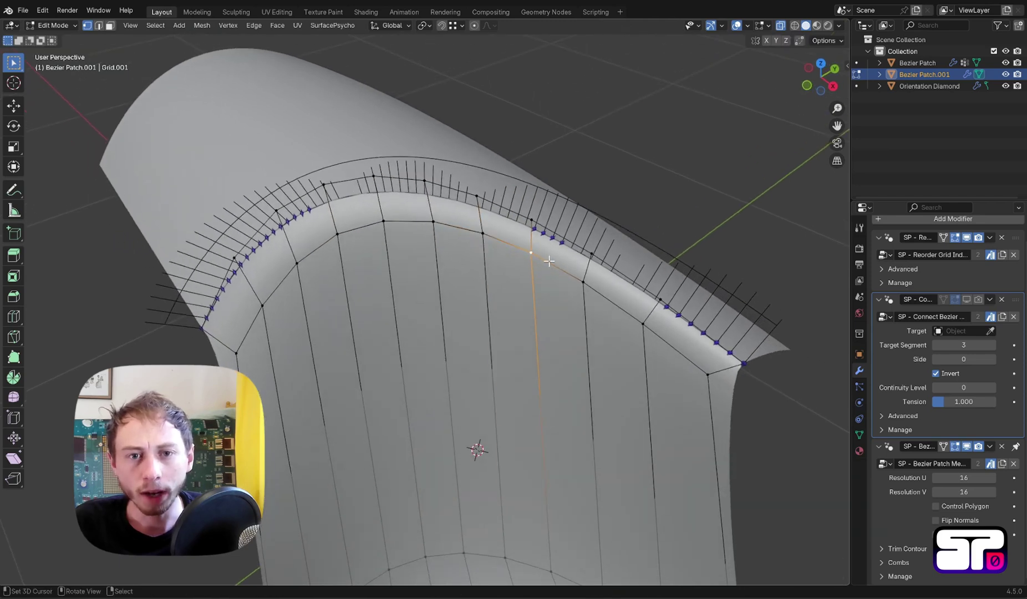
shift+click(583, 282)
key(g)
key(z)
click(581, 283)
- Select the last two control points at the row's high-X end and raise them along global Z
click(698, 368)
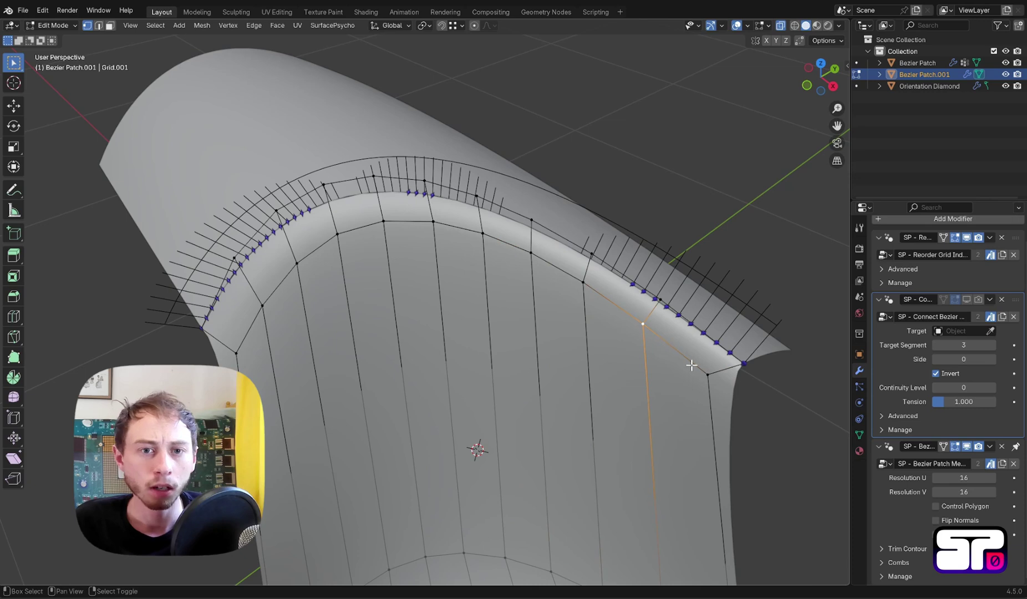
shift+click(693, 367)
key(g)
key(z)
click(664, 330)
- Select the first three control points at the row's low-X end and move them along global Z
middle_drag(321, 248, 327, 247)
click(242, 336)
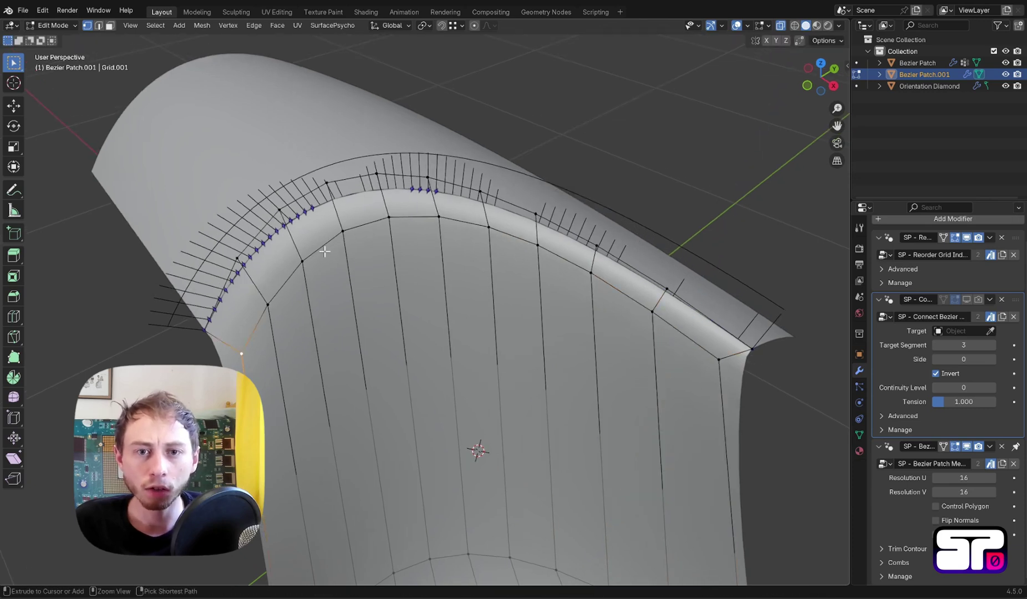
ctrl+click(311, 251)
key(g)
key(z)
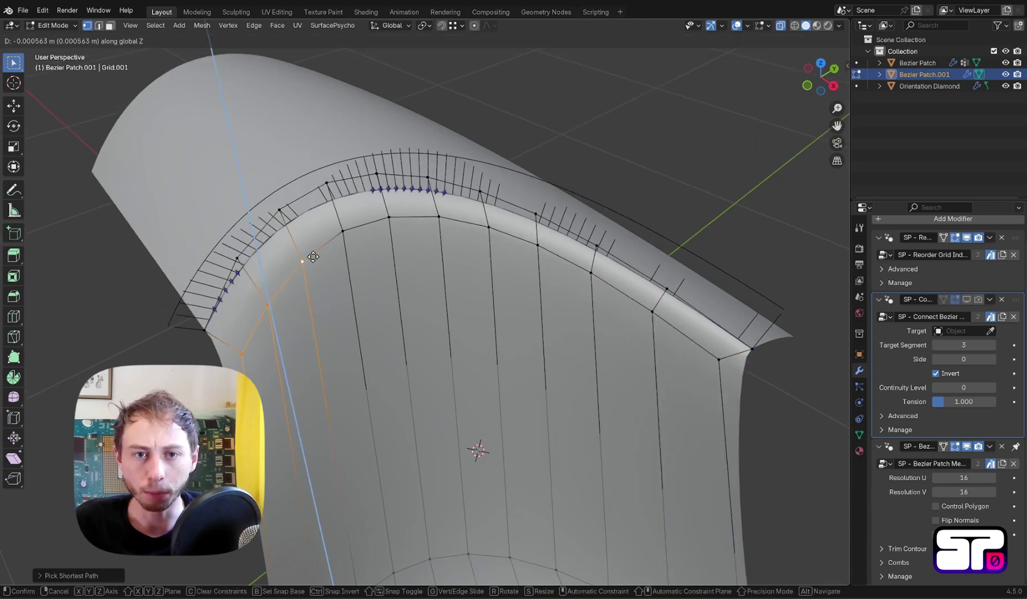
click(326, 246)
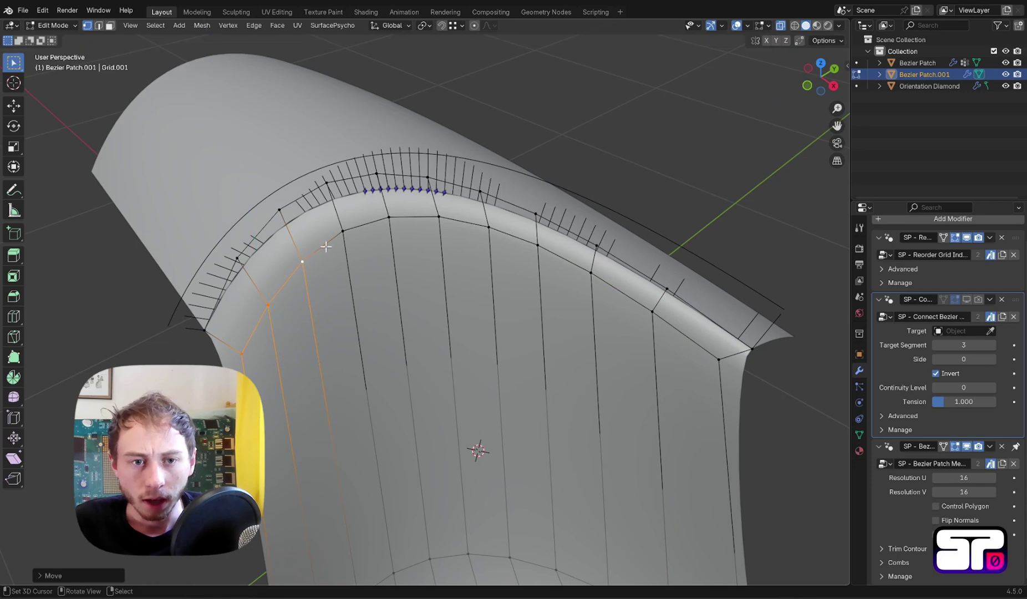
- Move the three neighbouring control points at the row's crest along global Z
key(g)
key(z)
click(440, 216)
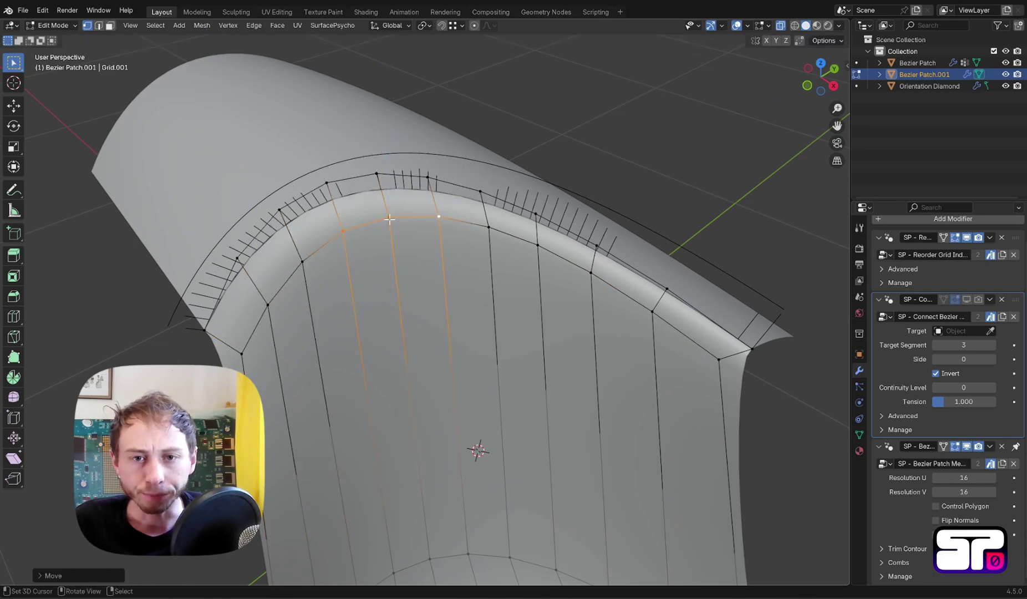
- Select the full row beside the connected edge and relax it again
alt+right_click(392, 217)
key(q)
click(396, 222)
click(300, 259)
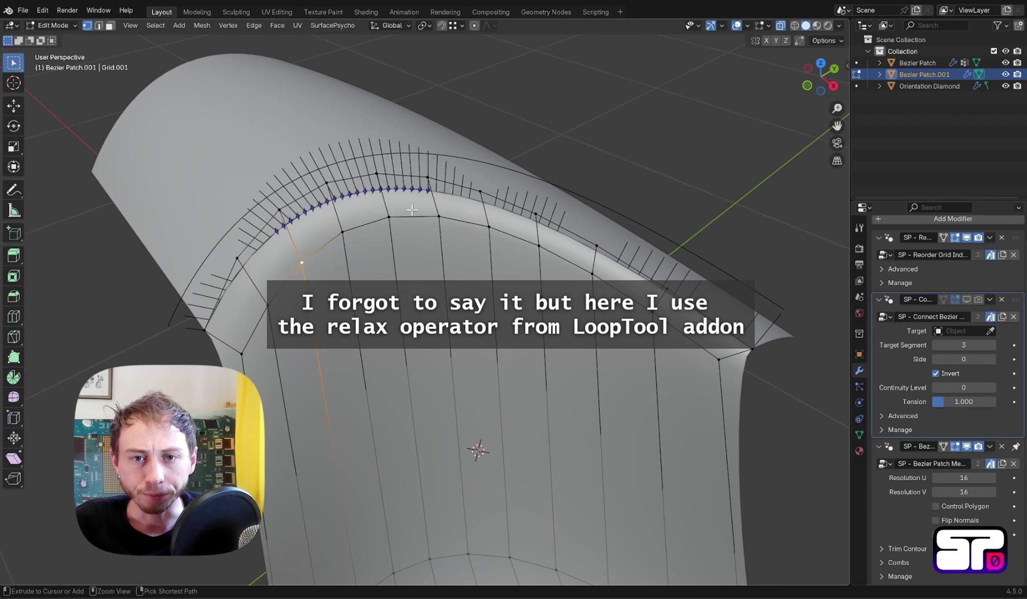
ctrl+click(431, 218)
key(g)
key(shift+z)
click(429, 229)
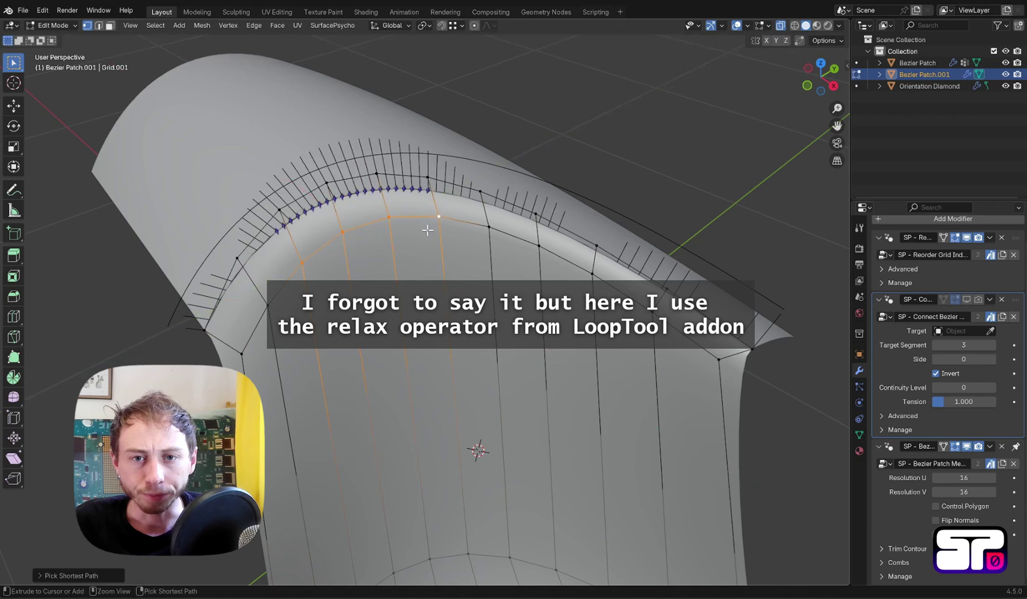
- Adjust the control points on both sides of the crest in pairs along global Z to reduce the G1 error
ctrl+click(392, 219)
key(g)
key(z)
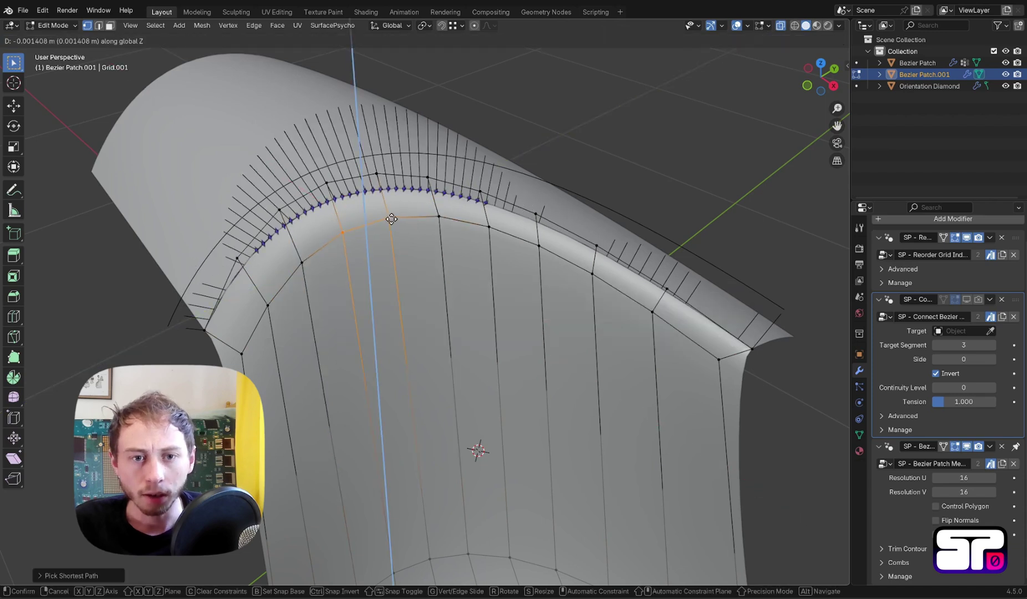
click(390, 208)
ctrl+click(492, 226)
key(g)
key(z)
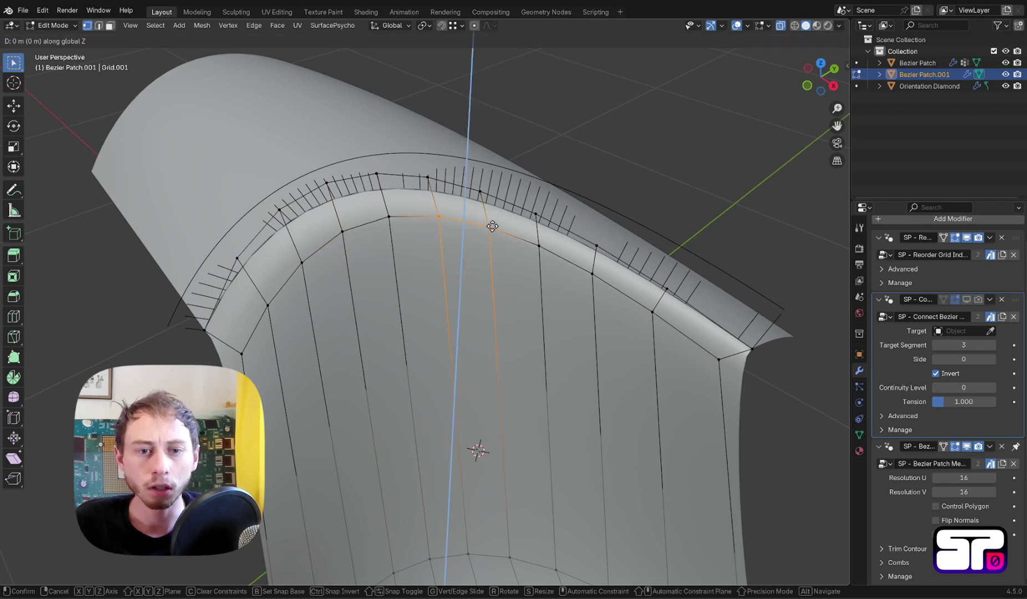
click(493, 228)
- Nudge the four control points nearest the row's low-X end along global Z, two at a time
middle_drag(493, 228, 631, 184)
middle_drag(441, 118, 414, 282)
right_click(386, 317)
shift+right_click(443, 272)
key(g)
key(z)
click(444, 272)
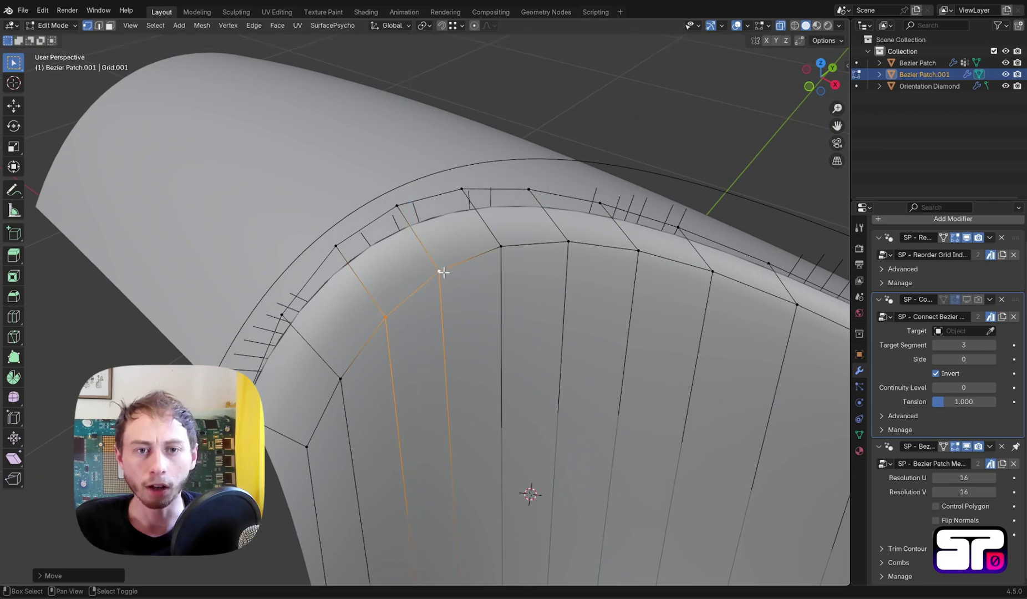
key(z)
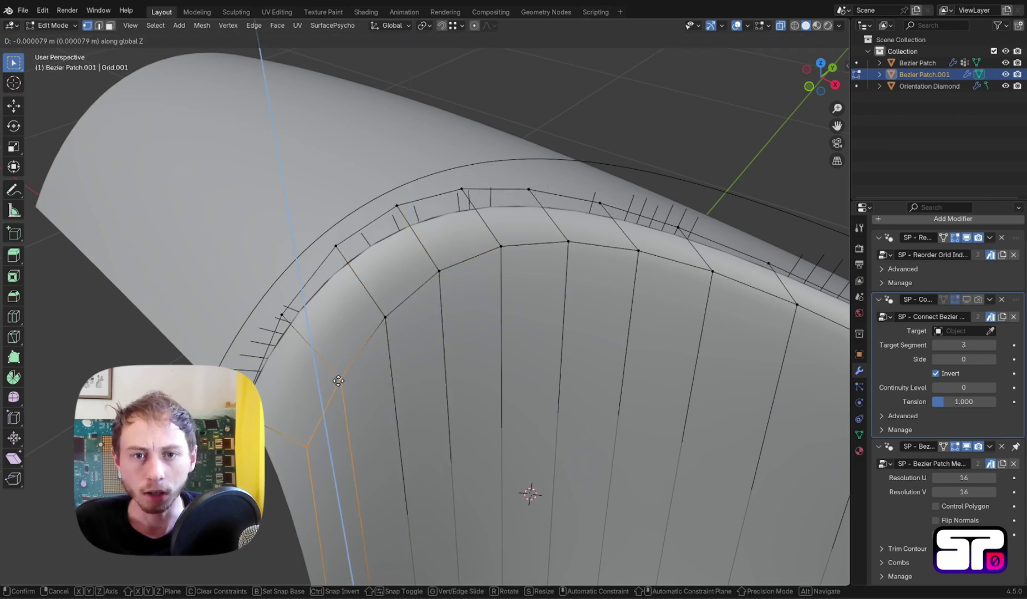
click(338, 381)
- Move the outermost control point at the row's low-X end freely away from the connected edge
middle_drag(340, 378, 280, 347)
right_click(207, 293)
right_click(210, 292)
key(g)
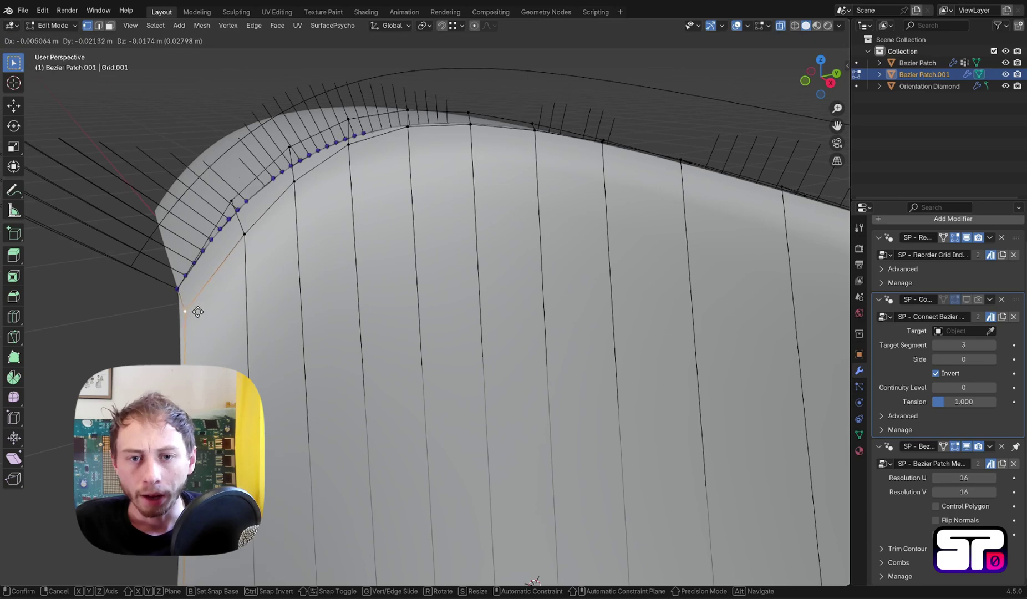
click(200, 318)
- Extend the selection from the row's low-X end to the crest and relax those six control points
ctrl+right_click(472, 127)
key(q)
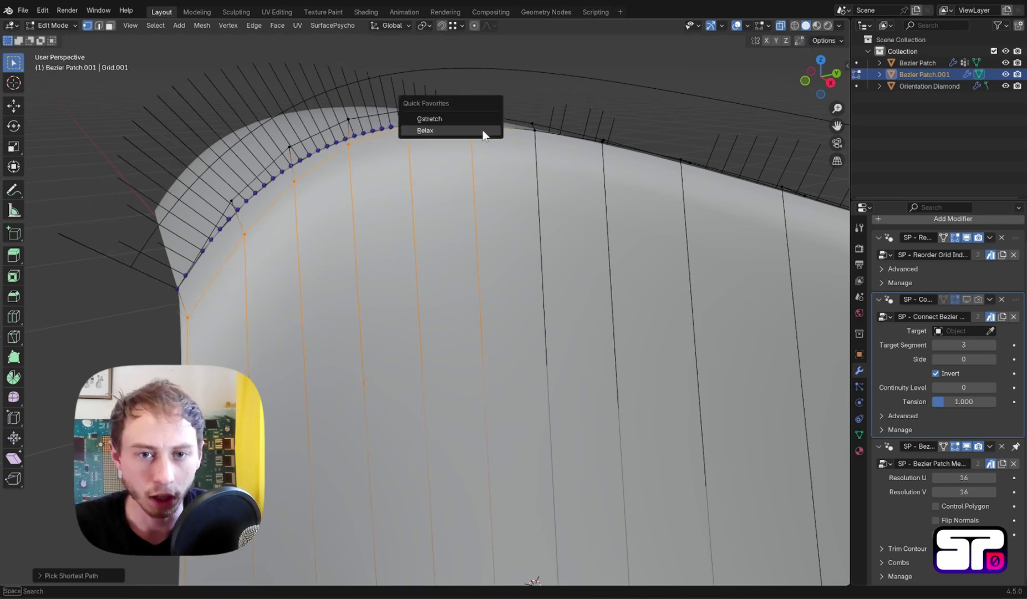
click(483, 133)
- Select the two control points just past the crest on the high-X side and fine-tune them along global Z
middle_drag(484, 133, 481, 145)
right_click(374, 224)
ctrl+right_click(569, 244)
key(g)
key(z)
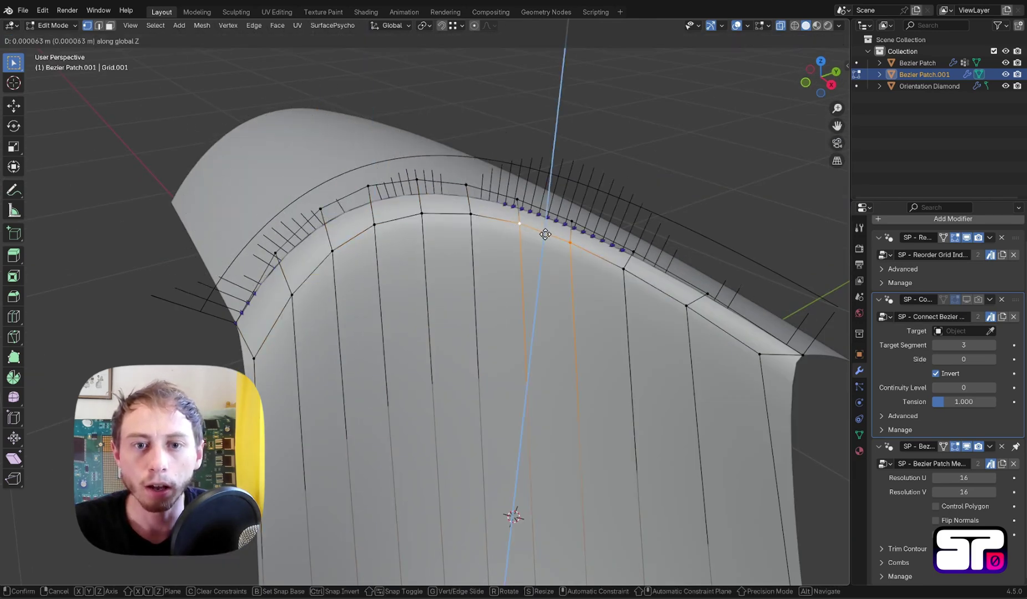
click(544, 234)
- Fine-tune the control points between the crest and the row's low-X end to reduce the remaining G1 error
ctrl+right_click(420, 213)
middle_drag(409, 228, 410, 241)
key(g)
key(z)
ctrl+right_click(333, 278)
key(g)
click(326, 284)
ctrl+right_click(374, 255)
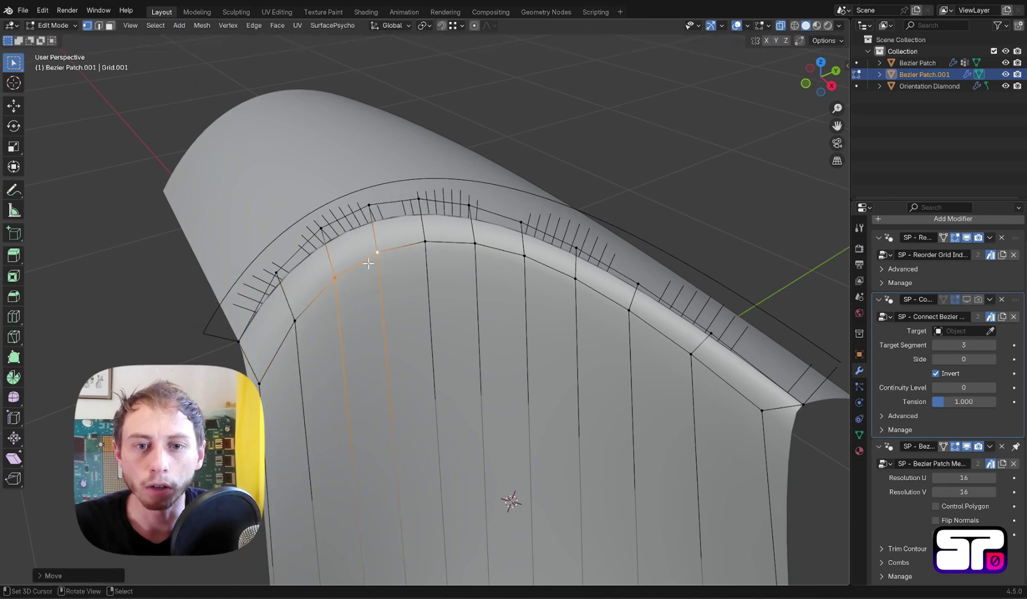
- Return to Object Mode, deselect the patch to inspect the blend, and save the file
key(Tab)
scroll(383, 288, down, 3)
middle_drag(388, 291, 443, 256)
right_click(762, 377)
middle_drag(563, 383, 483, 300)
key(ctrl+s)
- Try edge-sliding the second patch's row beside the connected edge with clamping turned off
click(505, 342)
key(Tab)
alt+click(477, 276)
key(g)
key(g)
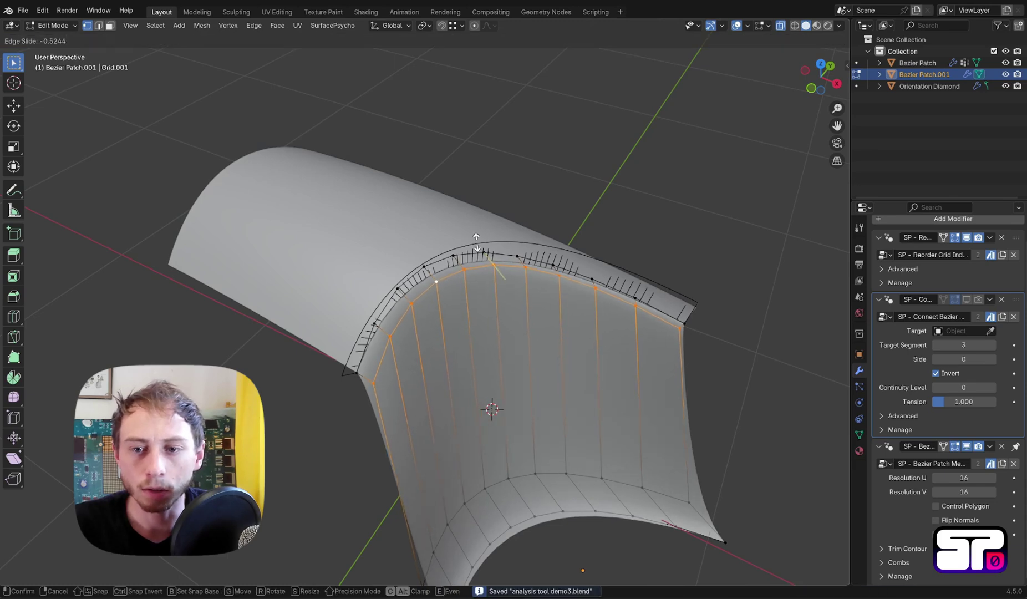
key(c)
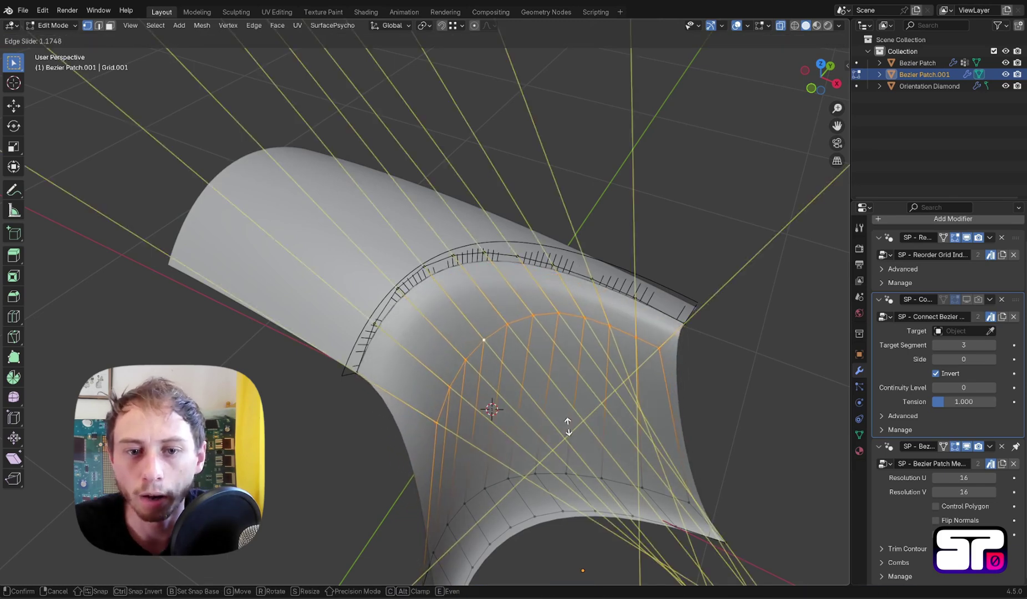
key(Escape)
- Leave Edit Mode, save the file, and select the first patch
middle_drag(531, 395, 461, 209)
key(Tab)
key(ctrl+s)
click(293, 257)
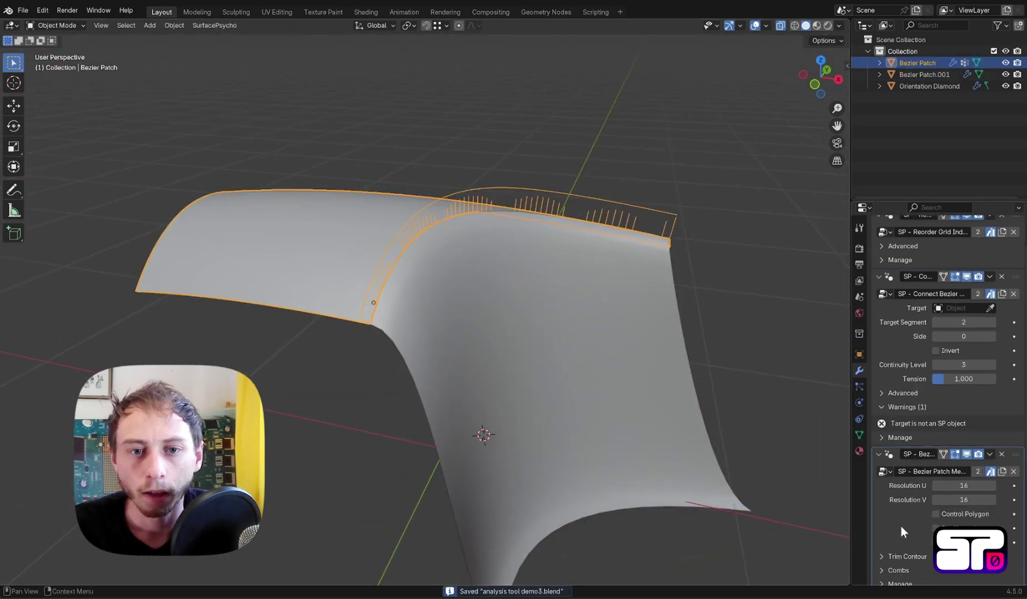
- Switch the first patch's Continuity Analysis from plotting the G1 error to plotting the G2 error
scroll(901, 526, down, 6)
click(954, 502)
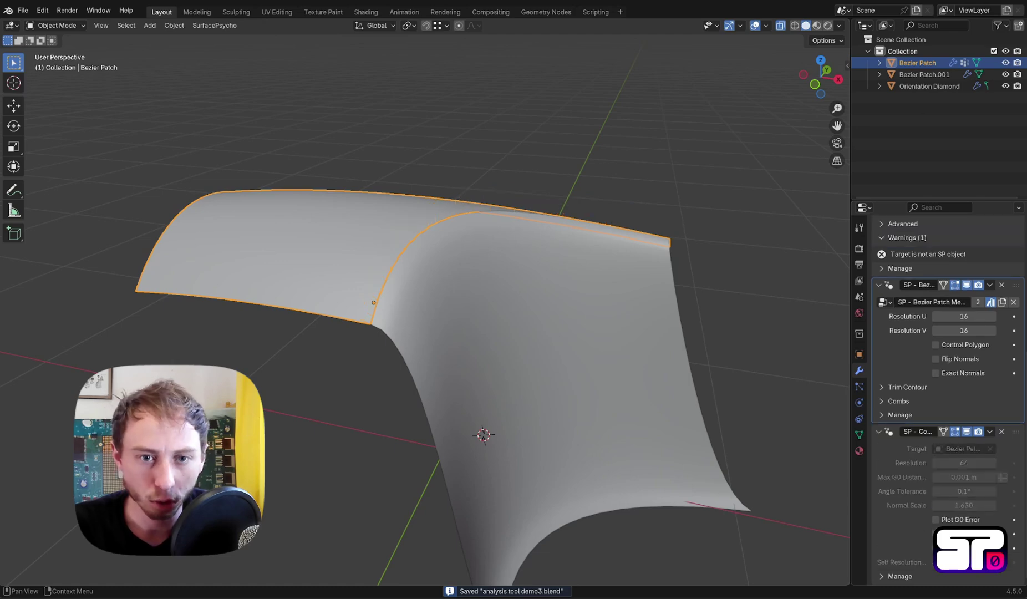
middle_drag(800, 463, 574, 397)
- Select the second patch, save the file, and enter Edit Mode on it
click(486, 364)
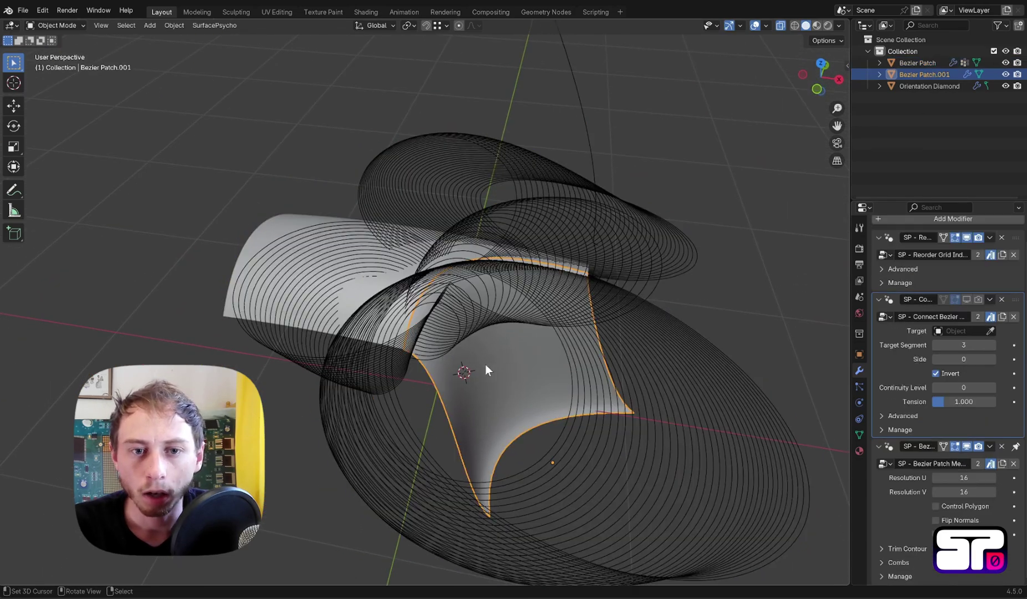
mouse_move(485, 365)
middle_down()
mouse_move(528, 363)
mouse_move(488, 356)
middle_up()
key(ctrl+s)
key(Tab)
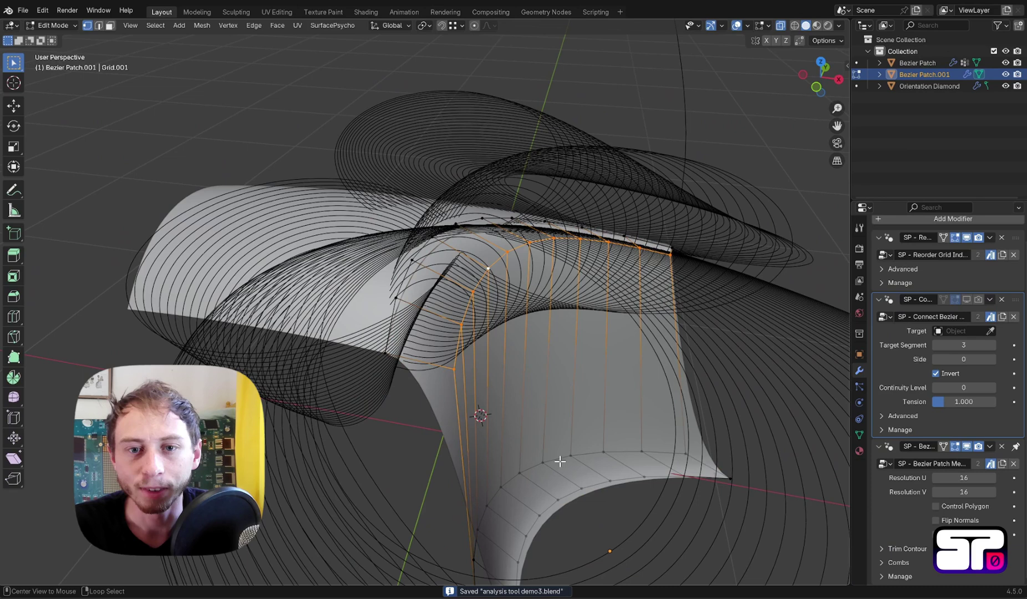
- Edge-slide the second patch's third control-point row from the connected edge, then move the row about 0.11 m away from the joint
alt+click(556, 456)
key(g)
key(g)
click(578, 279)
middle_drag(578, 280, 600, 322)
key(g)
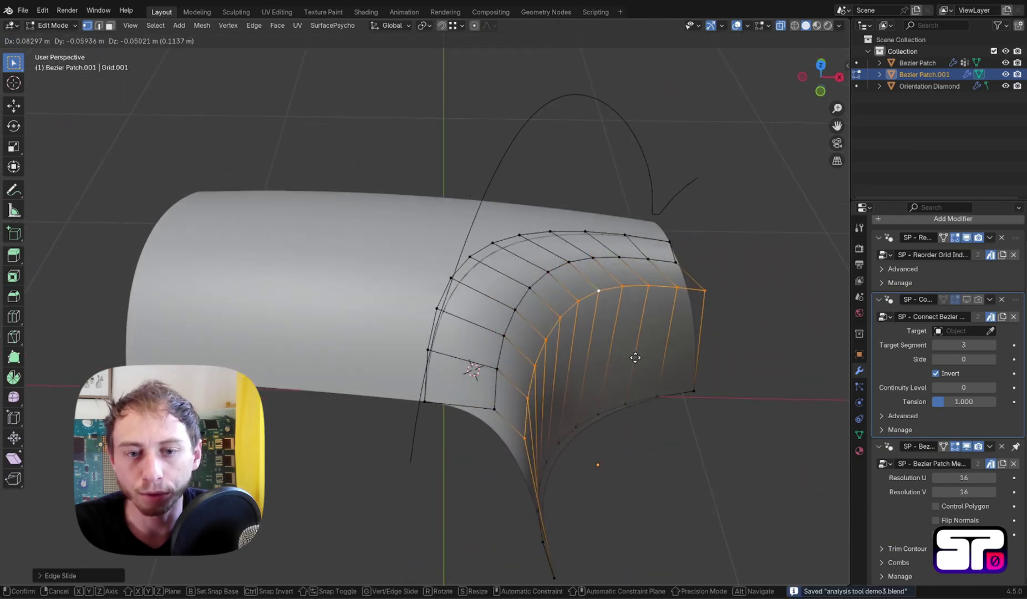
click(626, 355)
- Maximize the viewport and shift the third control-point row by about 0.03 m to shrink the plotted error
middle_drag(626, 356, 456, 211)
key(ctrl+space)
key(g)
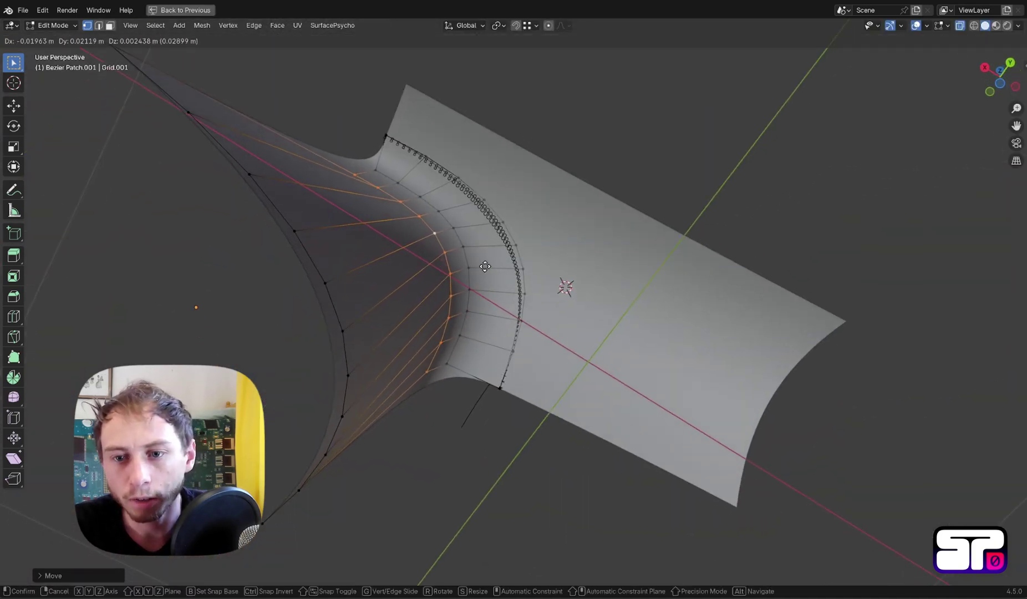
click(485, 267)
scroll(454, 363, up, 3)
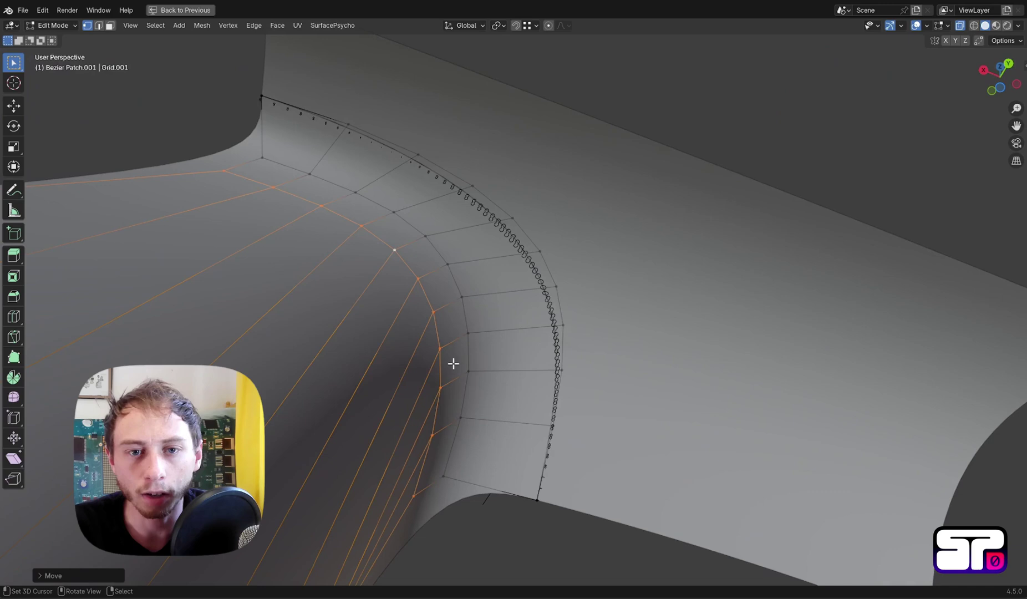
click(425, 504)
key(g)
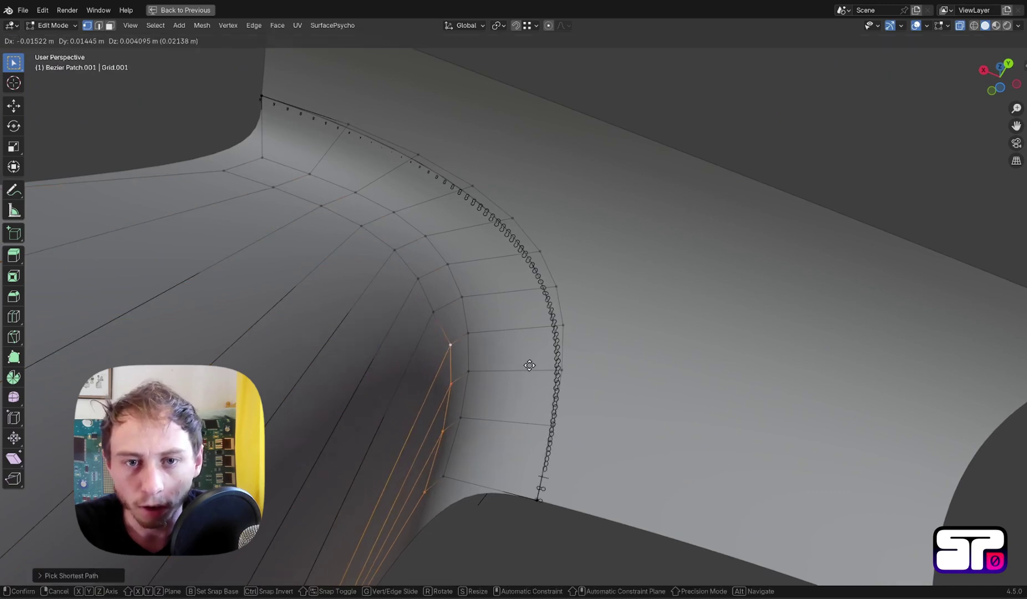
right_click(495, 344)
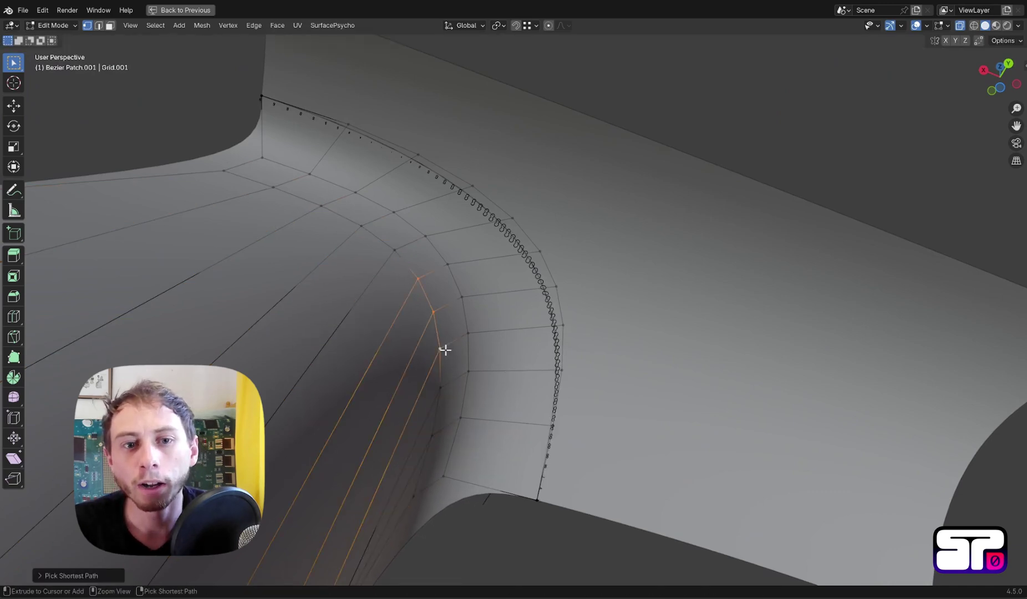
- Move the three control points around the third row's bend and smooth the whole row with LoopTools Relax
key(g)
alt+middle_drag(328, 366, 471, 406)
click(470, 407)
scroll(420, 298, up, 2)
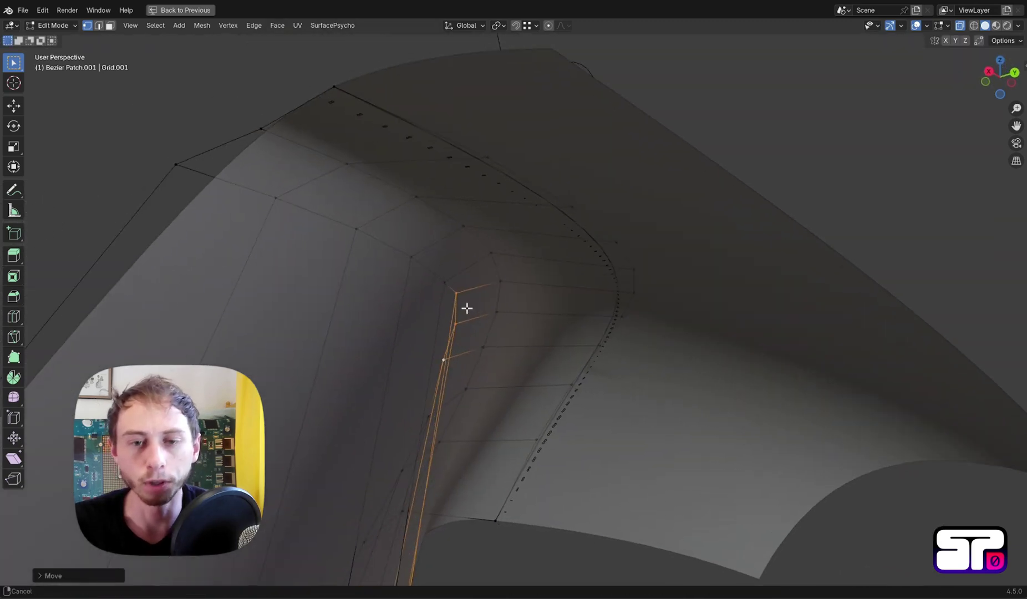
middle_drag(465, 308, 391, 293)
alt+click(407, 302)
key(q)
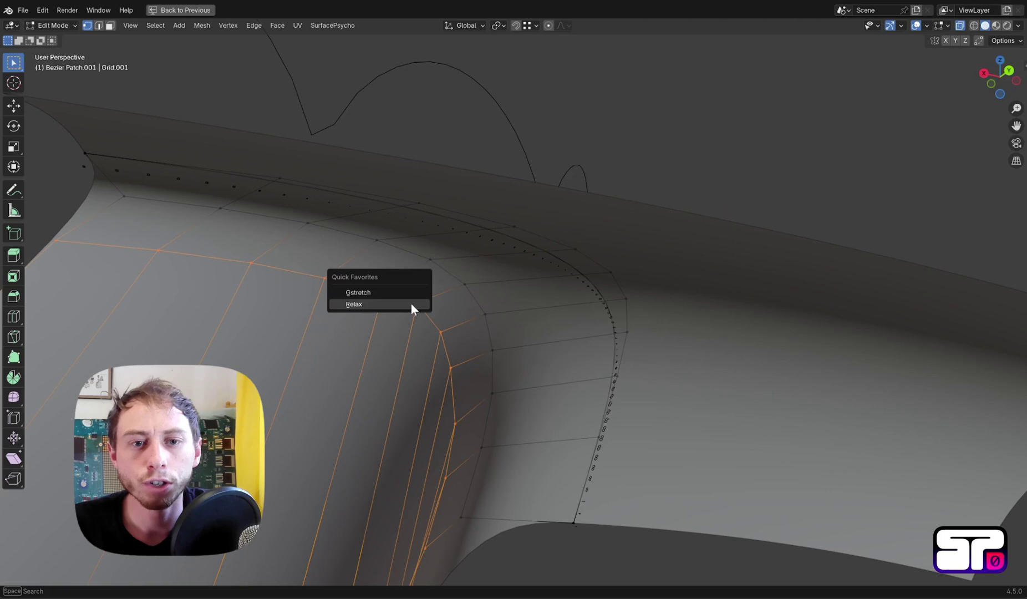
click(413, 305)
- Nudge two neighbouring pairs of control points along the third row's bend to reduce the error beside them
shift+middle_drag(438, 511, 393, 438)
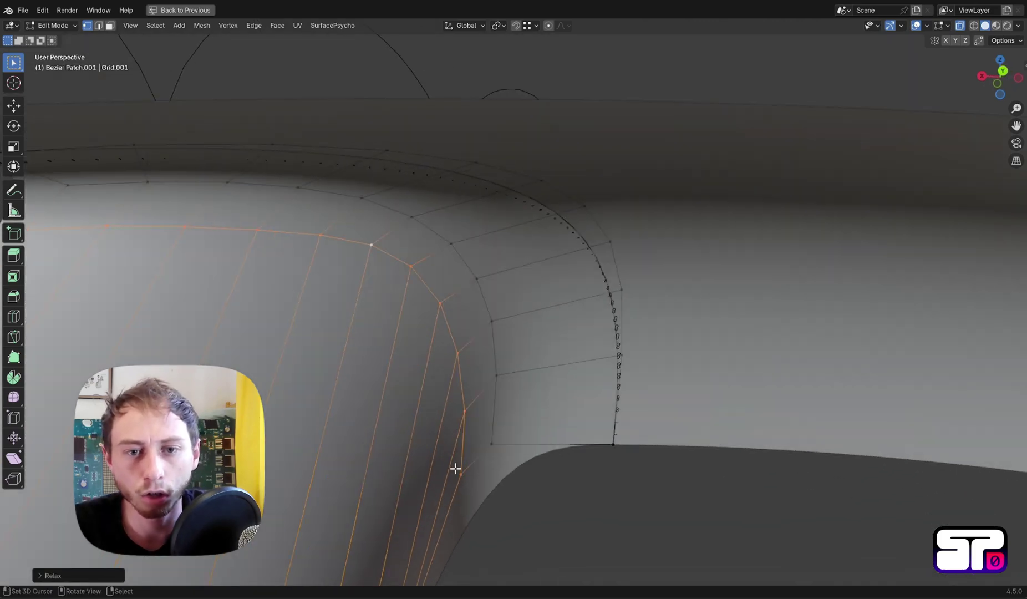
right_click(474, 469)
shift+click(458, 352)
key(g)
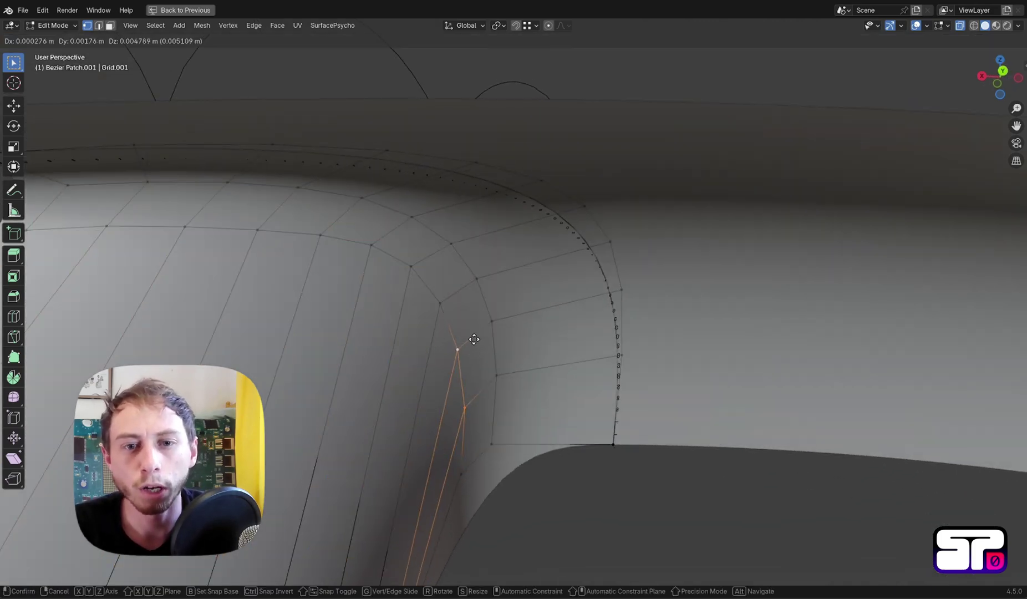
click(476, 299)
key(g)
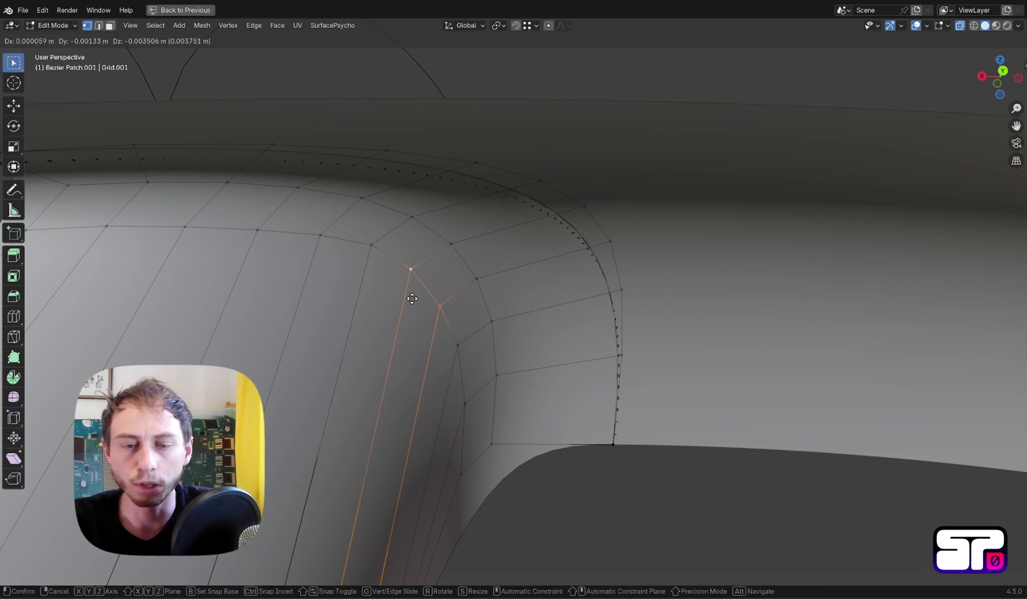
click(413, 303)
- Select the entire third control-point row and smooth it again with Relax
alt+right_click(433, 295)
key(q)
click(434, 296)
- Fine-tune the last few control points at the bend end of the third row to even out the error plot
middle_drag(388, 279, 439, 345)
ctrl+click(651, 298)
key(g)
click(654, 287)
key(g)
click(501, 451)
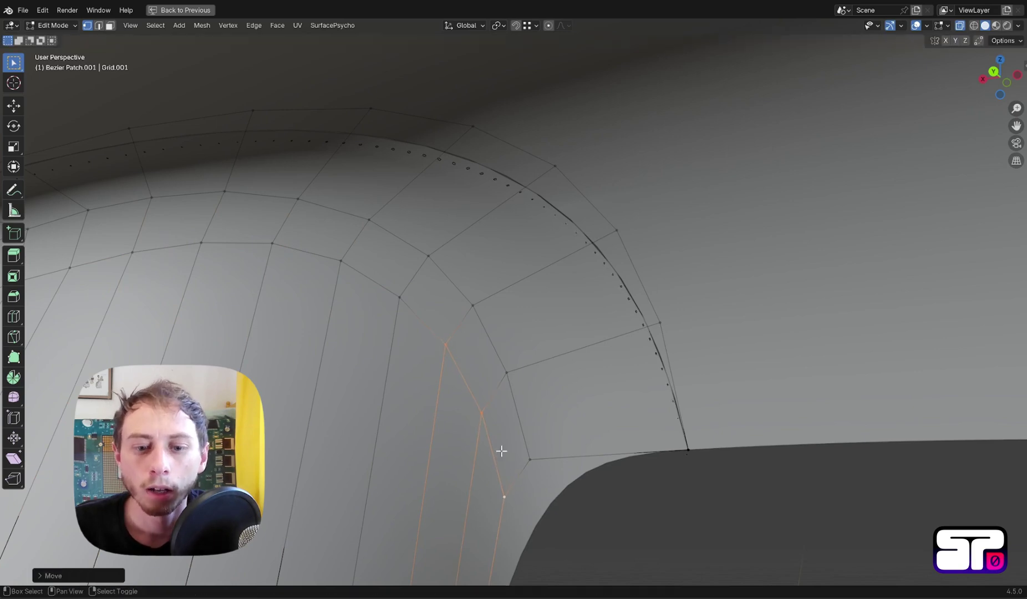
key(g)
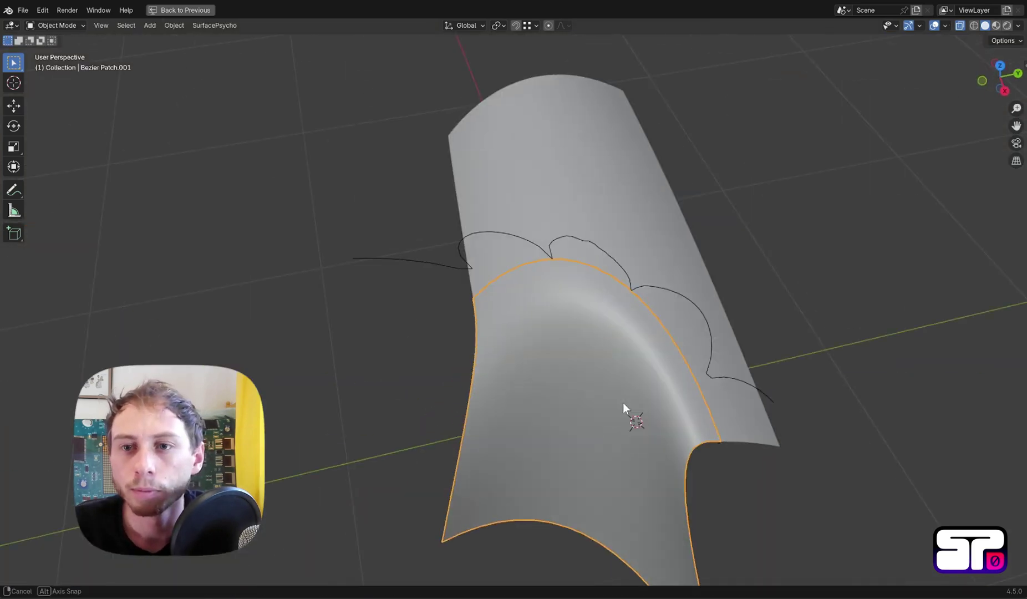
- Return to Object Mode, save the file, and inspect the blend between the two patches
key(ctrl+s)
middle_drag(626, 413, 520, 408)
click(520, 408)
key(Tab)
key(Tab)
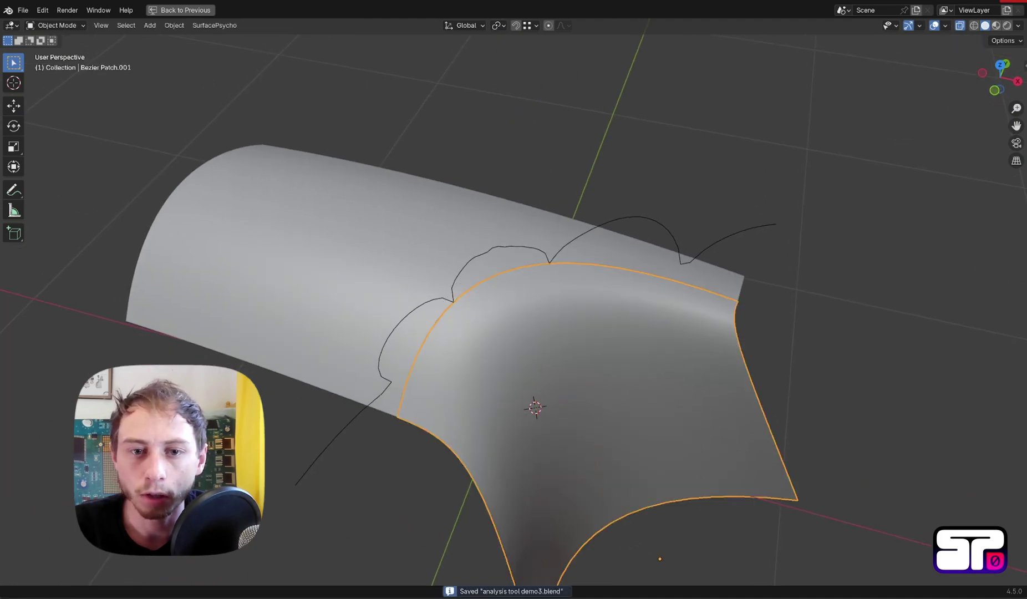
- Set the viewport lighting to MatCap and choose the matcap with white reflection lines
click(1019, 26)
click(947, 83)
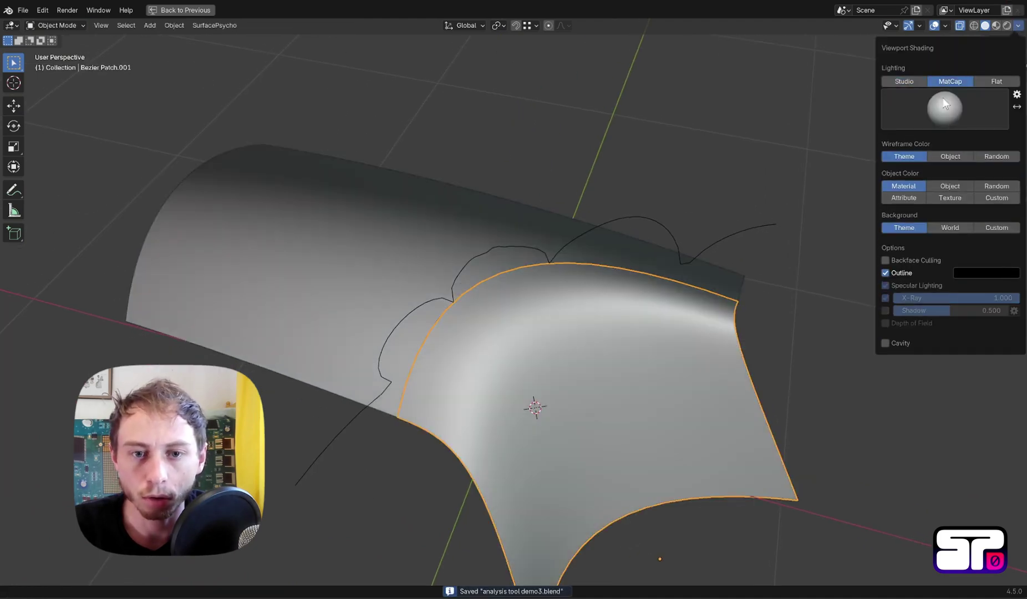
click(945, 109)
click(954, 219)
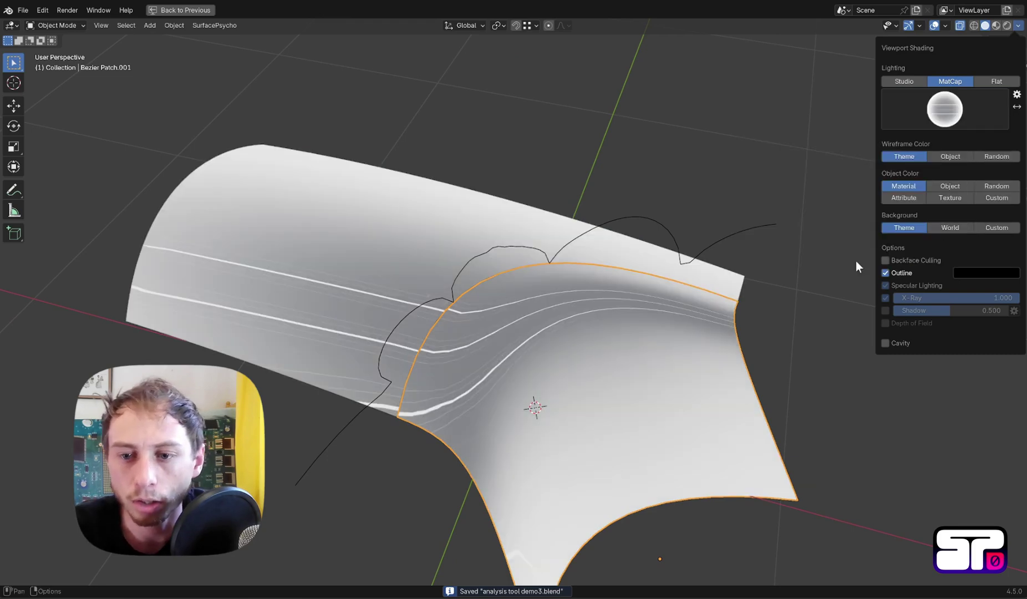
shift+middle_drag(500, 391, 501, 379)
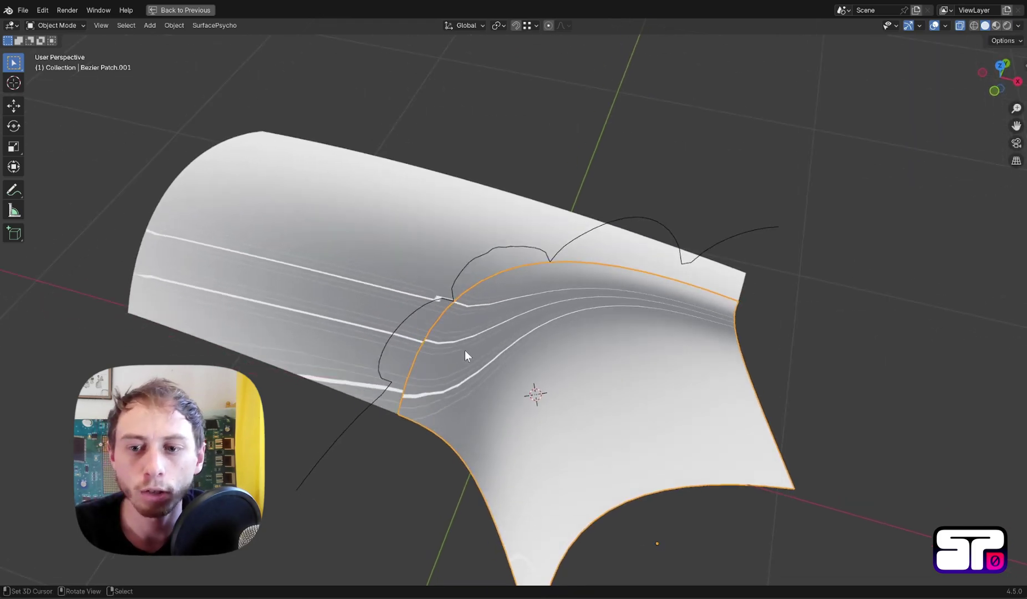
- Restore the full window layout, save, raise the second patch's mesh resolution, and set the first patch's Resolution U and V to 81
key(ctrl+space)
key(ctrl+s)
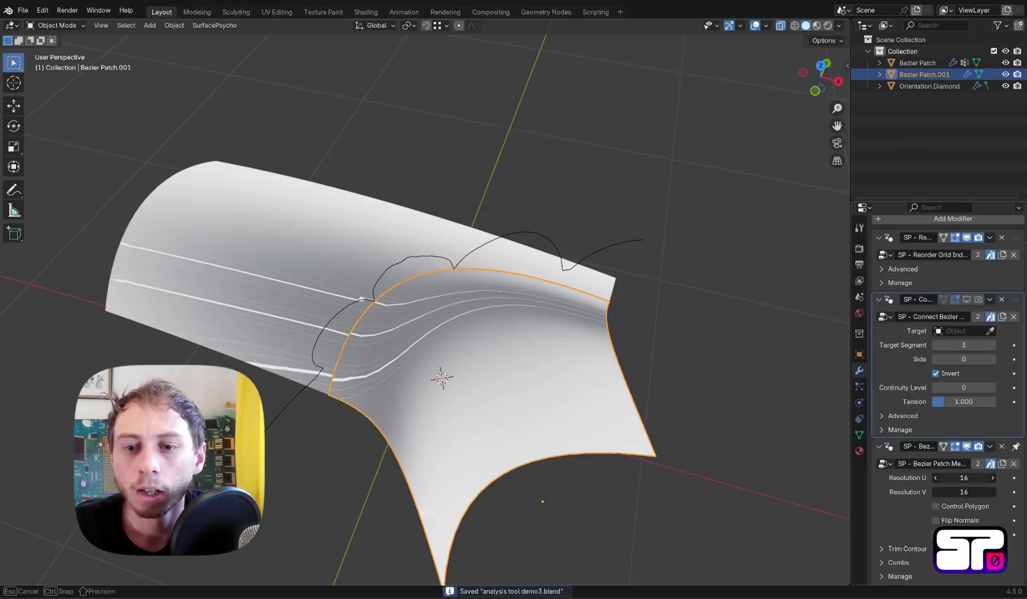
click(272, 283)
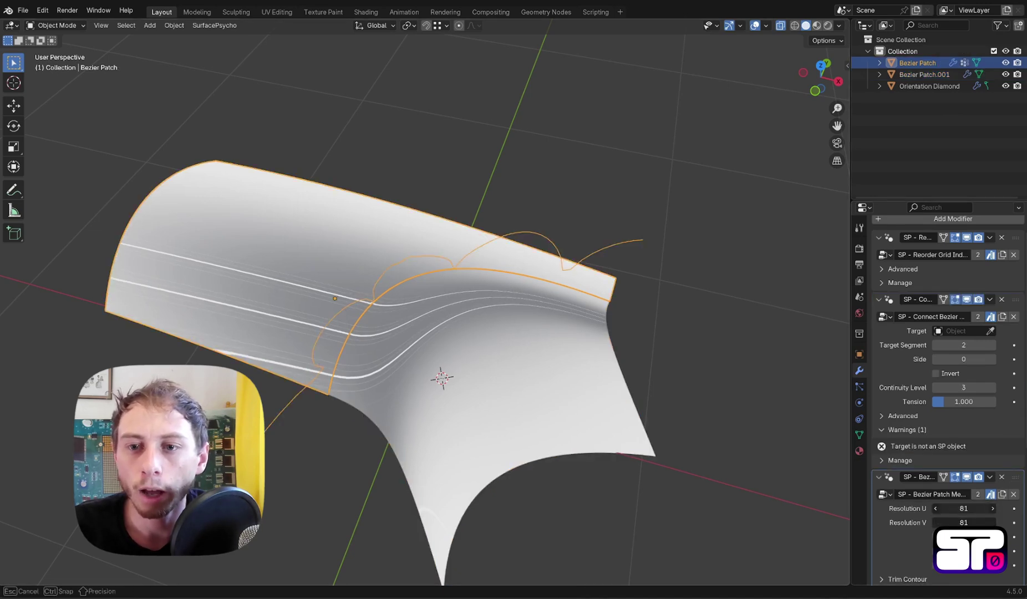
click(679, 393)
scroll(638, 373, up, 1)
middle_drag(633, 370, 613, 337)
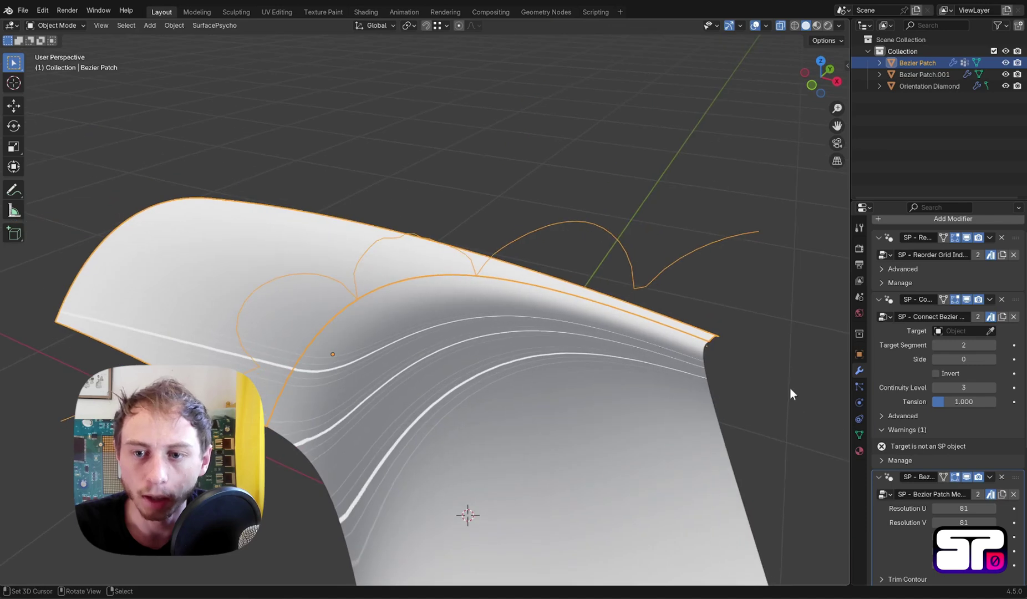
- Deselect the patch and search the render properties for "norm" to enable High Quality Normals under Performance
click(791, 389)
click(860, 248)
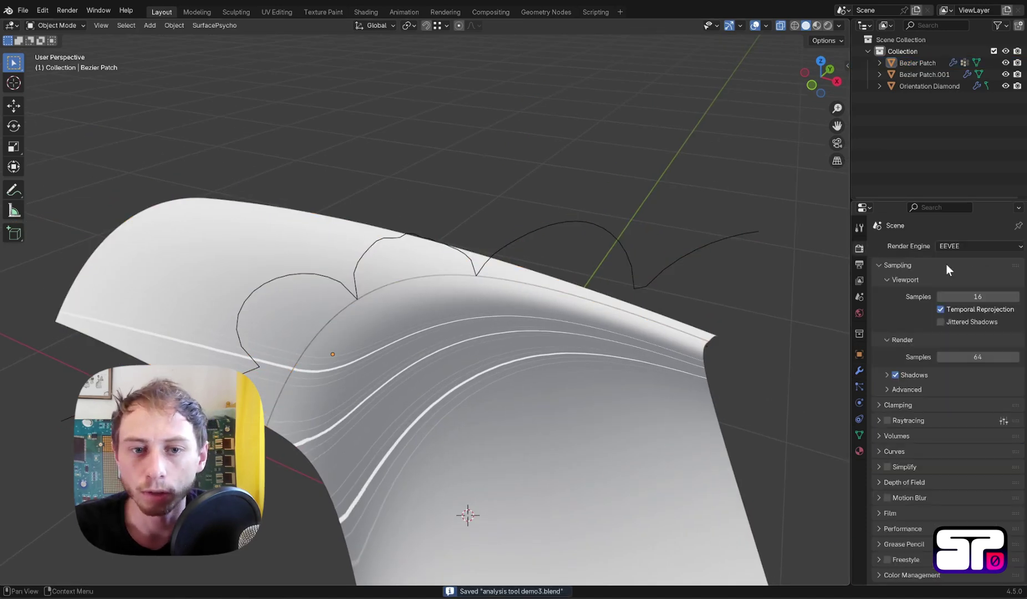
text(norm)
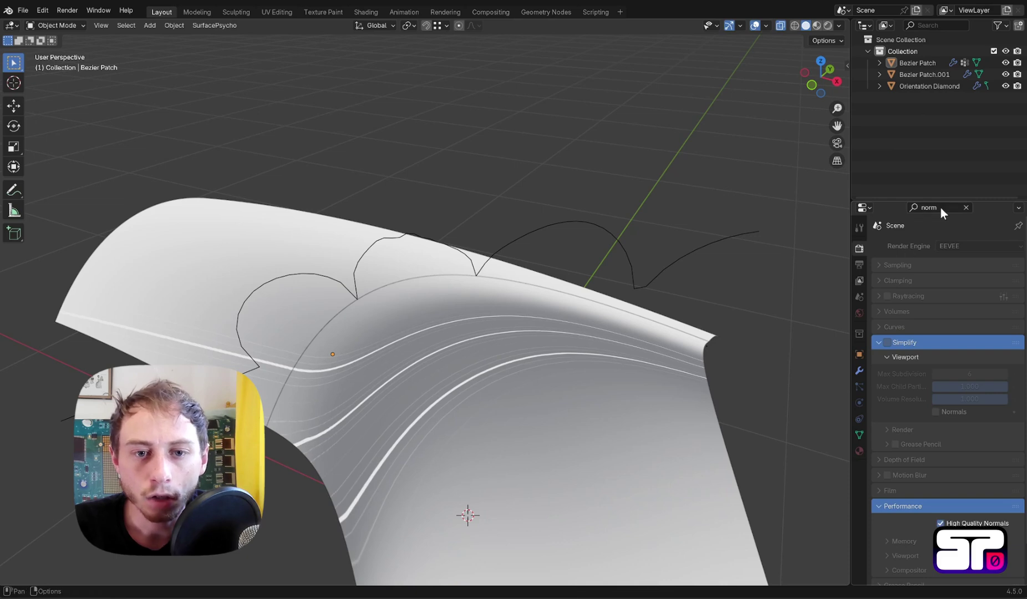
click(966, 207)
- Enter Edit Mode on the second patch and edge-slide its third control-point row from the joint
middle_drag(207, 288, 375, 357)
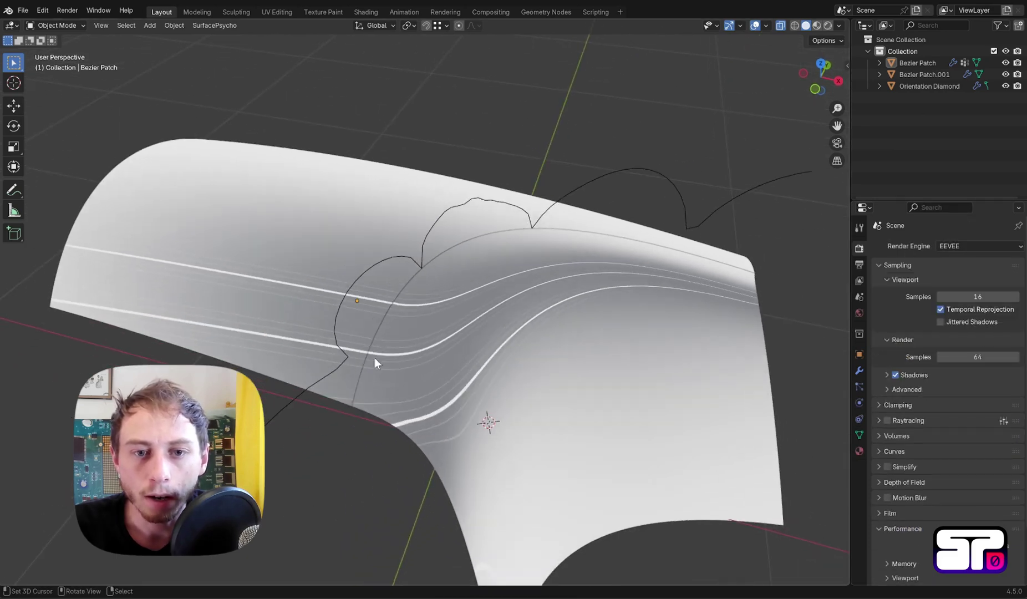
click(413, 304)
key(Tab)
mouse_move(413, 304)
middle_down()
mouse_move(439, 314)
mouse_move(390, 311)
mouse_move(395, 294)
middle_up()
alt+right_click(575, 349)
middle_drag(575, 349, 561, 363)
key(g)
key(g)
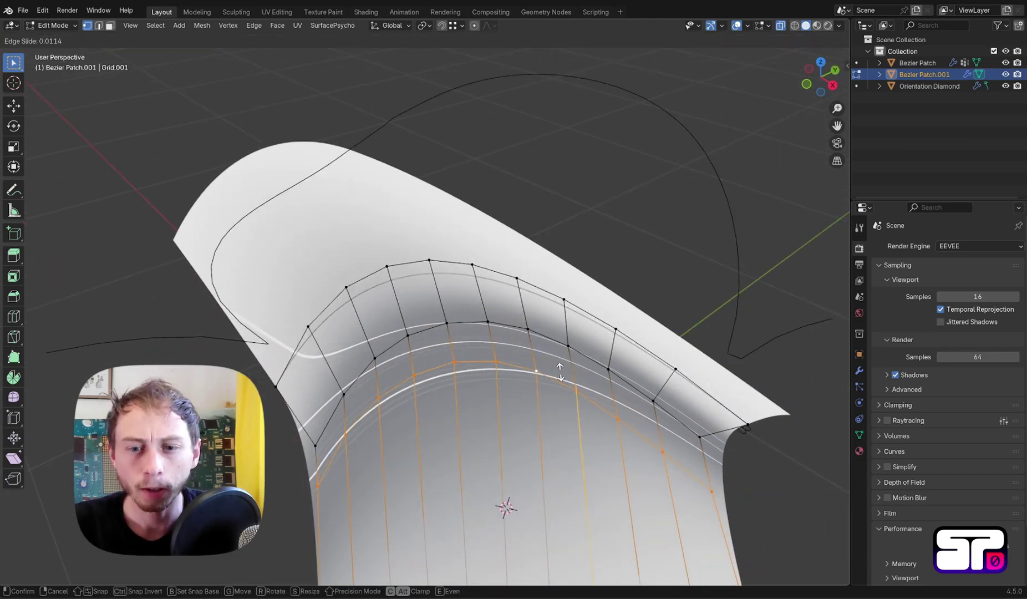
click(545, 359)
- Edge-slide the second control-point row toward the connected edge by a factor of about -0.1
middle_drag(545, 359, 463, 315)
key(g)
key(g)
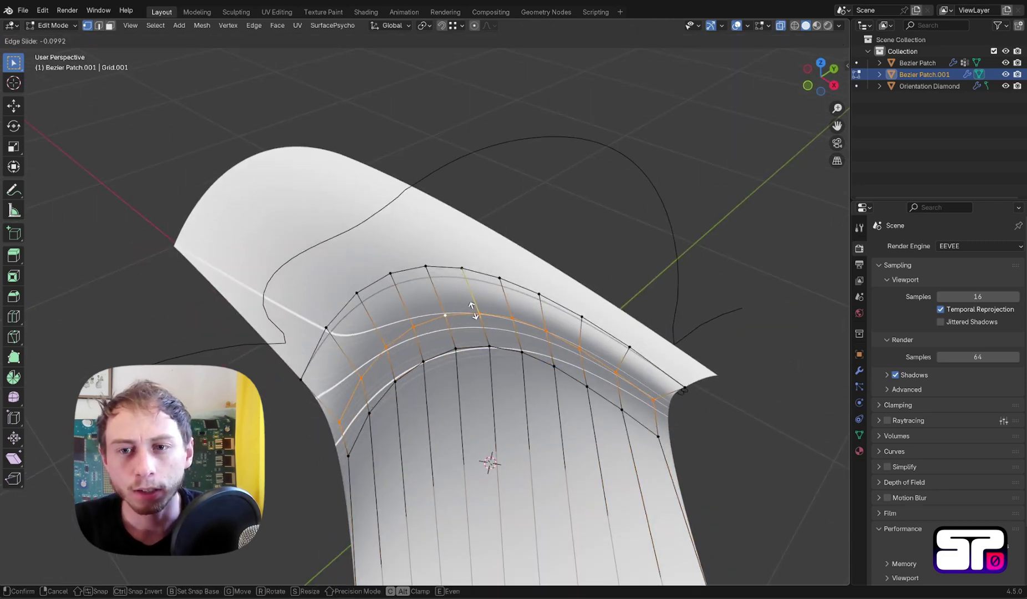
click(476, 305)
- Move the third control-point row about 0.09 m outward from the joint while checking the error plot
middle_drag(476, 305, 503, 339)
key(g)
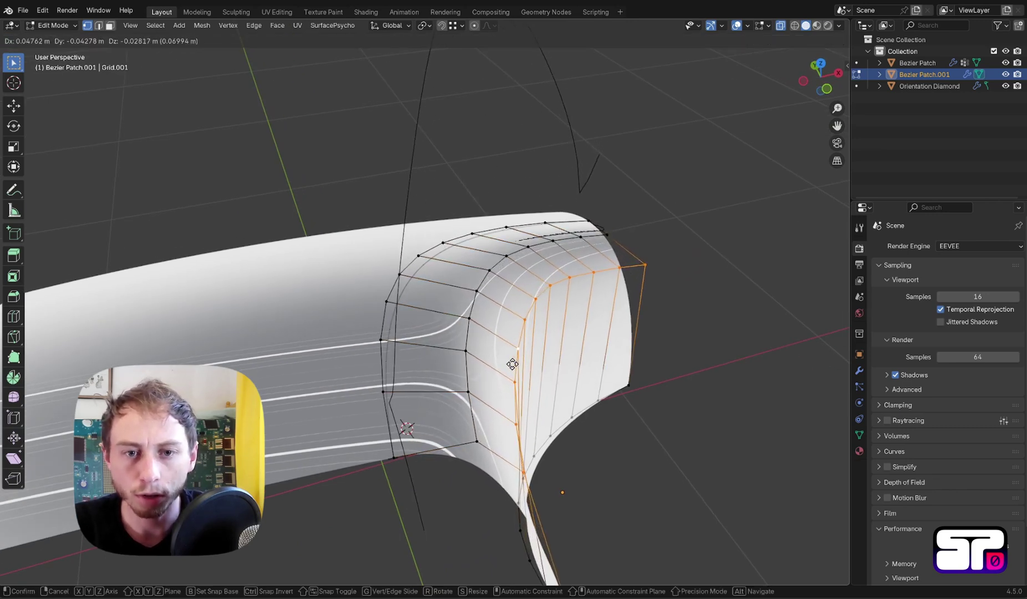
middle_drag(509, 362, 579, 276)
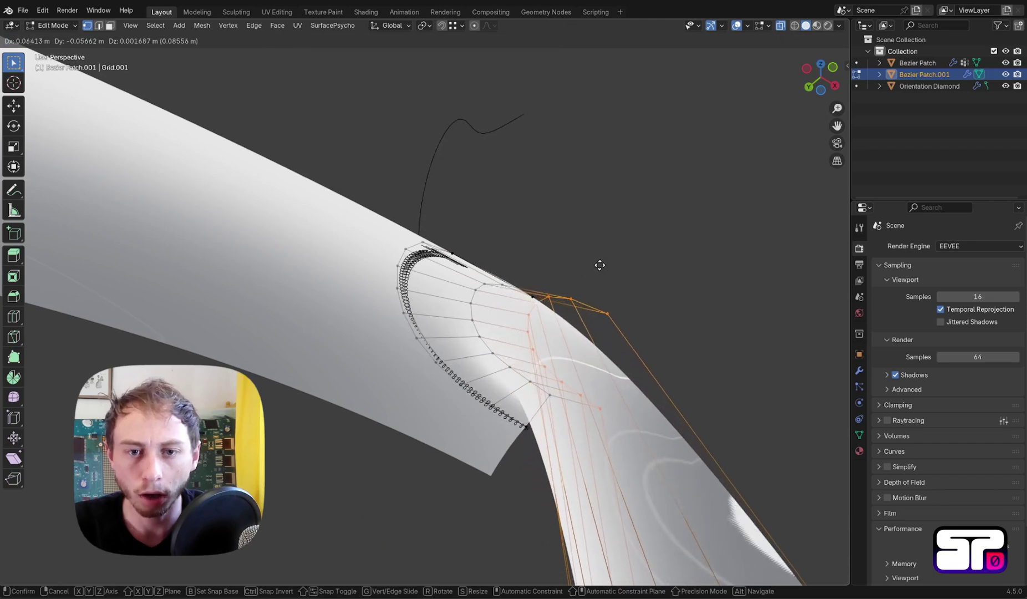
click(605, 268)
- Scale the third control-point row and reposition the three outermost points at one end of it
middle_drag(605, 268, 472, 224)
key(s)
click(799, 349)
key(g)
key(g)
click(473, 225)
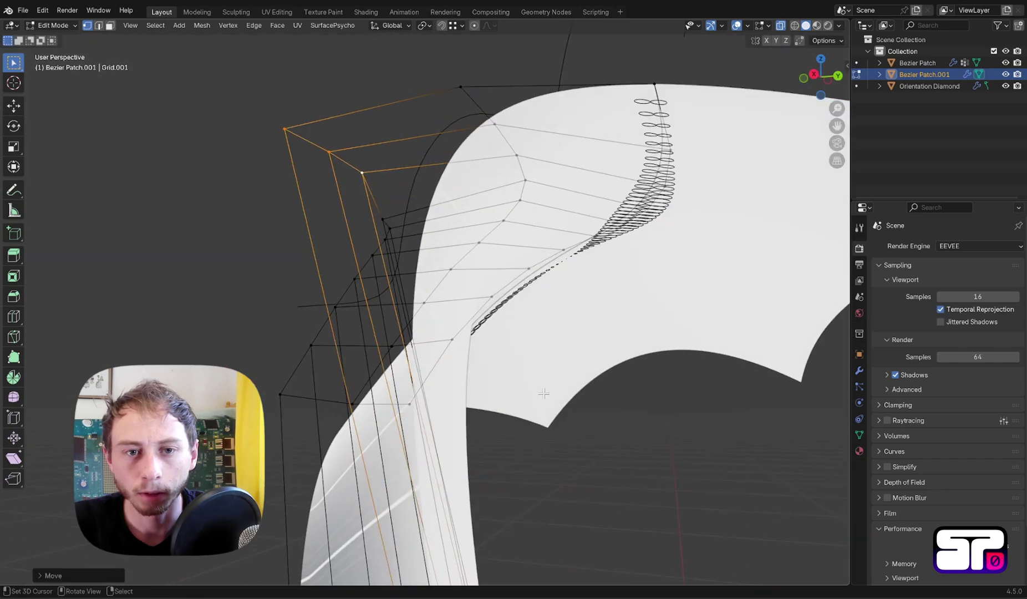
- Move the control points next to the third row's outermost points, then smooth the whole row with Relax
click(371, 220)
ctrl+click(384, 243)
key(g)
click(377, 251)
key(g)
click(378, 371)
key(g)
key(q)
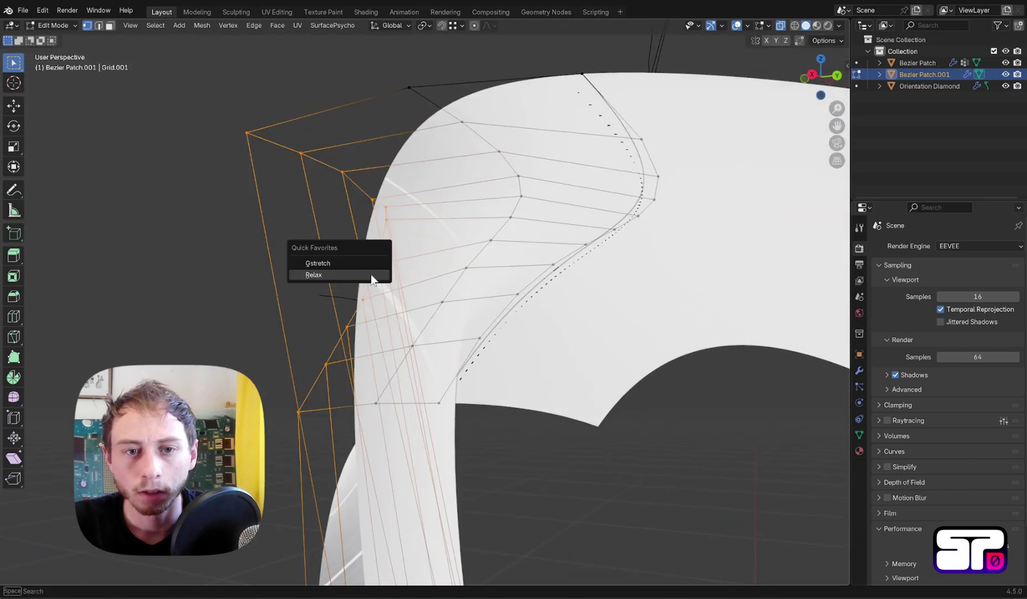
click(374, 277)
- Nudge the control points around the inner corner of the third row to reduce the error beside them
ctrl+click(389, 230)
key(g)
click(389, 233)
middle_drag(389, 233, 382, 266)
ctrl+right_click(378, 250)
key(g)
click(378, 253)
- Adjust the third row's control points around the crest of the bend and smooth them with Relax
middle_drag(382, 333, 588, 355)
ctrl+right_click(507, 413)
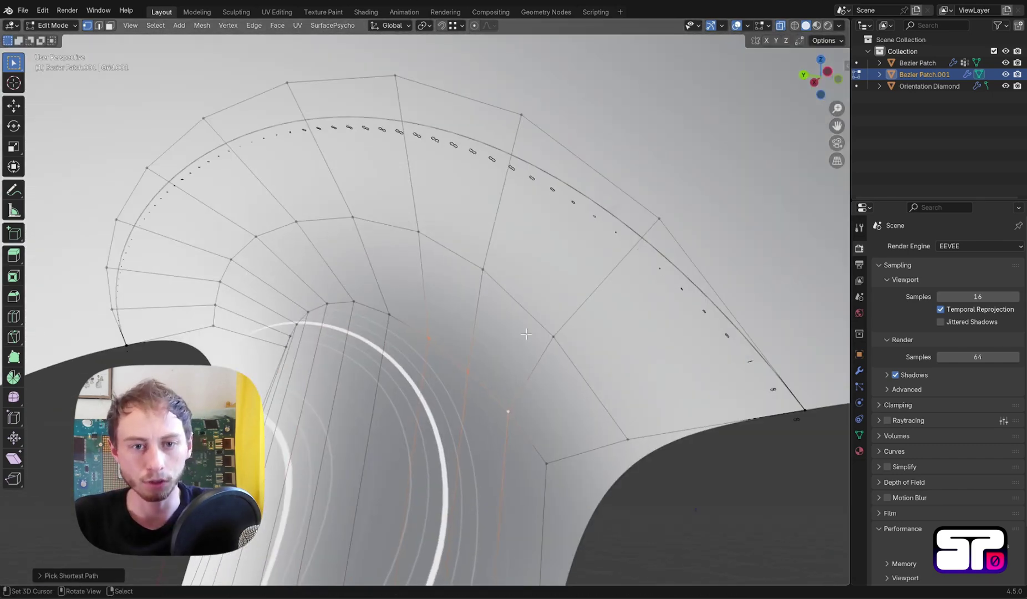
right_click(332, 295)
ctrl+right_click(372, 306)
key(g)
click(336, 297)
key(q)
click(350, 305)
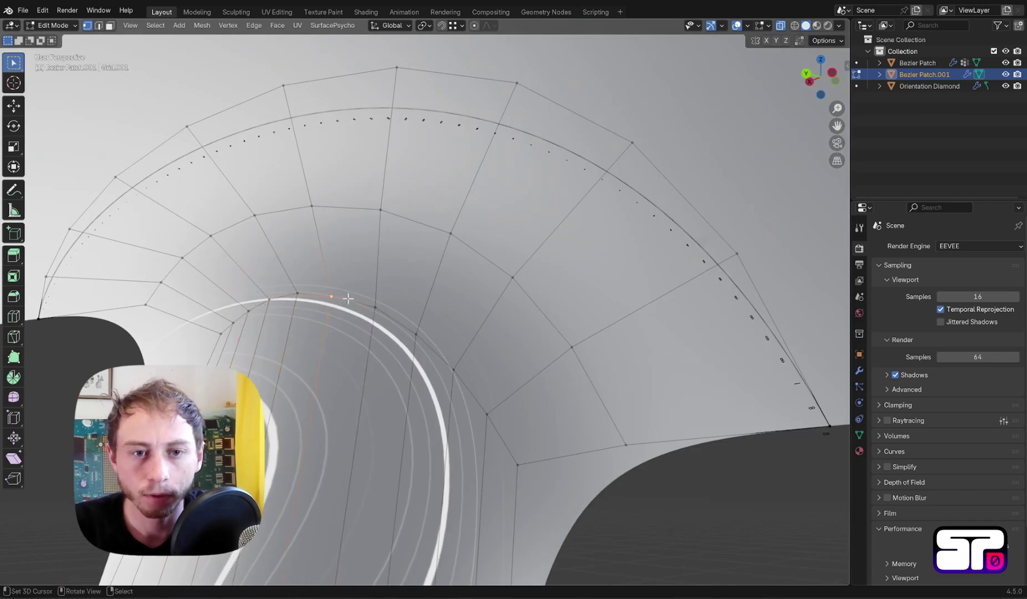
- Return to Object Mode and examine the reflection lines and error plot across the joint
middle_drag(355, 303, 388, 304)
right_click(419, 345)
middle_drag(468, 403, 354, 379)
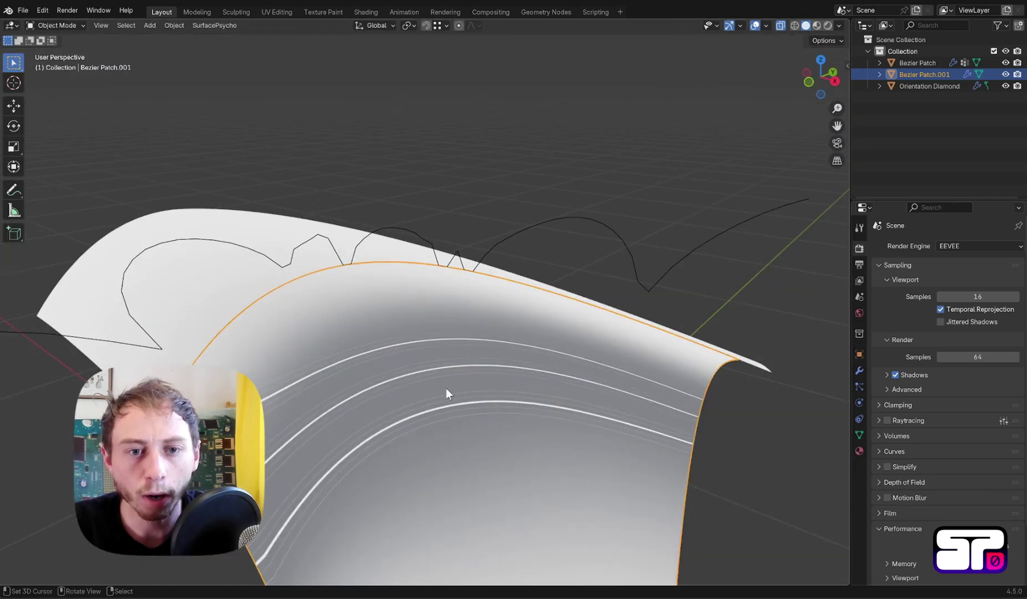
middle_drag(446, 389, 497, 445)
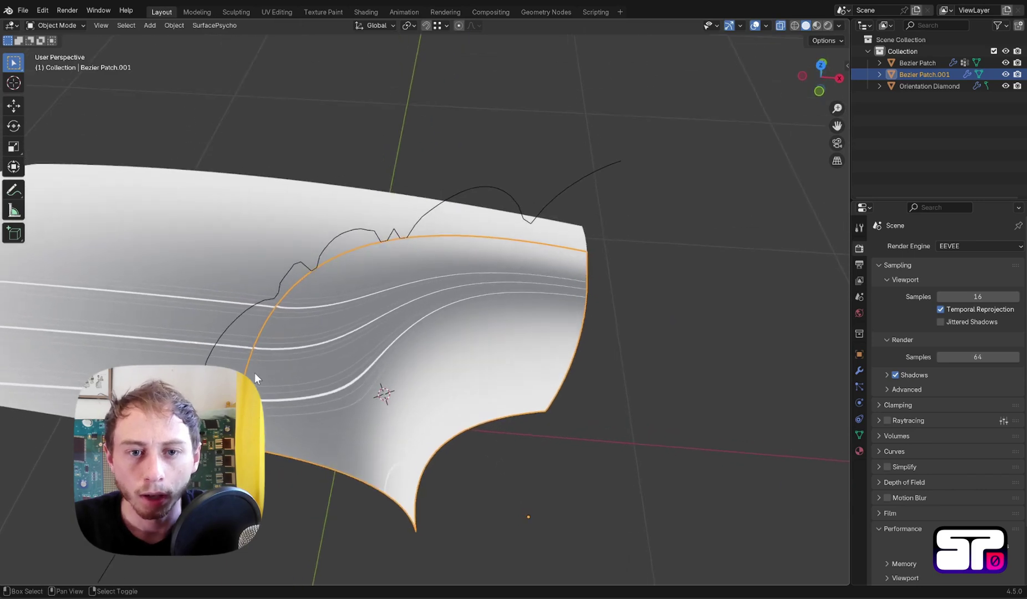
- Turn off the G2 error plot in the long patch's Continuity Analysis and reselect the curved patch
scroll(306, 360, up, 2)
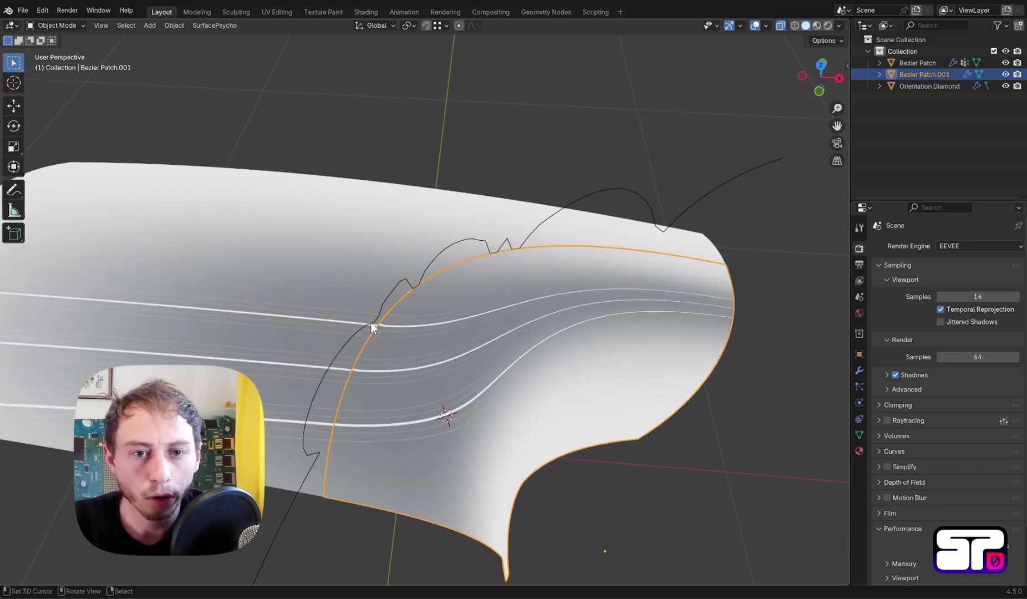
click(704, 248)
click(859, 371)
scroll(916, 518, down, 4)
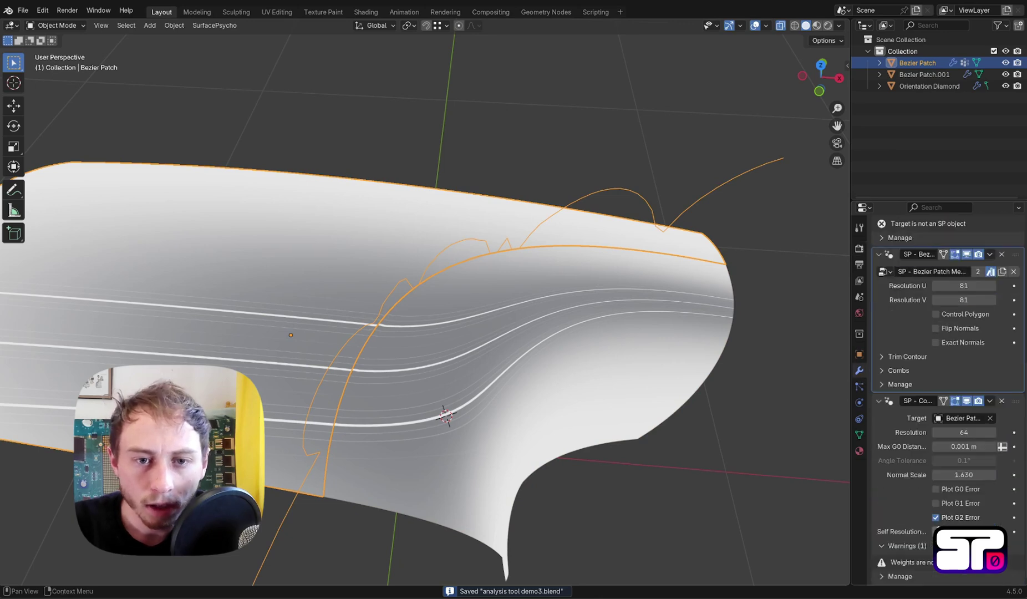
click(936, 516)
click(699, 440)
middle_drag(699, 440, 430, 396)
click(430, 397)
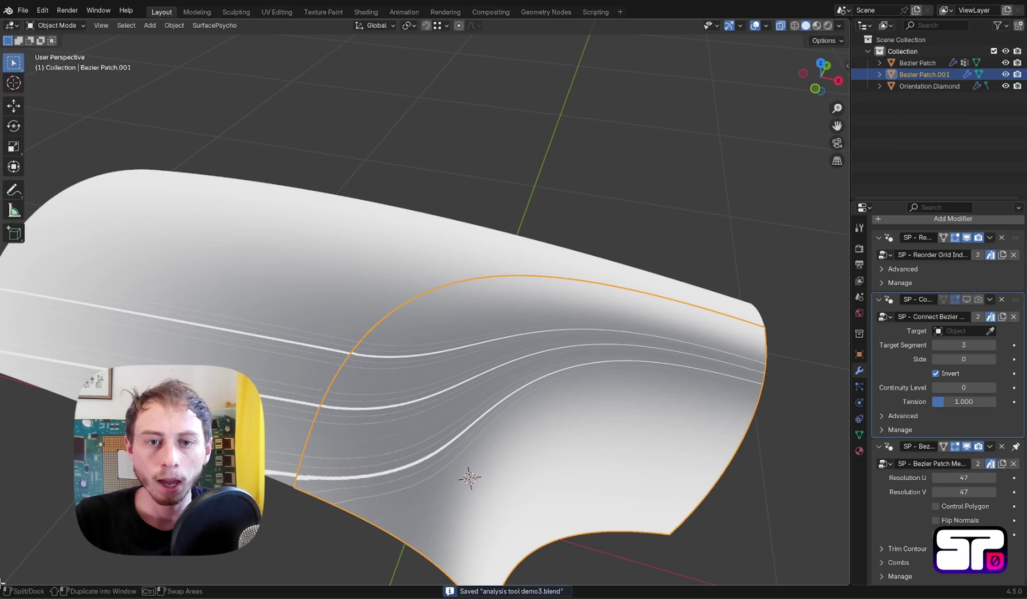
- Split off an Asset Browser below the viewport, show the SurfacePsycho library in it, and save the file
drag(3, 583, 11, 487)
click(16, 495)
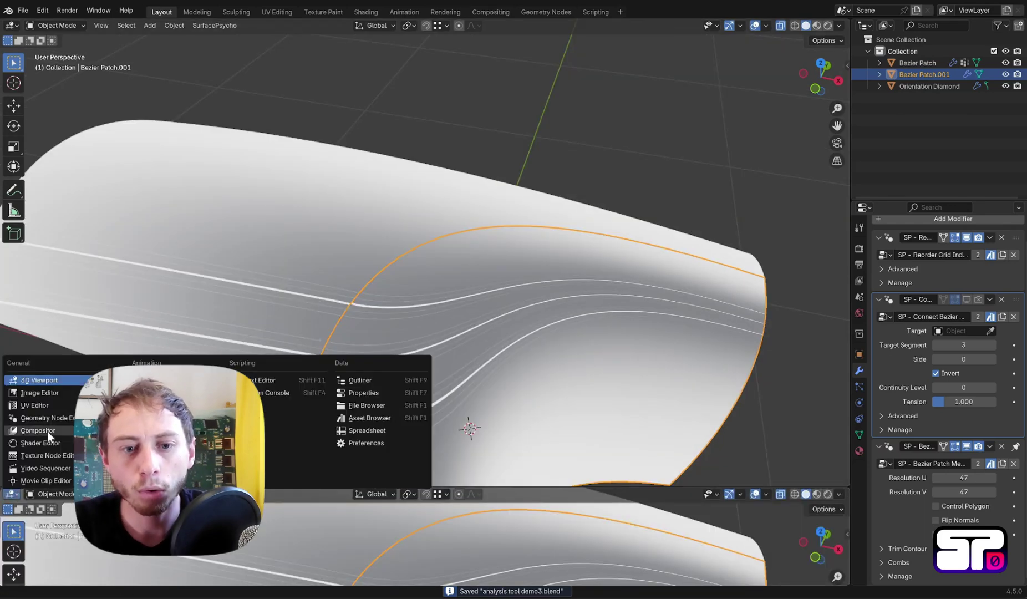
click(364, 417)
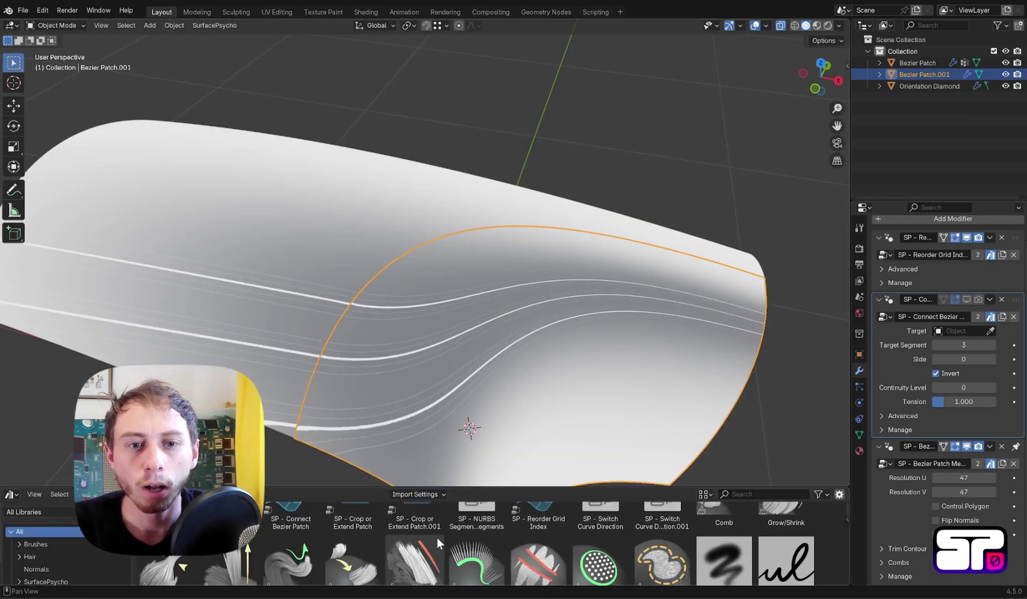
click(49, 513)
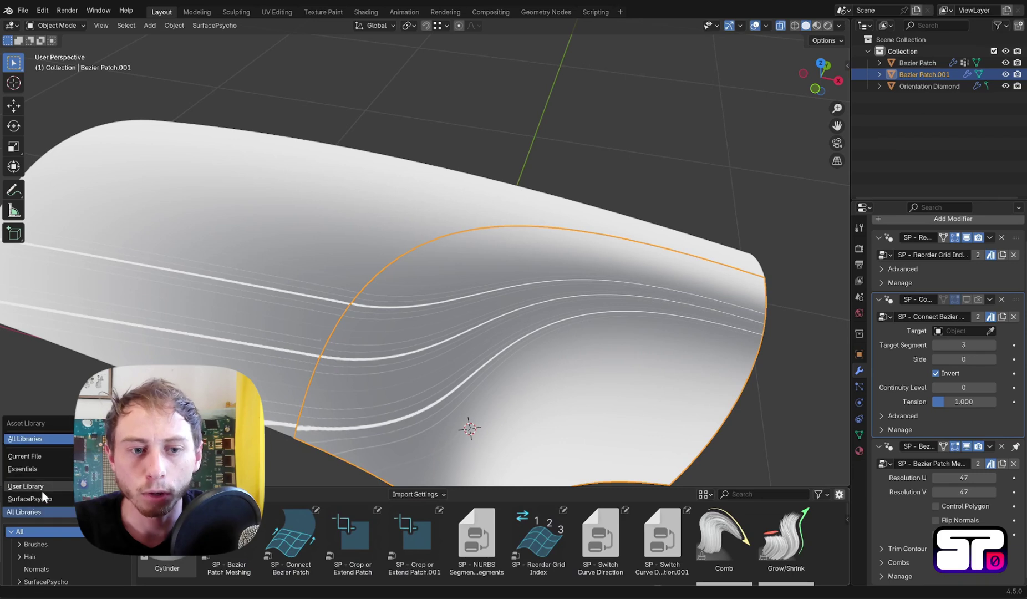
click(41, 497)
key(alt+a)
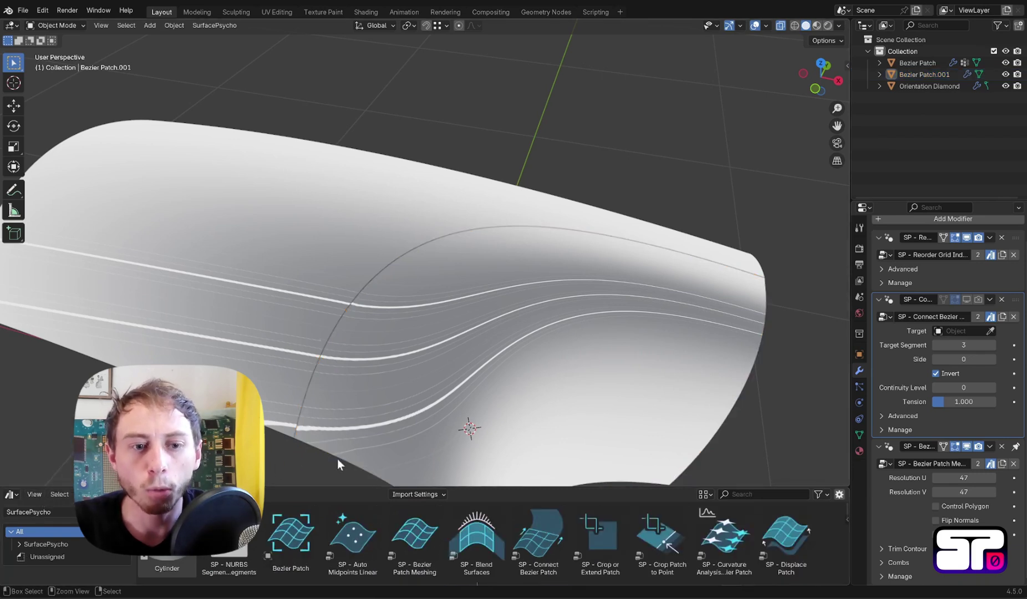
key(ctrl+s)
- Split the Asset Browser in two and turn the new half into a Shader Editor
drag(848, 489, 425, 503)
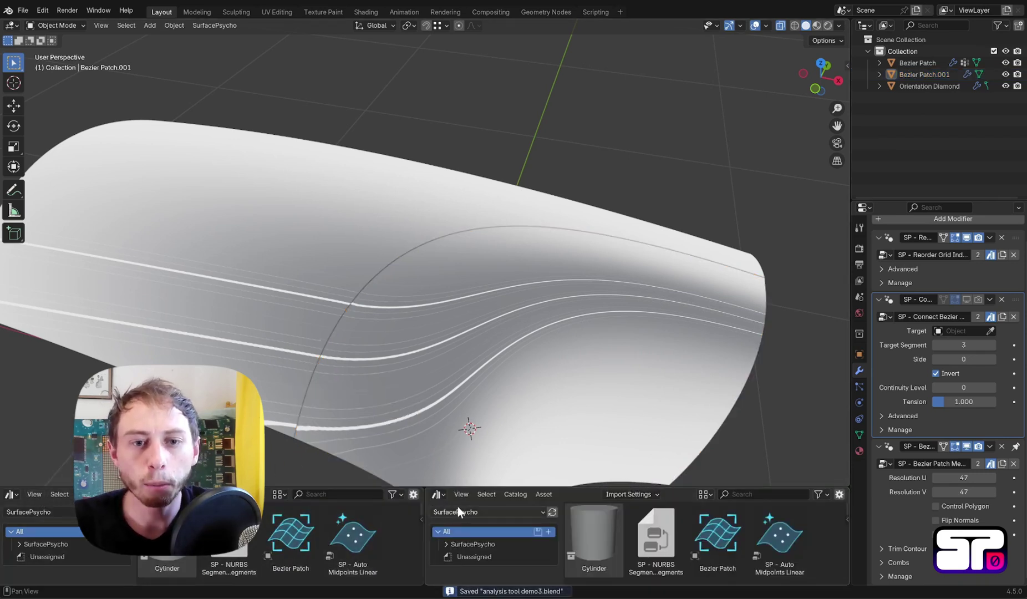
click(457, 510)
click(459, 508)
click(439, 494)
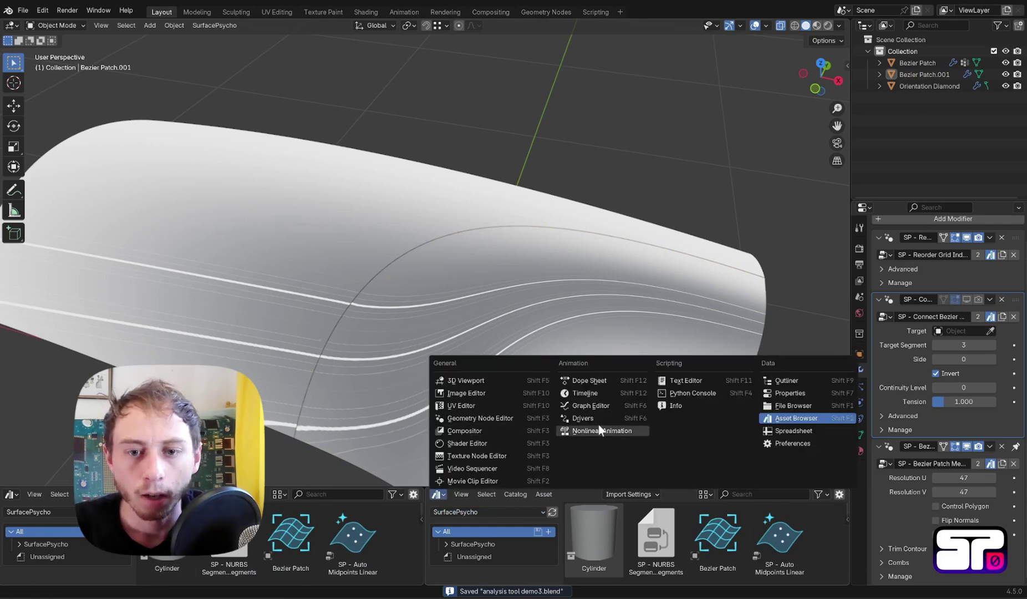
click(467, 443)
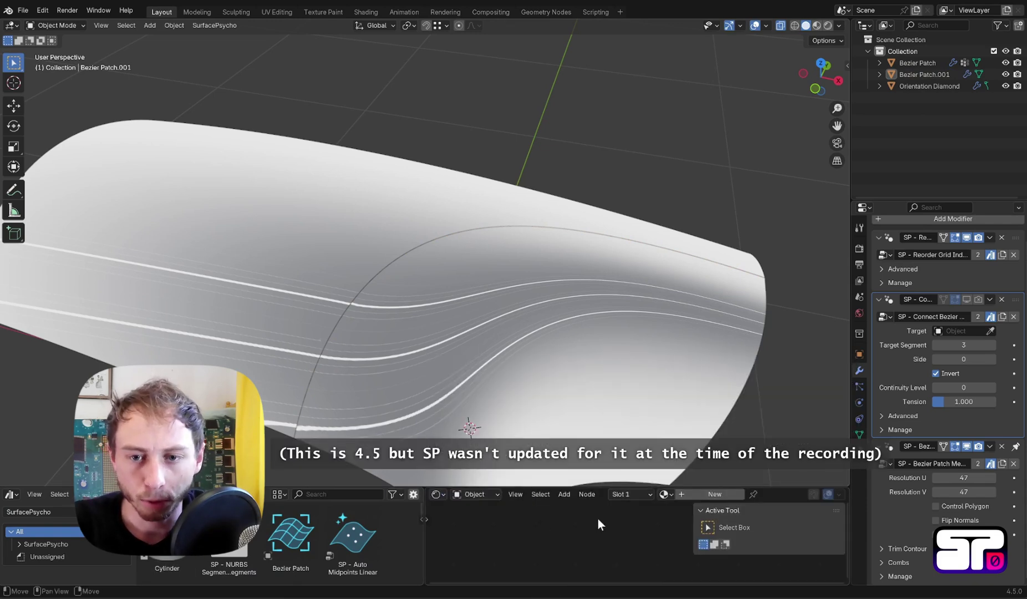
- Show the curved patch's material nodes in the Shader Editor, hide its sidebar and enlarge the lower editors
click(589, 352)
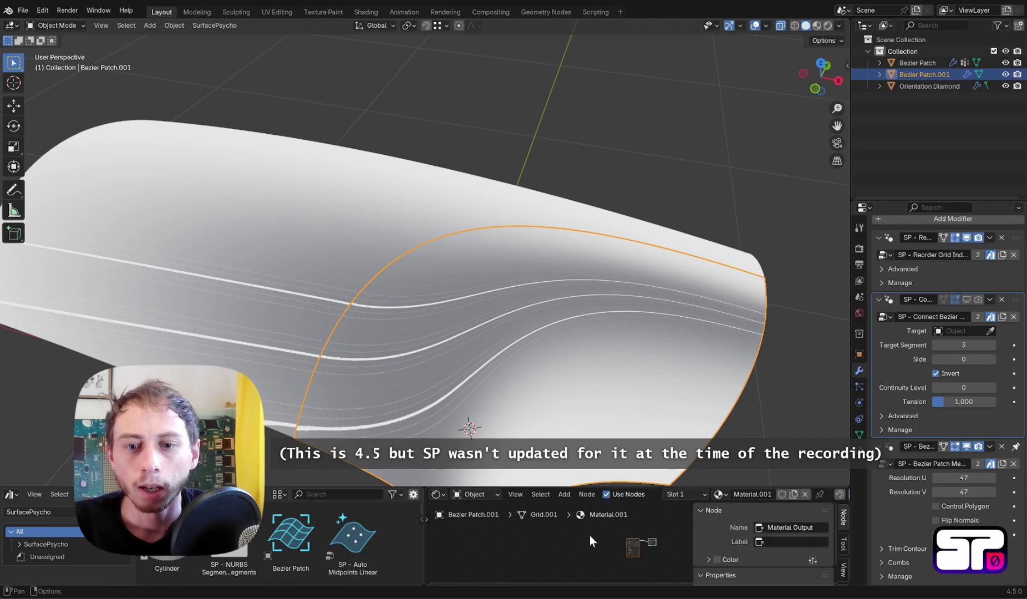
key(Home)
key(n)
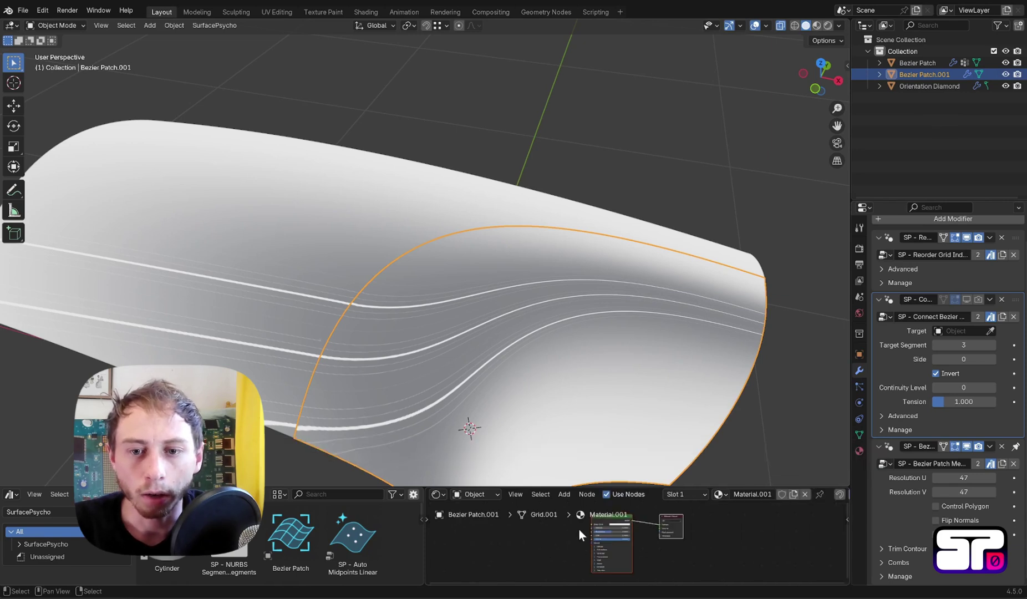
drag(583, 487, 583, 396)
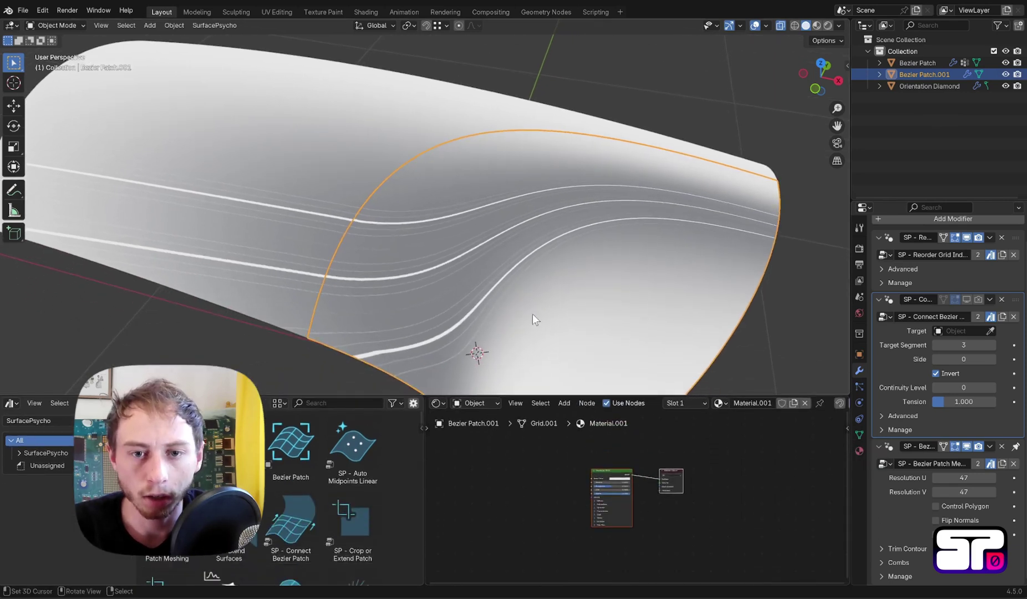
key(Home)
middle_drag(544, 511, 758, 519)
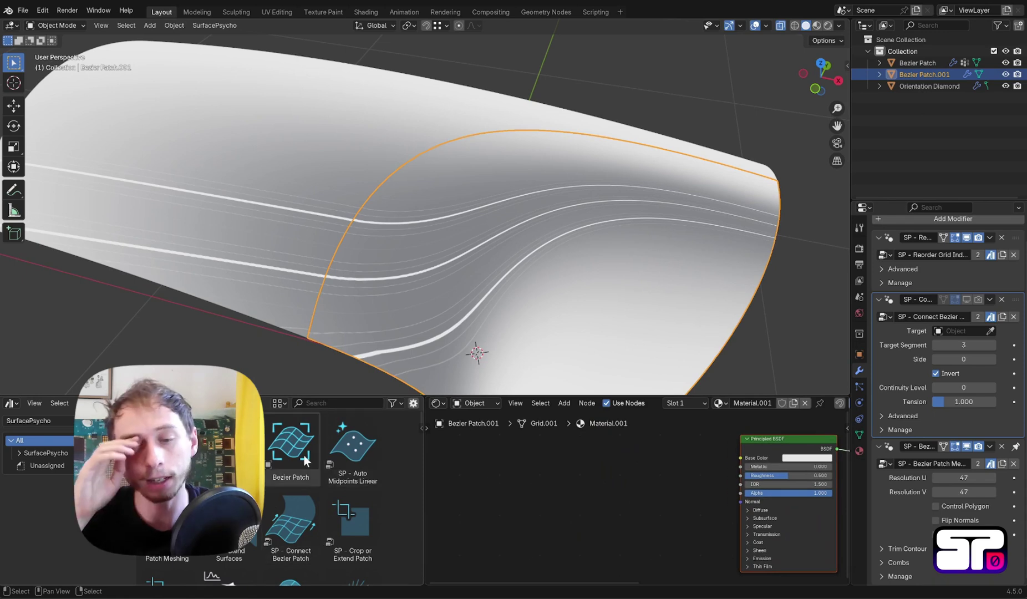
- Add the SP - Patch Exact Normals node, link it to the Principled BSDF's Normal, and set Metallic to 1.000 and Roughness to 0.000
scroll(285, 505, down, 5)
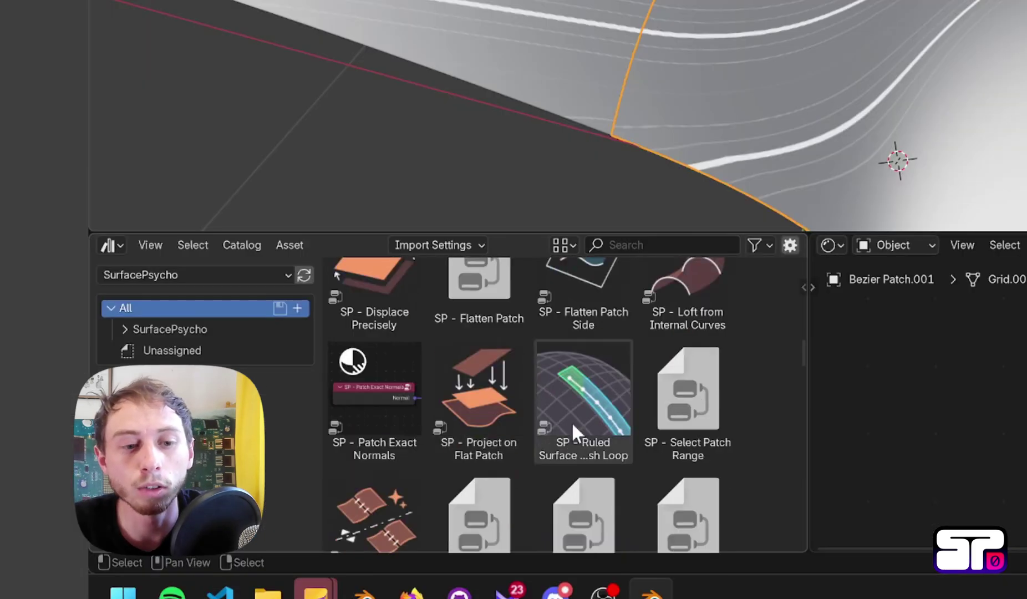
click(168, 503)
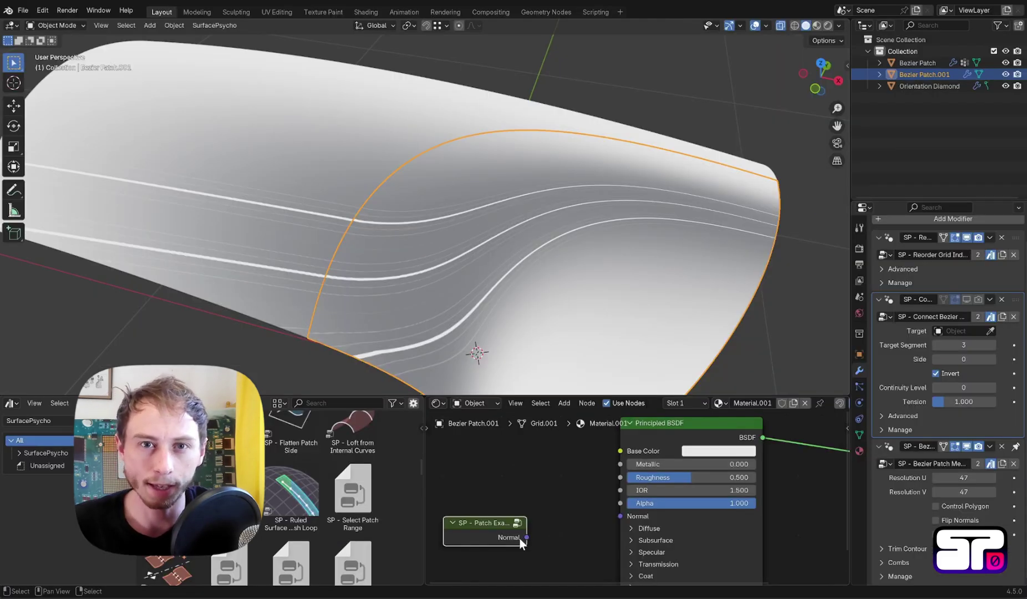
drag(850, 418, 1006, 387)
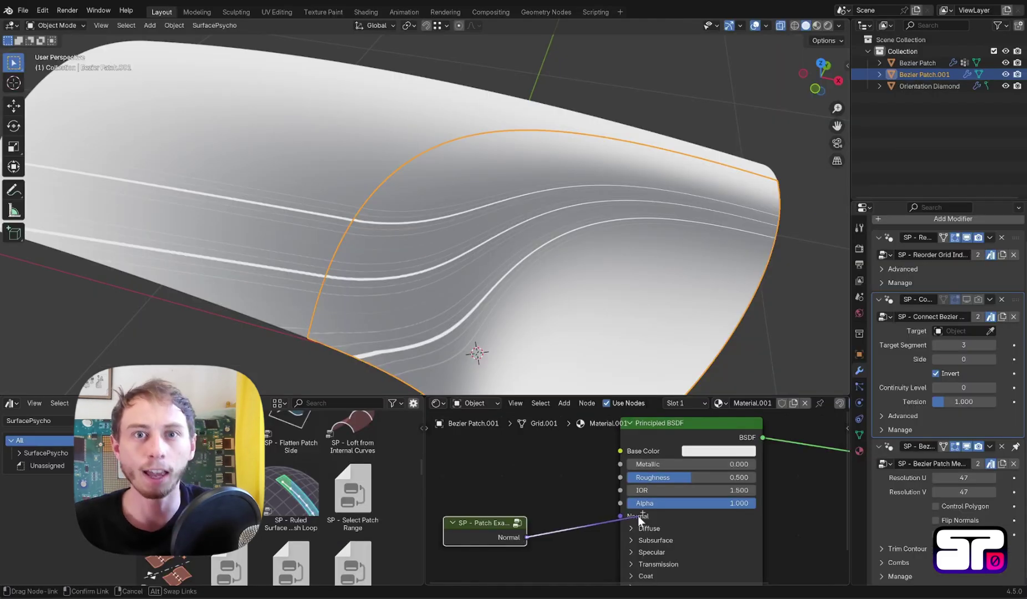
drag(680, 480, 792, 465)
- Switch the viewport to Material Preview, save the file and enable Exact Normals in the curved patch's meshing modifier
click(817, 25)
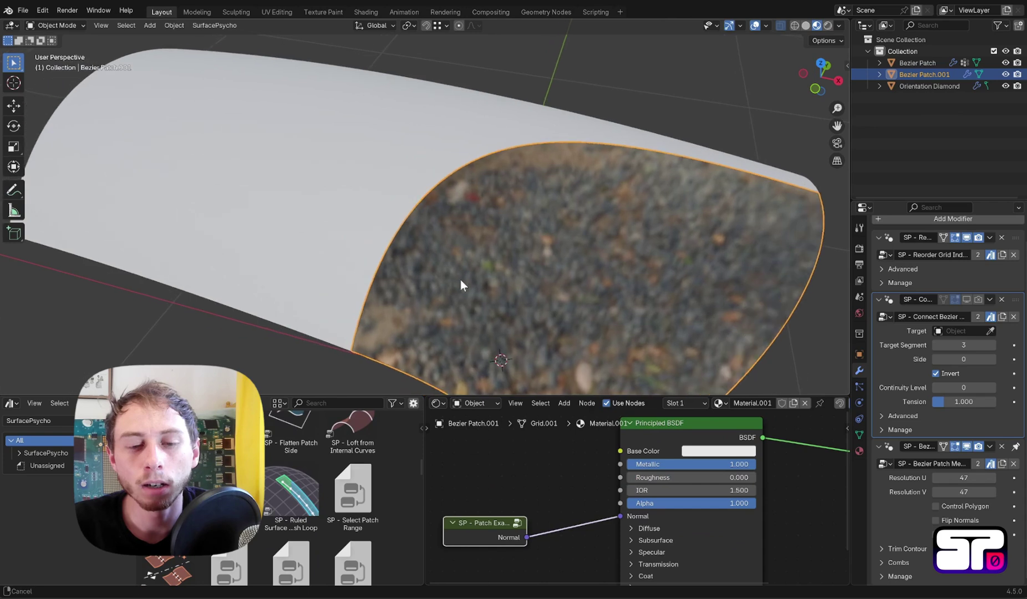
key(ctrl+s)
click(936, 534)
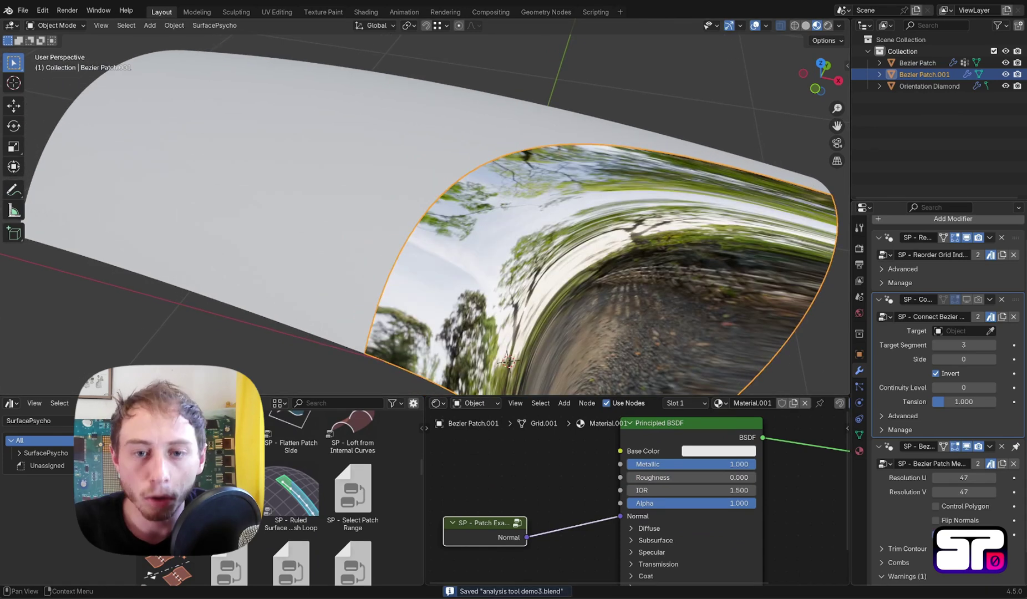
- Assign Material.001 to the long patch and enable Exact Normals in its Bezier Patch Meshing modifier
mouse_move(457, 241)
middle_down()
mouse_move(484, 234)
mouse_move(468, 238)
middle_up()
click(382, 236)
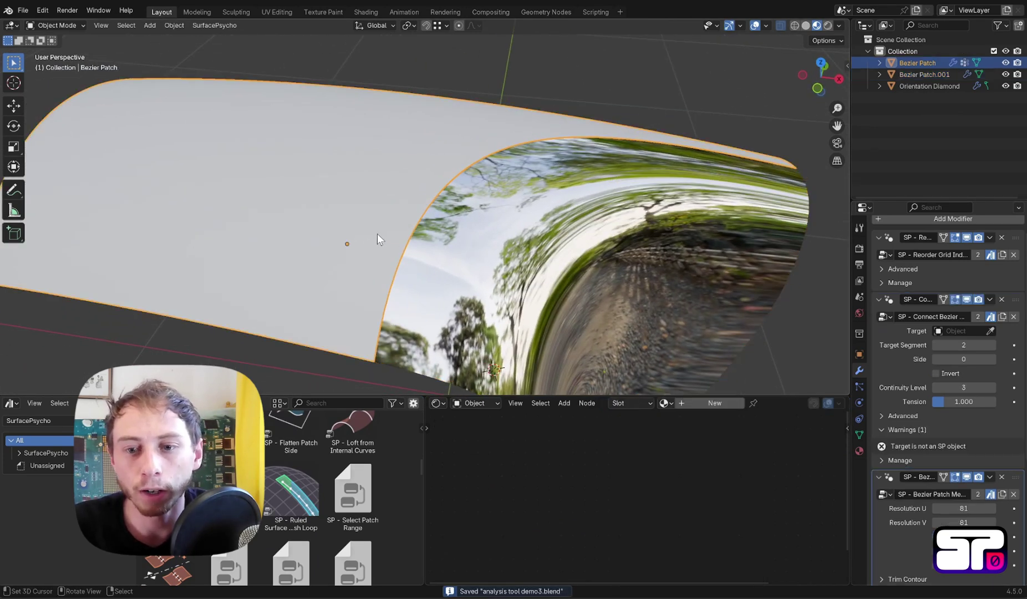
click(859, 451)
click(879, 294)
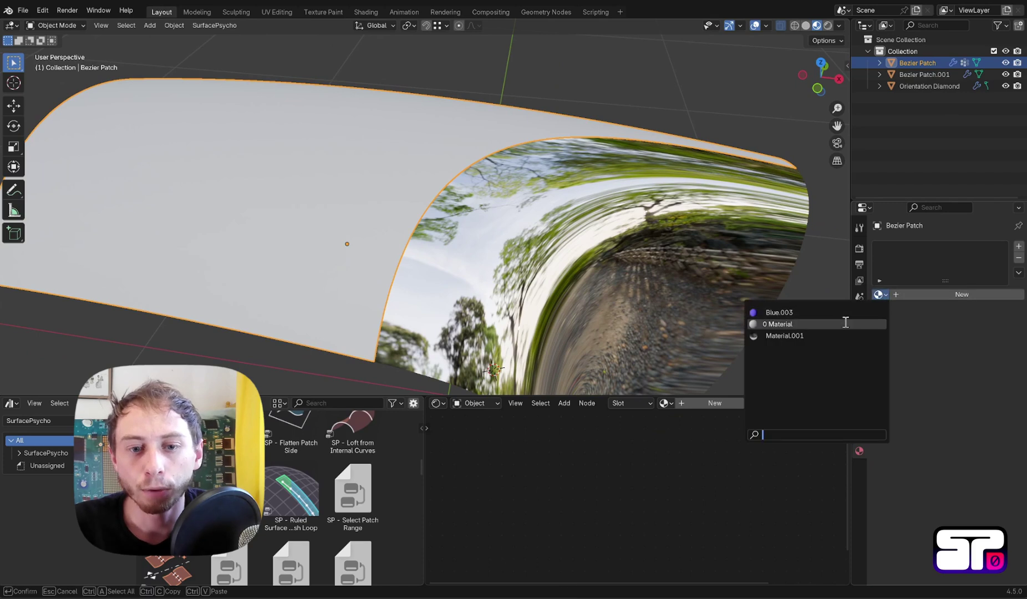
click(837, 339)
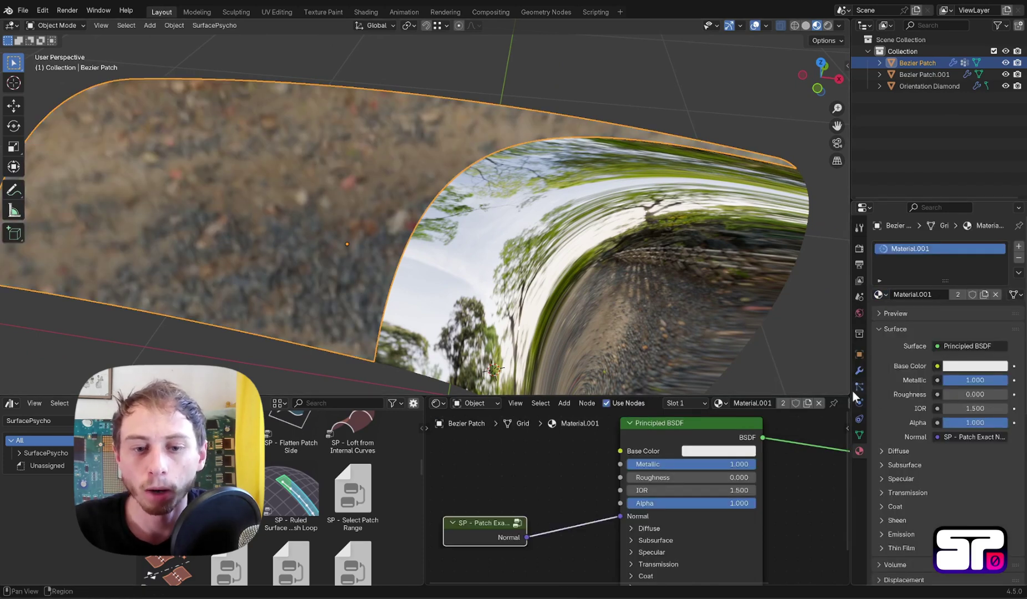
click(859, 370)
scroll(916, 508, down, 5)
click(943, 456)
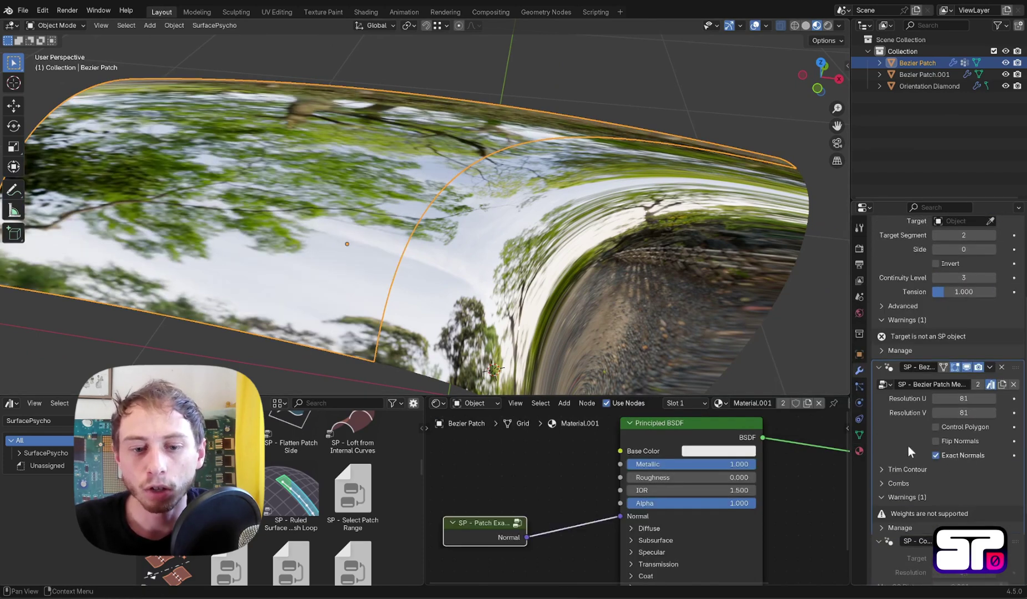
- Examine the reflections across the joint, including a cancelled trial move of the curved patch, and save the file
mouse_move(253, 360)
middle_down()
mouse_move(362, 340)
mouse_move(410, 308)
mouse_move(530, 291)
mouse_move(405, 317)
mouse_move(519, 253)
mouse_move(567, 212)
mouse_move(652, 233)
mouse_move(505, 255)
mouse_move(602, 273)
middle_up()
right_click(602, 273)
key(g)
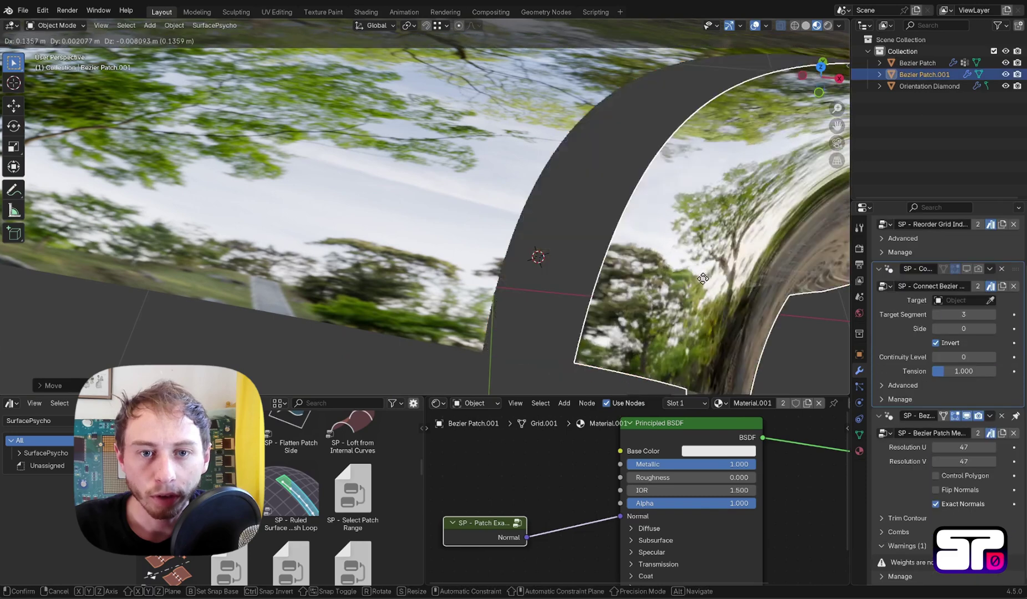
key(Escape)
middle_drag(495, 297, 567, 271)
key(ctrl+s)
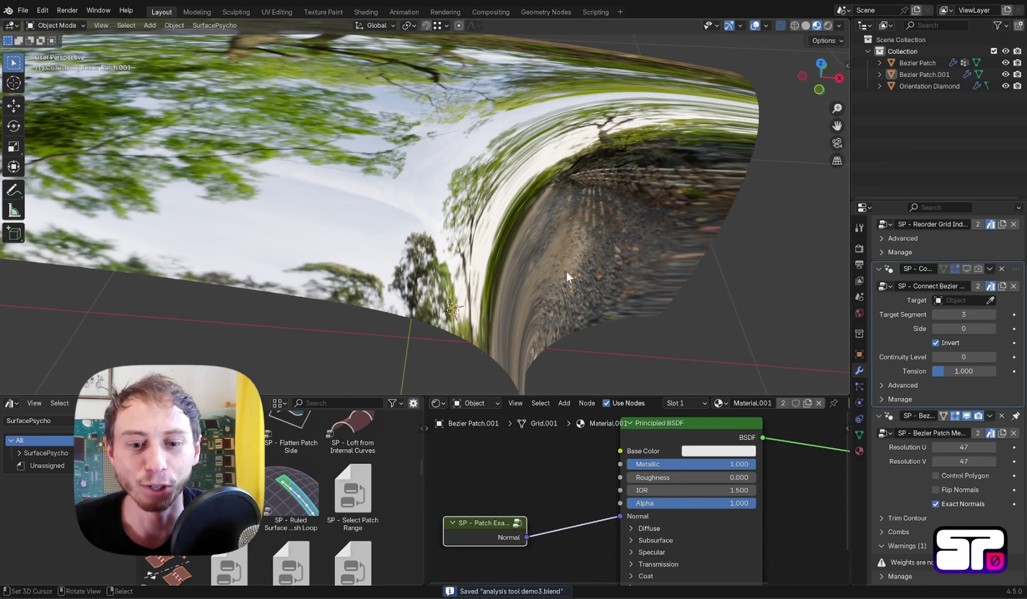